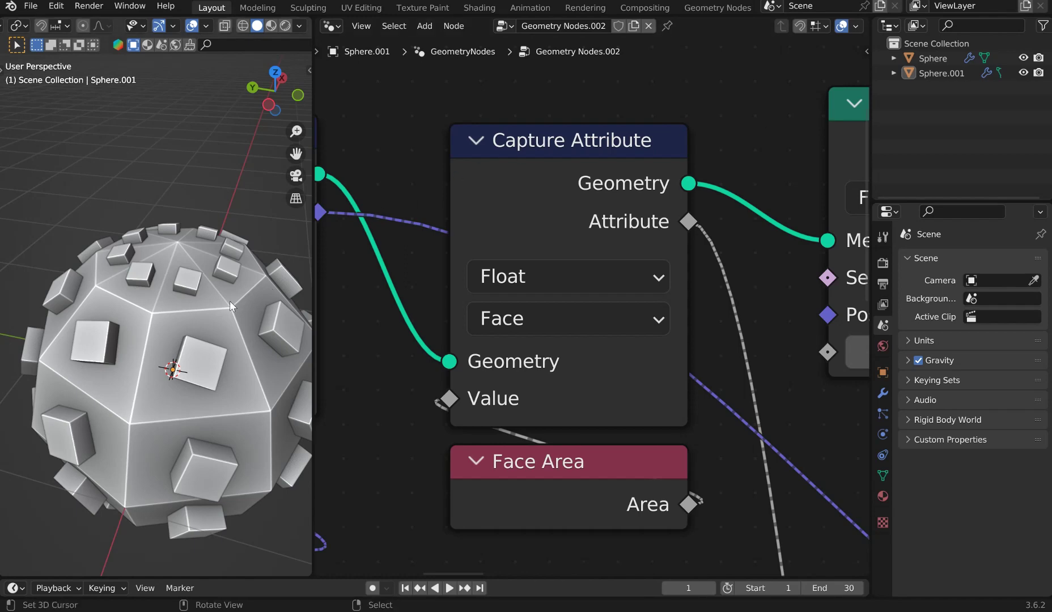
# Examine the example sphere with cubes on its faces from several angles beside its node setup.
pyautogui.moveTo(230, 306); pyautogui.dragTo(234, 274, button='middle')
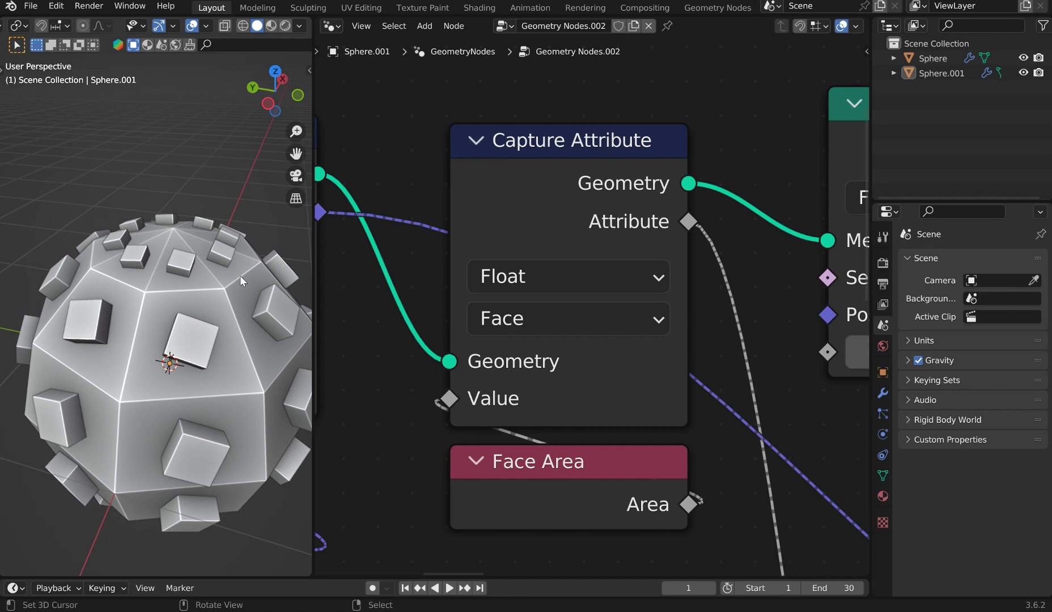
pyautogui.moveTo(601, 471)
pyautogui.mouseDown()
pyautogui.moveTo(572, 484)
pyautogui.moveTo(612, 484)
pyautogui.moveTo(599, 469)
pyautogui.mouseUp()
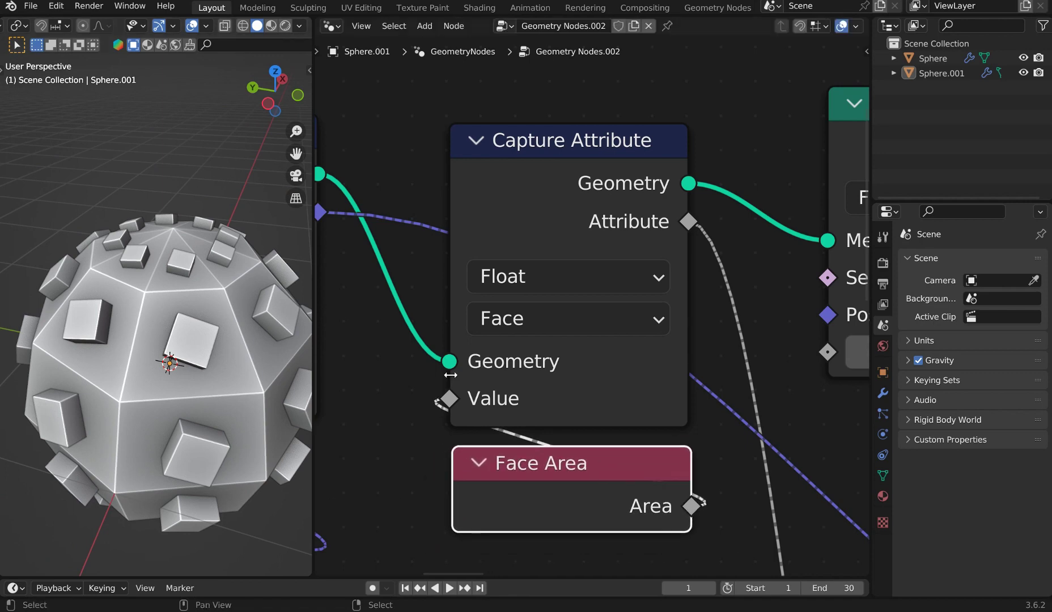
pyautogui.moveTo(147, 323); pyautogui.dragTo(184, 245, button='middle')
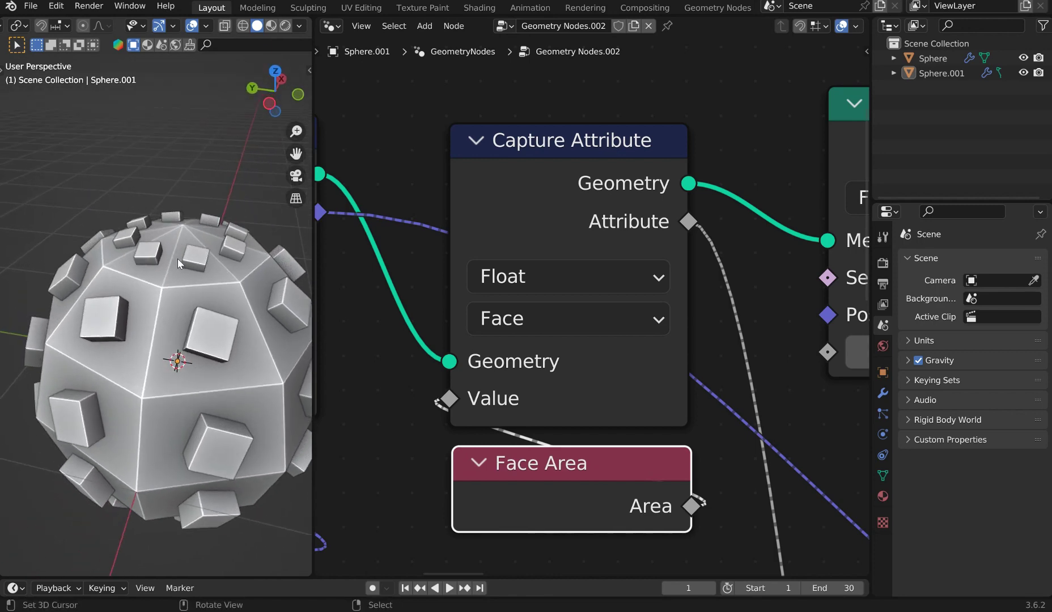
pyautogui.moveTo(182, 298); pyautogui.dragTo(216, 329, button='middle')
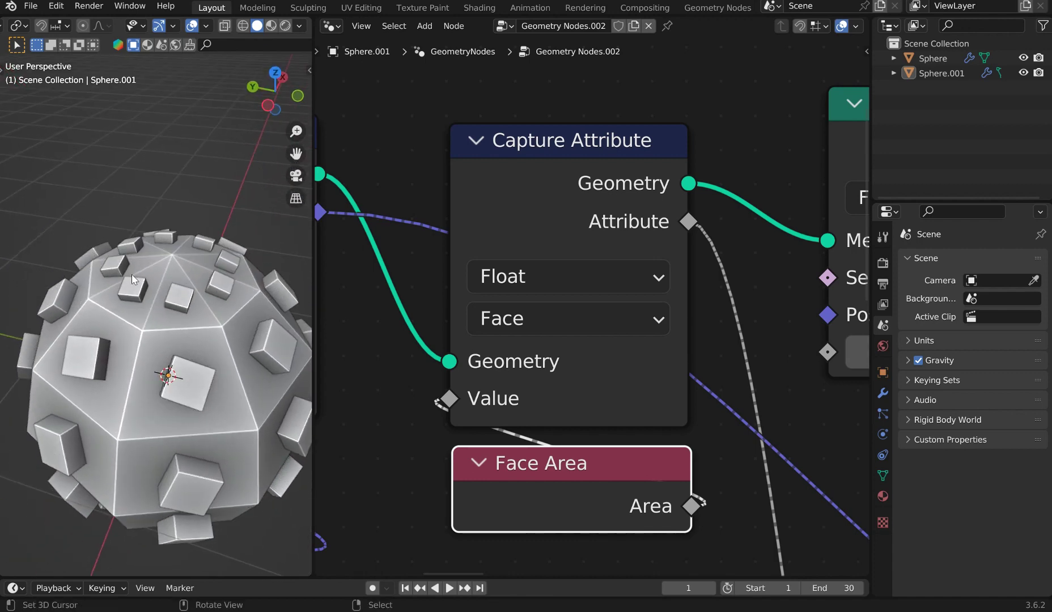
pyautogui.moveTo(132, 279); pyautogui.dragTo(146, 240, button='middle')
pyautogui.scroll(-3, 147, 240)
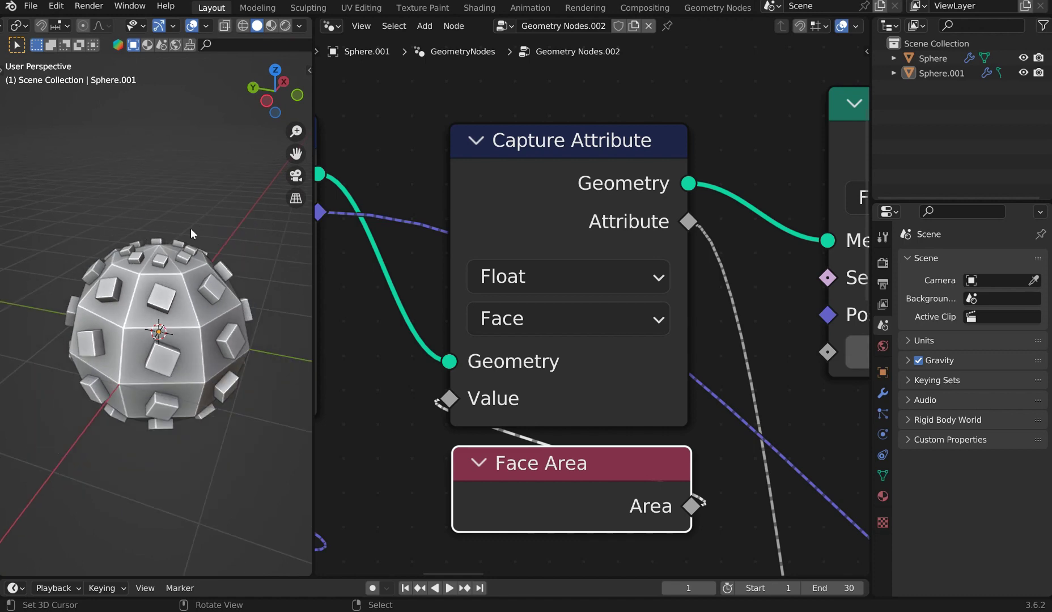
pyautogui.scroll(2, 191, 228)
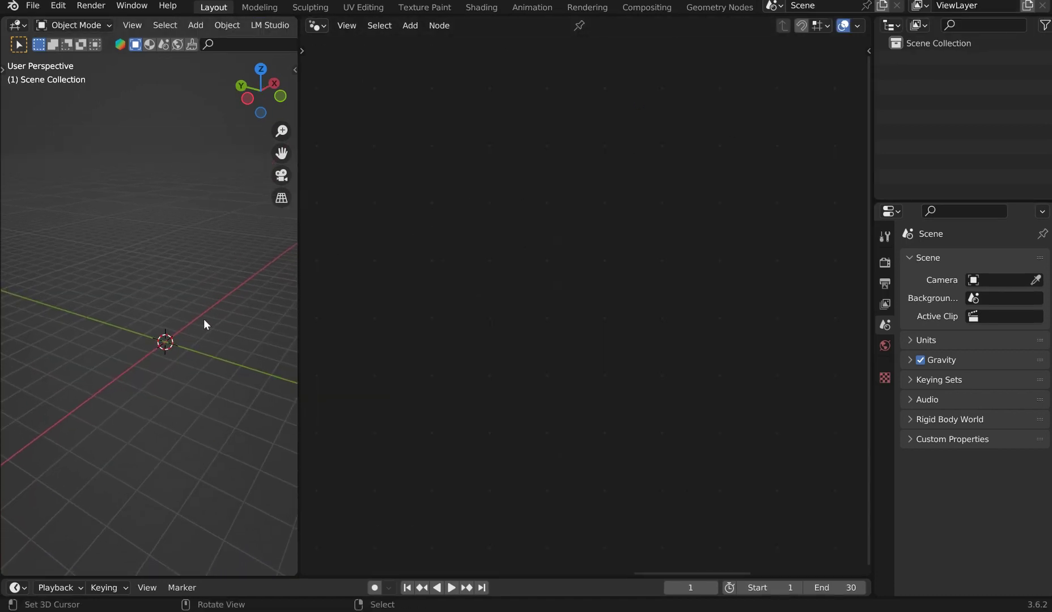
# Add a cube mesh object to the empty scene and create a new geometry node tree for it.
pyautogui.hotkey('shift', 'a')
pyautogui.moveTo(205, 317)
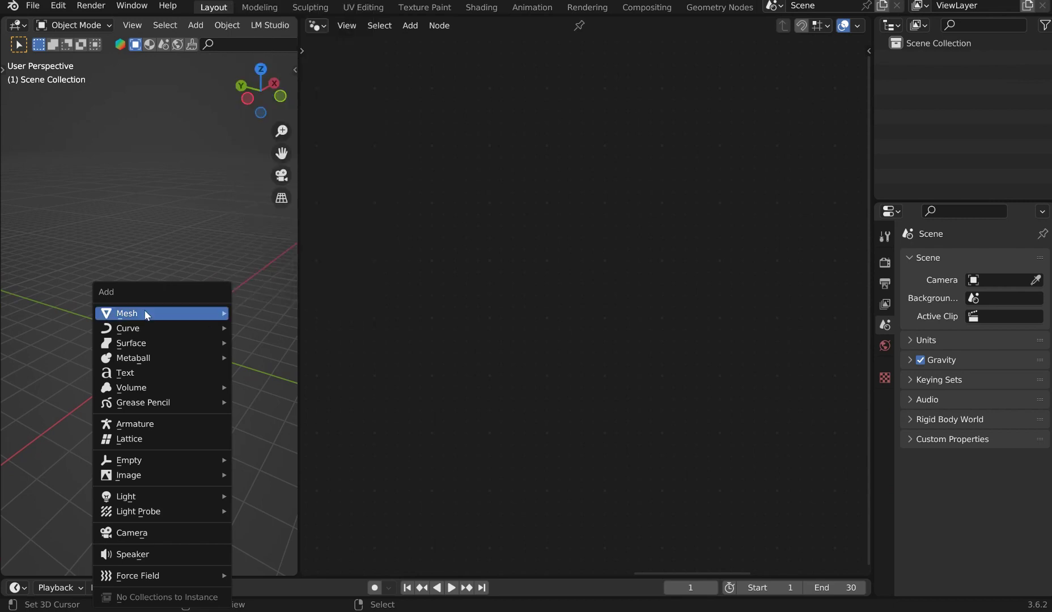
pyautogui.hotkey('shift', 'a')
pyautogui.moveTo(140, 84)
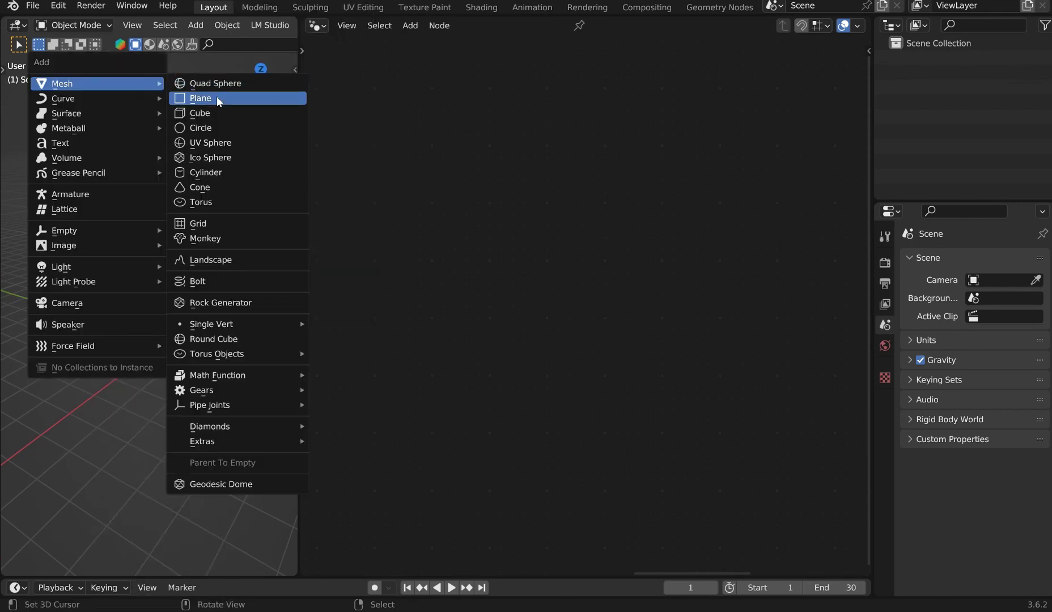
pyautogui.click(215, 110)
pyautogui.click(591, 26)
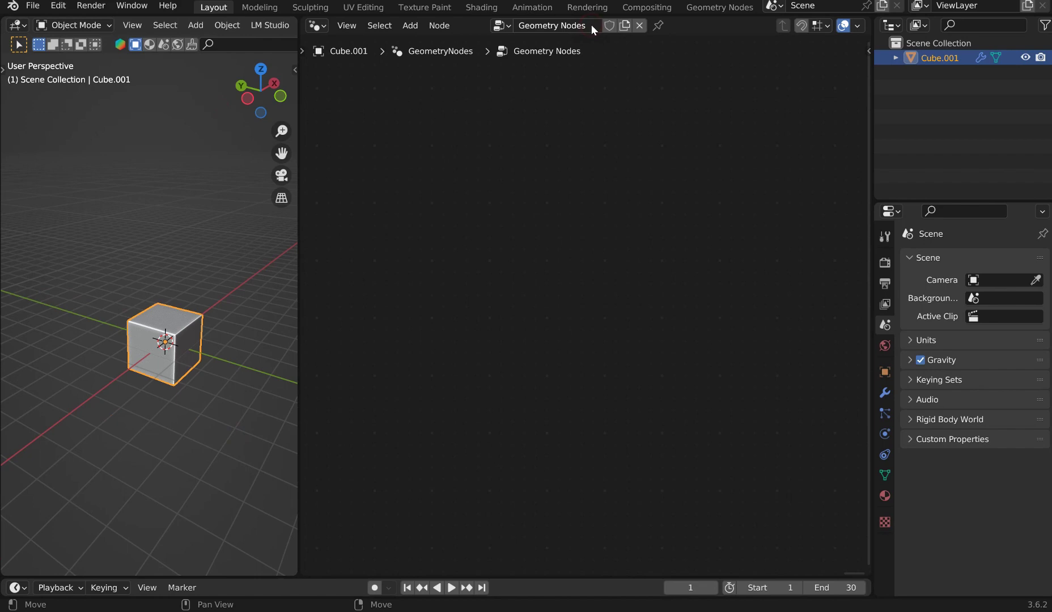
# Move the Group Input and Group Output nodes higher and insert a Mesh to Points node on the link between them.
pyautogui.press('Home')
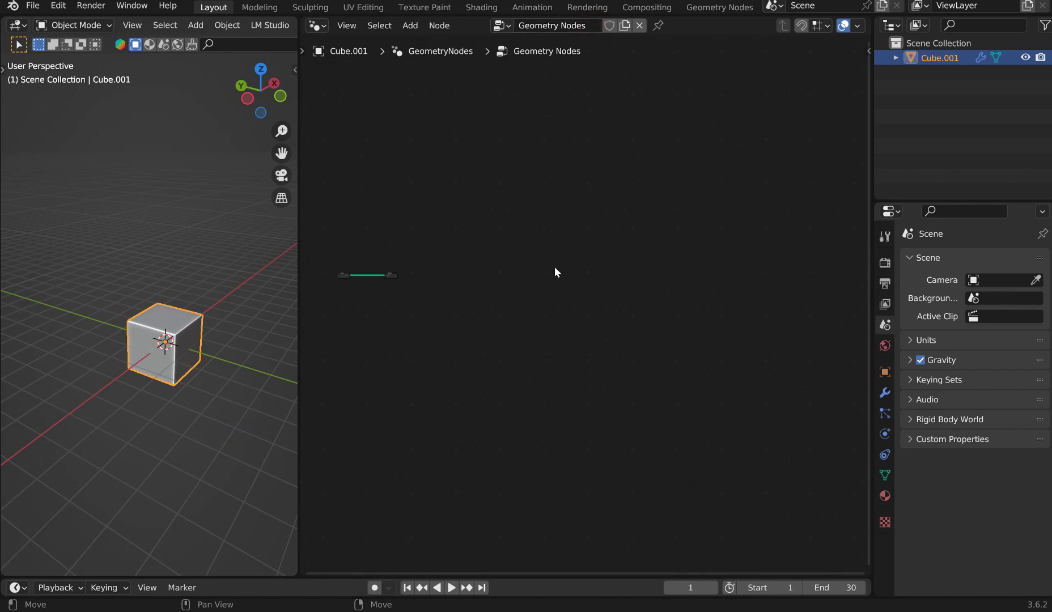
pyautogui.scroll(10, 641, 295)
pyautogui.moveTo(543, 211); pyautogui.dragTo(646, 263, button='middle')
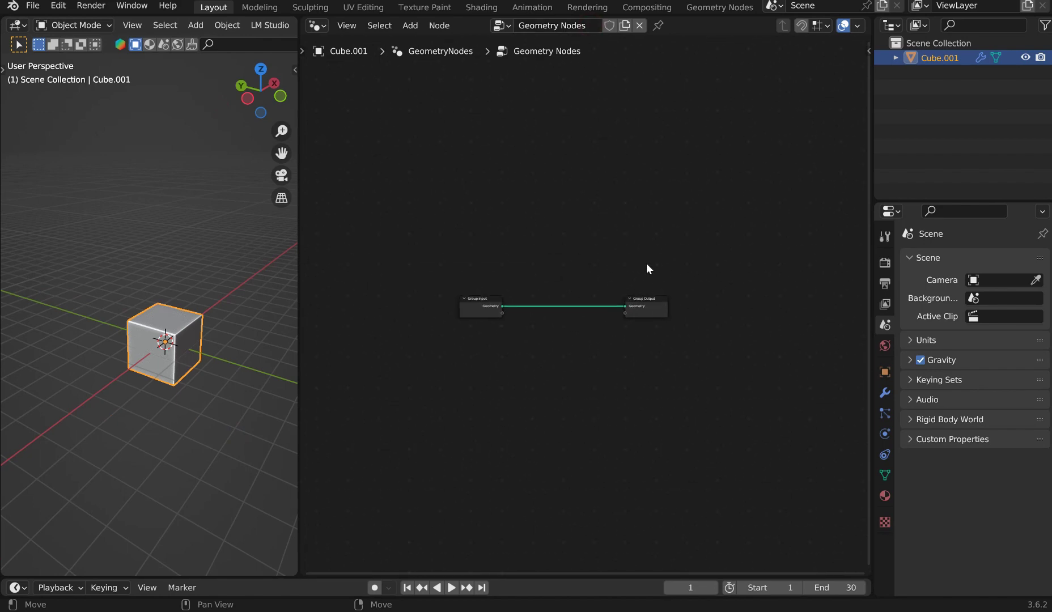
pyautogui.scroll(10, 646, 263)
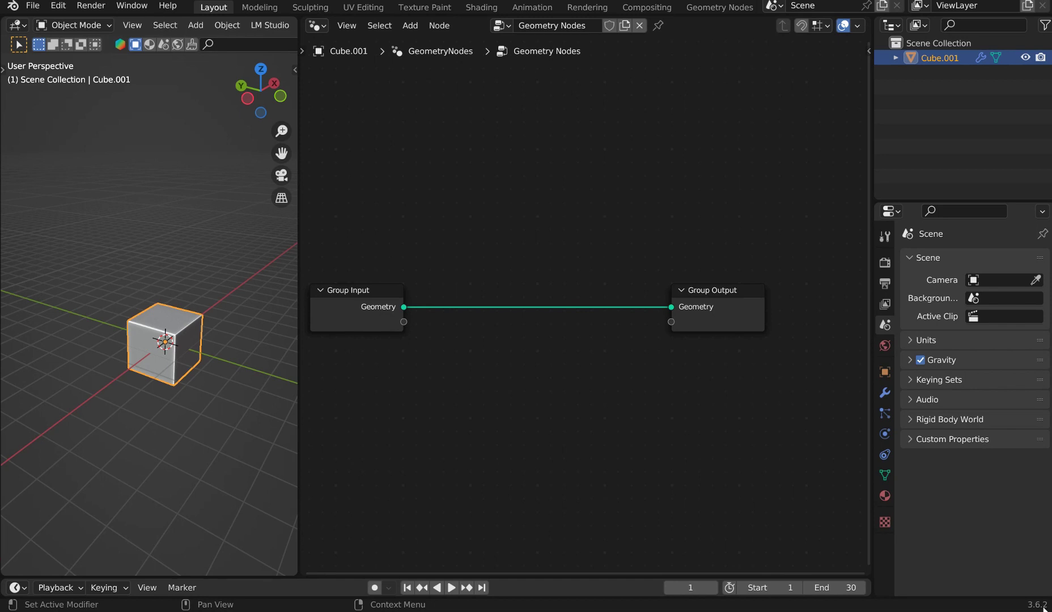
pyautogui.moveTo(391, 304); pyautogui.dragTo(403, 244)
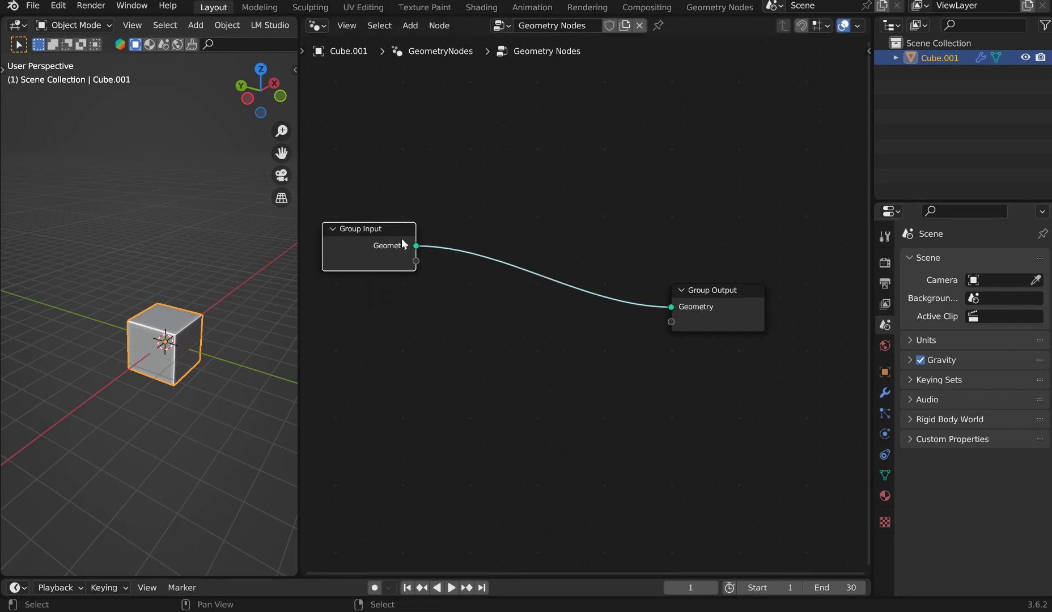
pyautogui.moveTo(730, 296); pyautogui.dragTo(763, 244)
pyautogui.hotkey('shift', 'a')
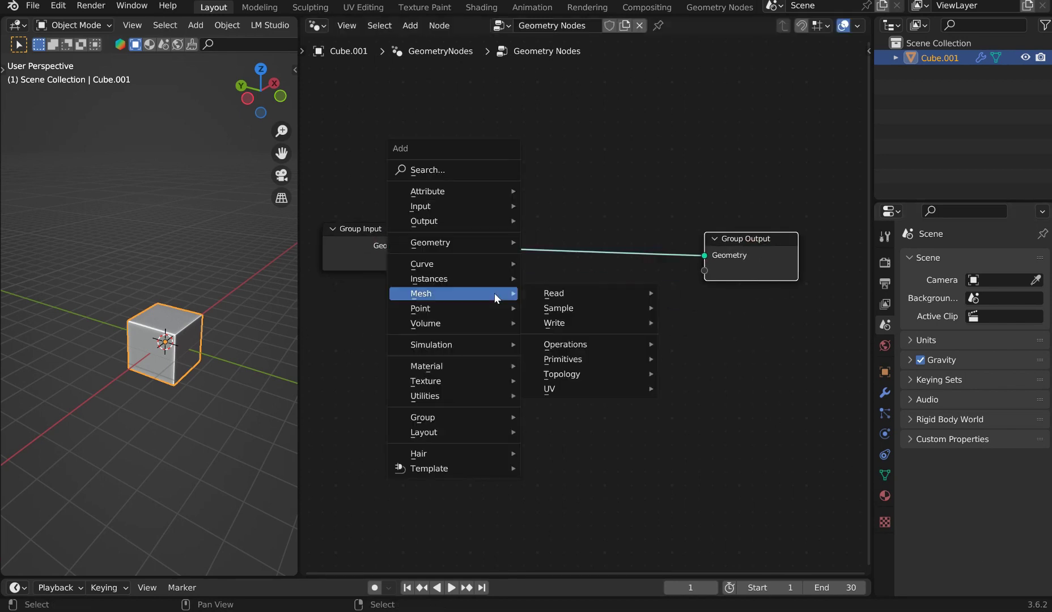
pyautogui.write('mesh to p')
pyautogui.press('Return')
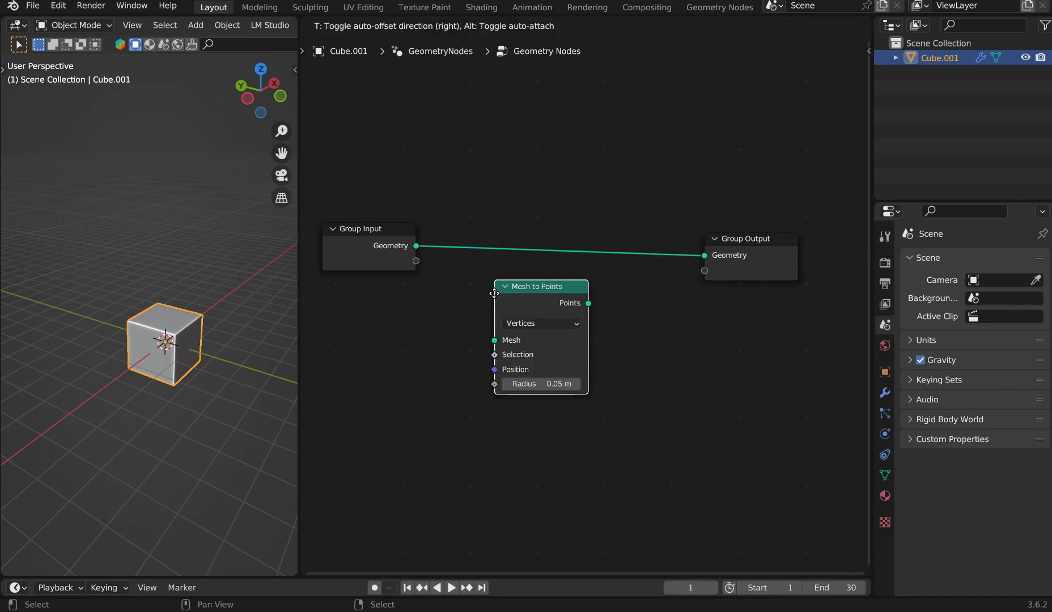
pyautogui.click(455, 226)
# Insert an Instance on Points node between Mesh to Points and Group Output.
pyautogui.hotkey('shift', 'a')
pyautogui.write('in')
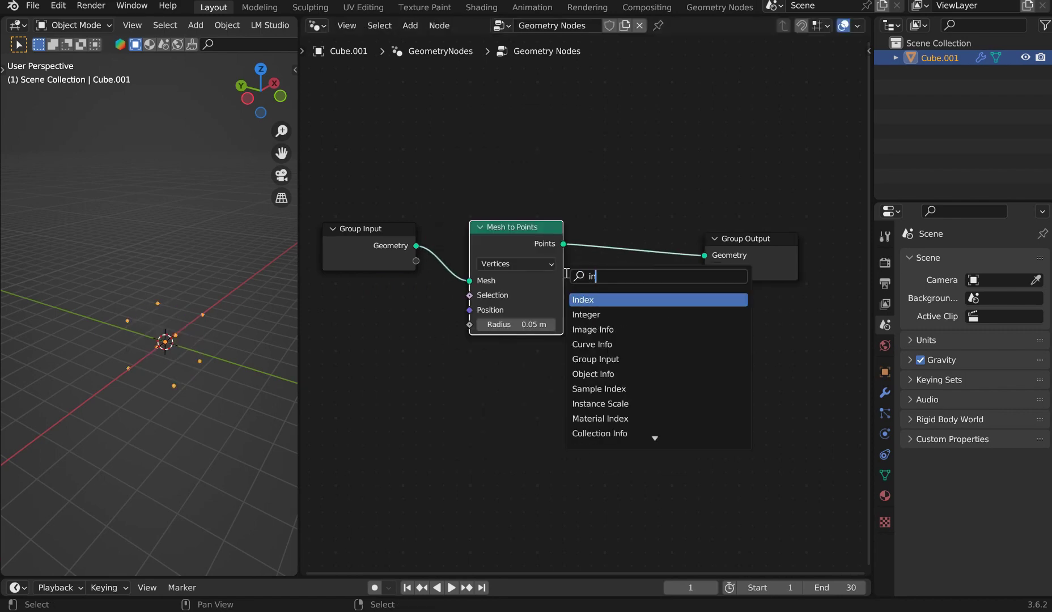
pyautogui.write('stance on')
pyautogui.press('Return')
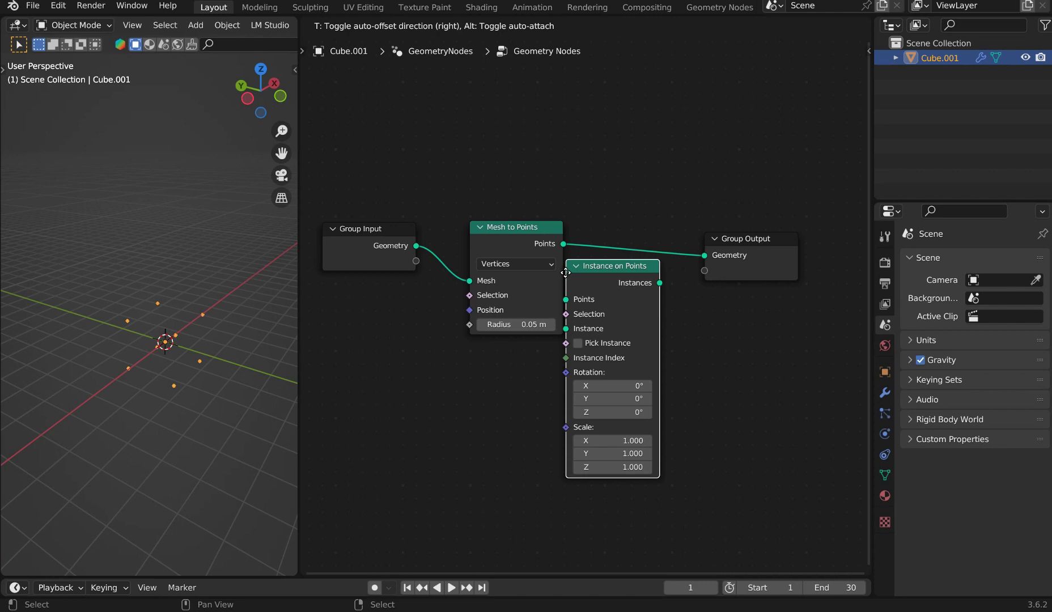
pyautogui.click(619, 221)
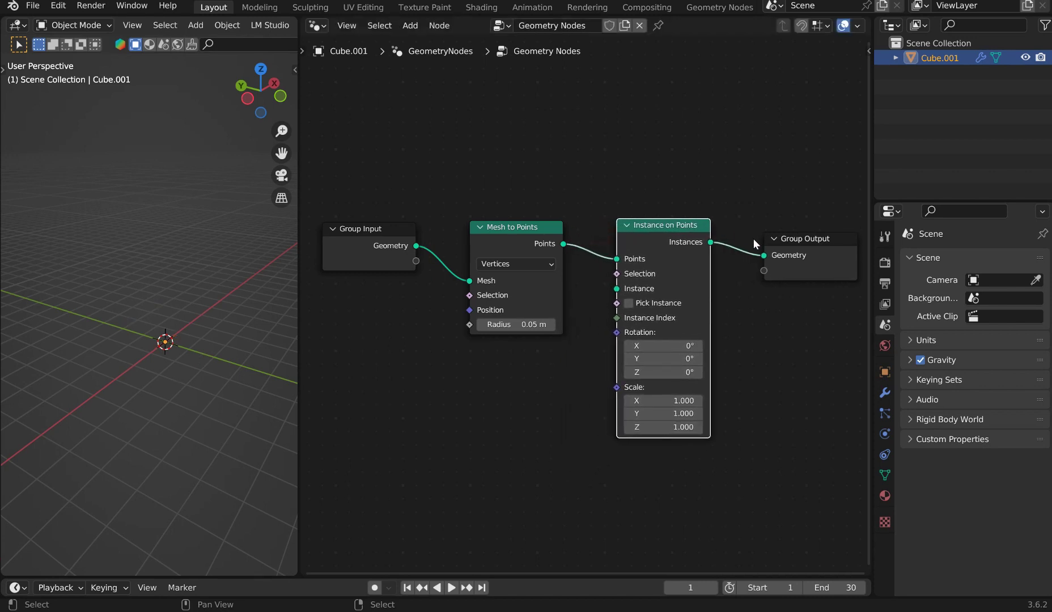
# Add a Join Geometry node fed by the Instance on Points output and connect it to the Group Output.
pyautogui.moveTo(764, 260); pyautogui.dragTo(748, 201)
pyautogui.write('join')
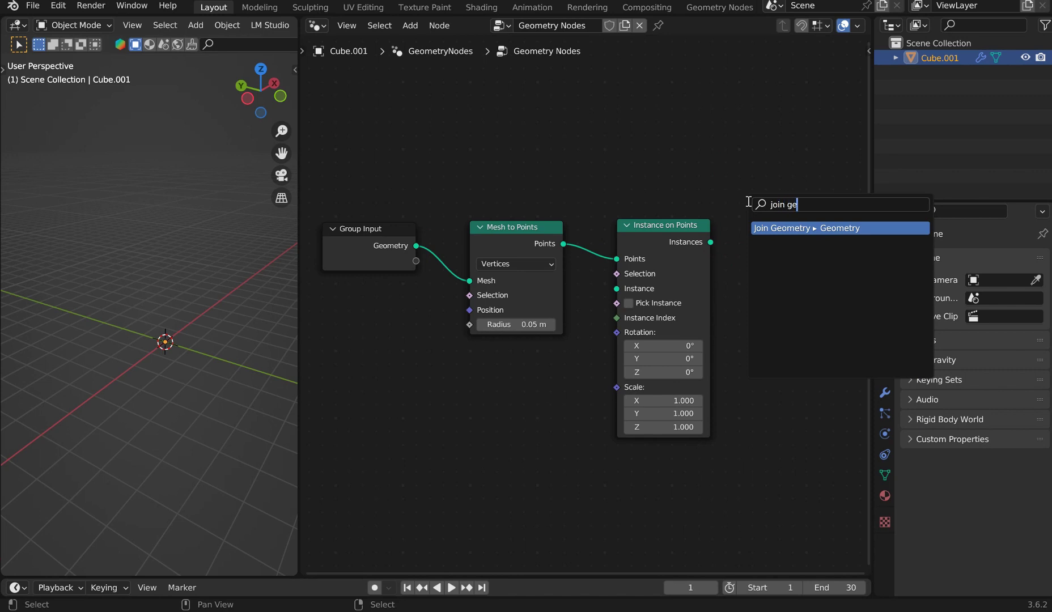
pyautogui.write(' ge')
pyautogui.press('Return')
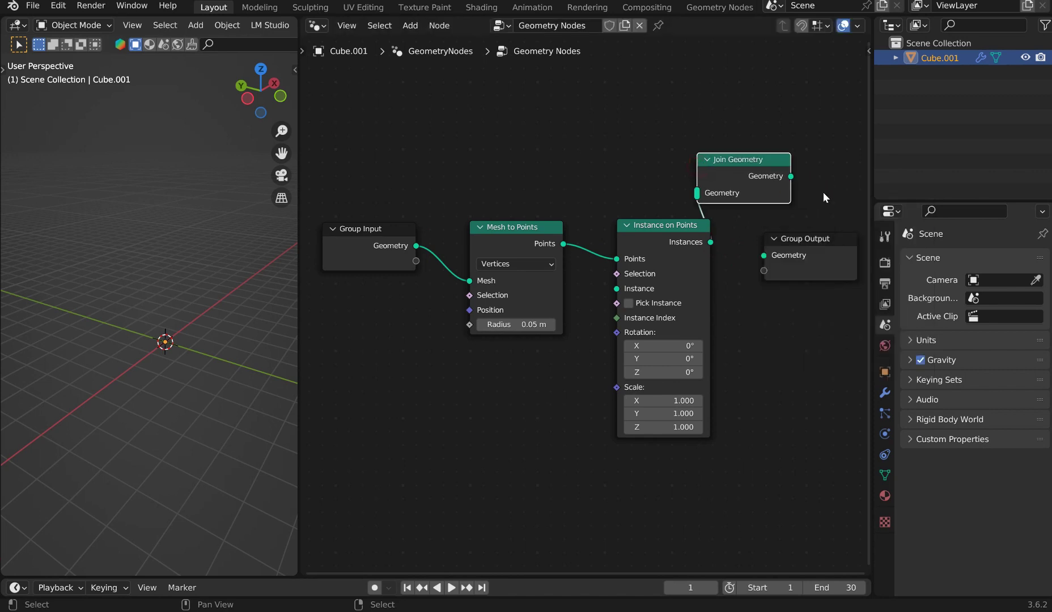
pyautogui.click(823, 192)
pyautogui.press('Home')
pyautogui.moveTo(726, 265); pyautogui.dragTo(720, 272, button='middle')
pyautogui.moveTo(727, 299); pyautogui.dragTo(789, 219)
pyautogui.moveTo(678, 245); pyautogui.dragTo(746, 229)
# Link the Group Input geometry into Join Geometry and route that link above the other nodes with a reroute point.
pyautogui.moveTo(397, 306); pyautogui.dragTo(679, 172)
pyautogui.keyDown('shift'); pyautogui.moveTo(471, 277); pyautogui.dragTo(433, 221, button='right'); pyautogui.keyUp('shift')
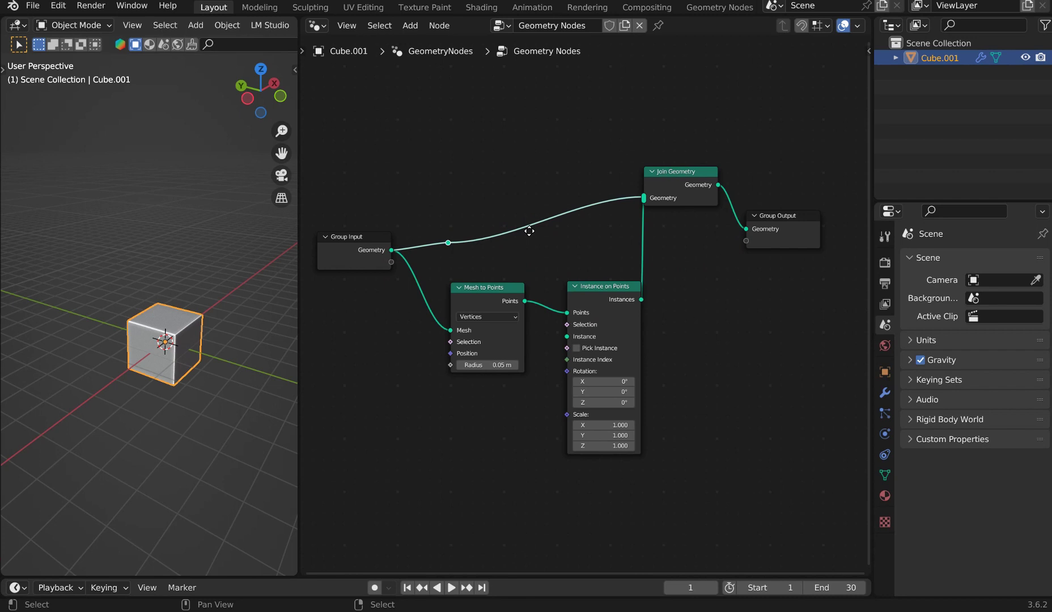
pyautogui.click(503, 175)
pyautogui.press('g')
pyautogui.click(469, 199)
# Spread the nodes out horizontally, leaving wide gaps around Mesh to Points and before Instance on Points.
pyautogui.scroll(-4, 771, 253)
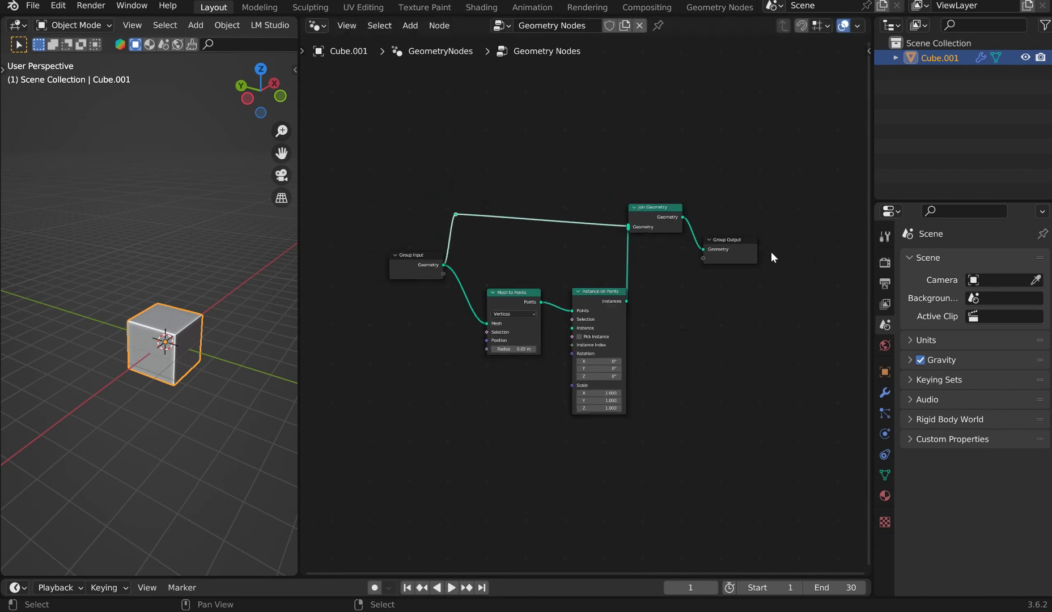
pyautogui.moveTo(730, 241); pyautogui.dragTo(890, 224)
pyautogui.moveTo(654, 214); pyautogui.dragTo(833, 215)
pyautogui.moveTo(591, 300); pyautogui.dragTo(768, 283)
pyautogui.moveTo(503, 300); pyautogui.dragTo(549, 267)
pyautogui.moveTo(402, 260); pyautogui.dragTo(360, 261)
pyautogui.moveTo(539, 266); pyautogui.dragTo(527, 266)
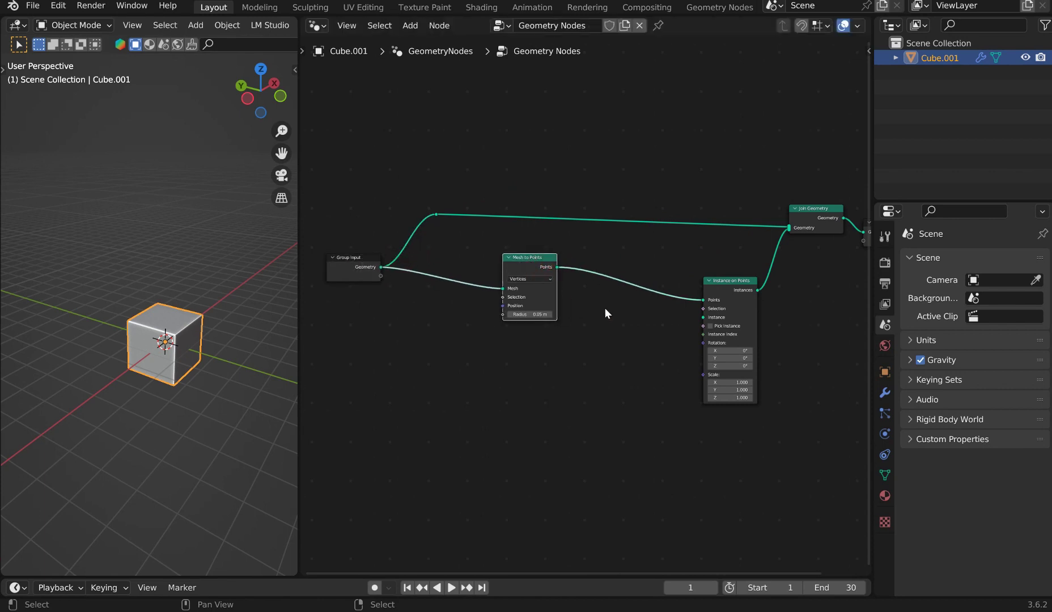
# Cut the links leaving the Group Input node and delete that node.
pyautogui.scroll(2, 605, 307)
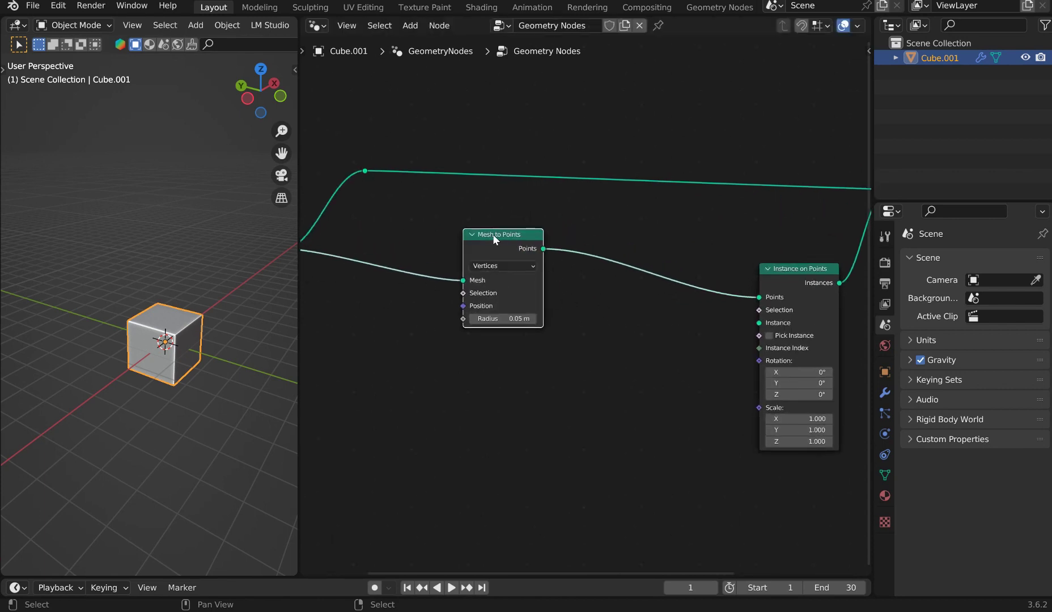
pyautogui.moveTo(309, 199); pyautogui.dragTo(448, 213, button='middle')
pyautogui.keyDown('ctrl'); pyautogui.moveTo(470, 285); pyautogui.dragTo(470, 287, button='right'); pyautogui.keyUp('ctrl')
pyautogui.click(403, 250)
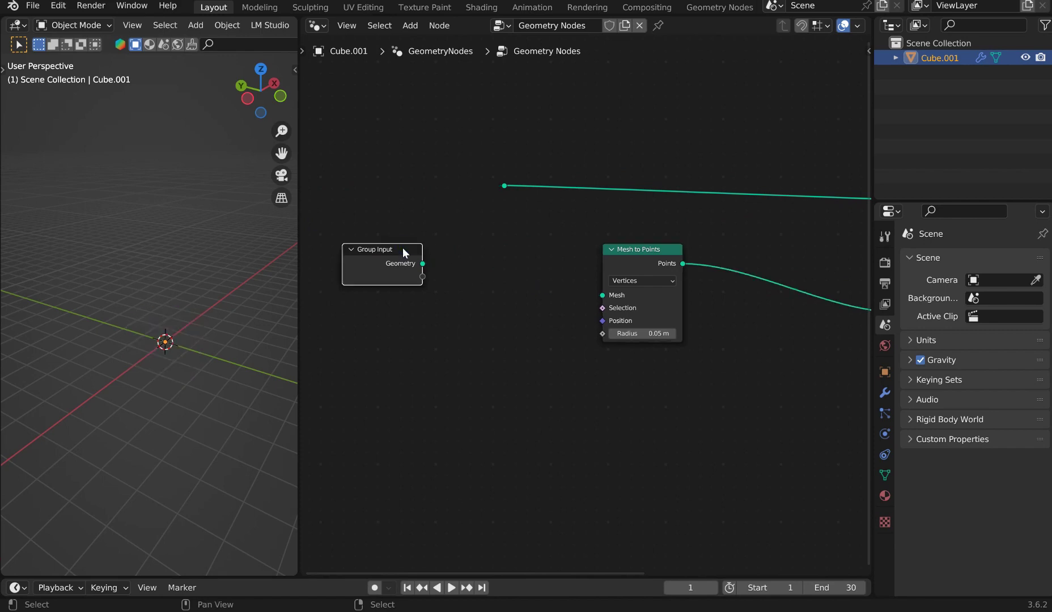
pyautogui.press('x')
# Add a UV Sphere node and connect its mesh to both Mesh to Points and the reroute point.
pyautogui.hotkey('shift', 'a')
pyautogui.write('u')
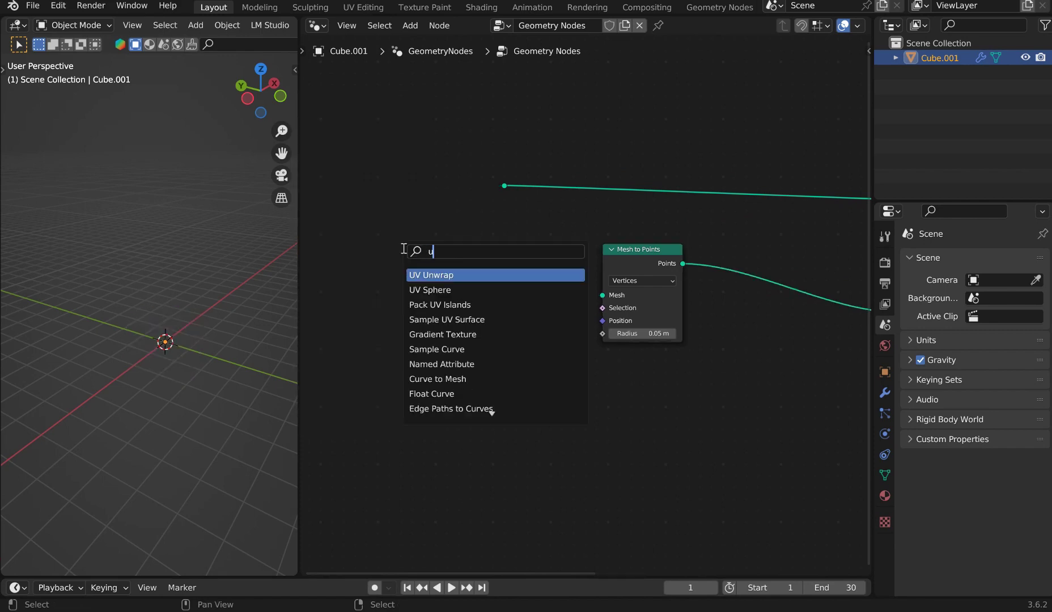
pyautogui.write('v spheer')
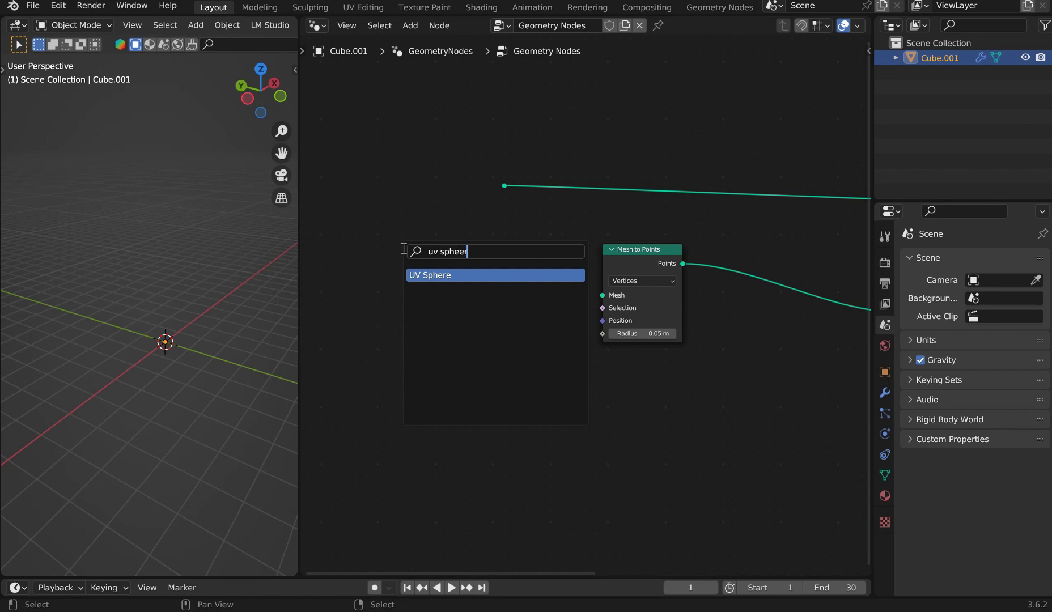
pyautogui.press('Return')
pyautogui.click(395, 255)
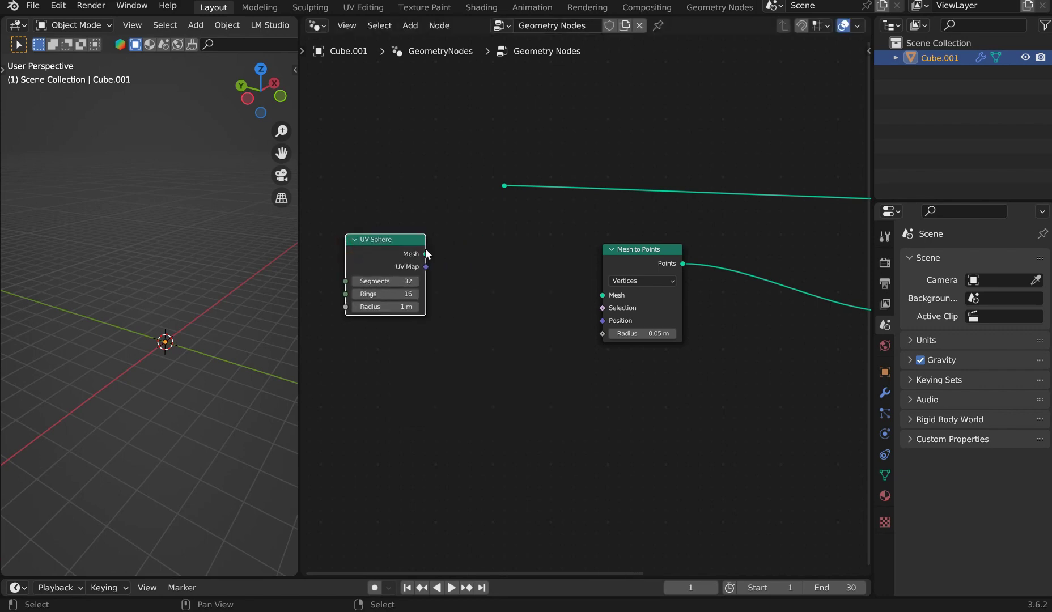
pyautogui.moveTo(425, 254); pyautogui.dragTo(603, 295)
pyautogui.moveTo(505, 307); pyautogui.dragTo(618, 317, button='middle')
# Set the UV Sphere node to 12 segments and 6 rings.
pyautogui.scroll(7, 596, 310)
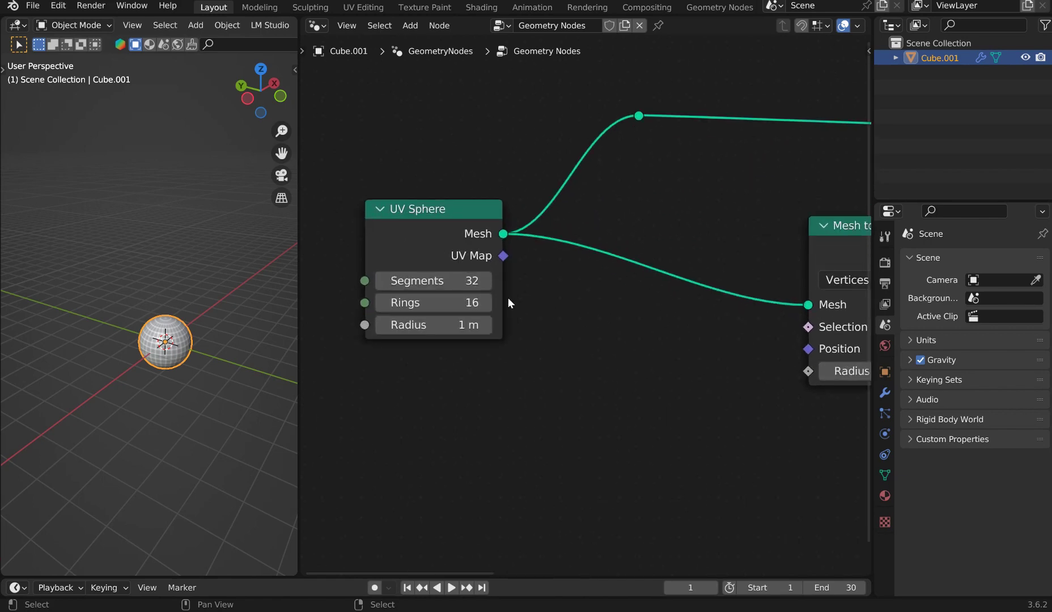
pyautogui.click(434, 277)
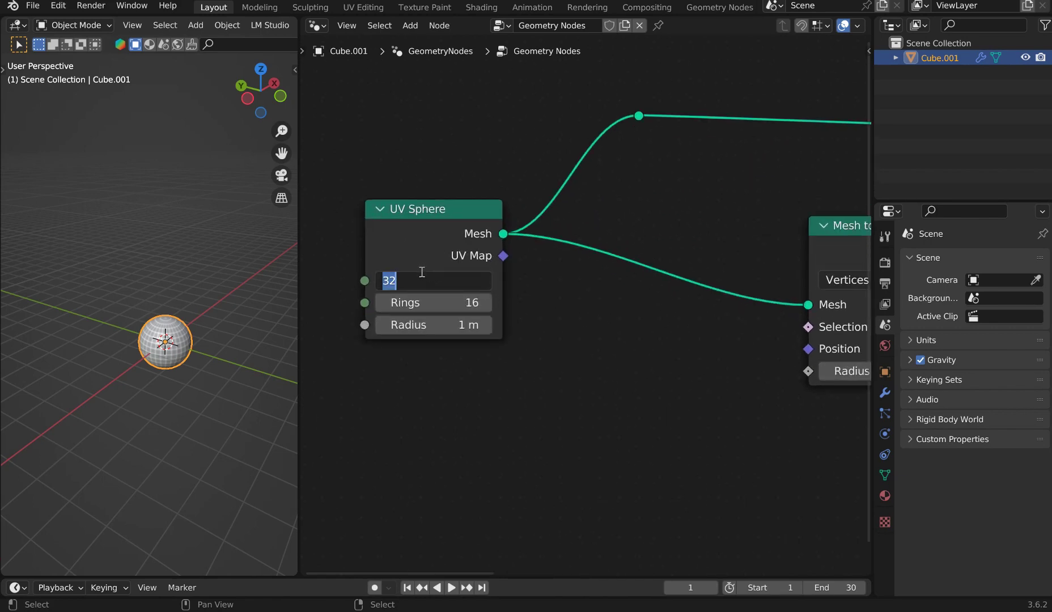
pyautogui.press('Return')
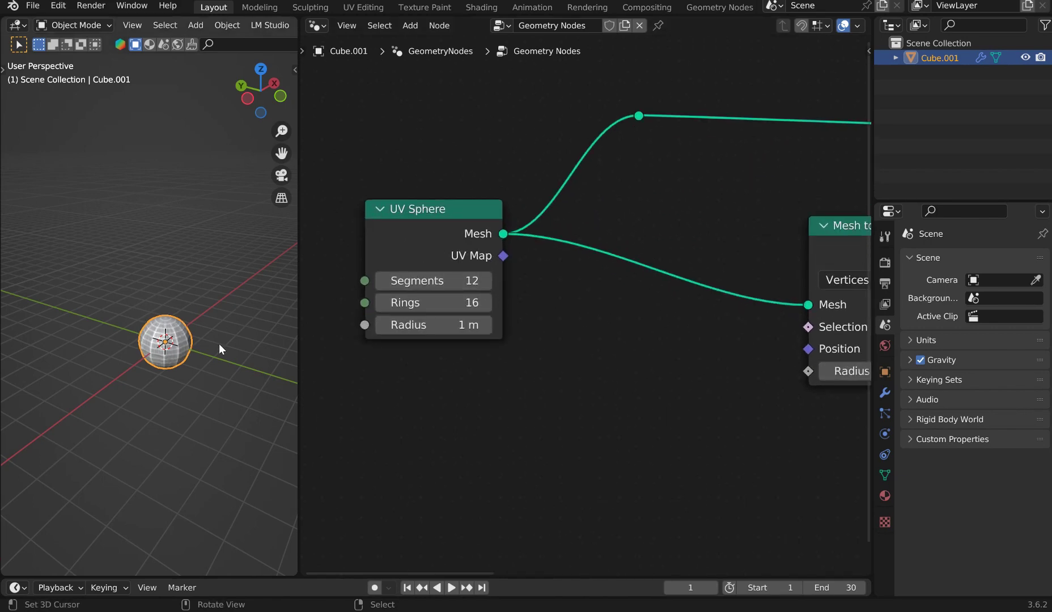
pyautogui.scroll(7, 219, 343)
pyautogui.keyDown('shift'); pyautogui.moveTo(223, 385); pyautogui.dragTo(181, 241, button='middle'); pyautogui.keyUp('shift')
pyautogui.scroll(3, 187, 250)
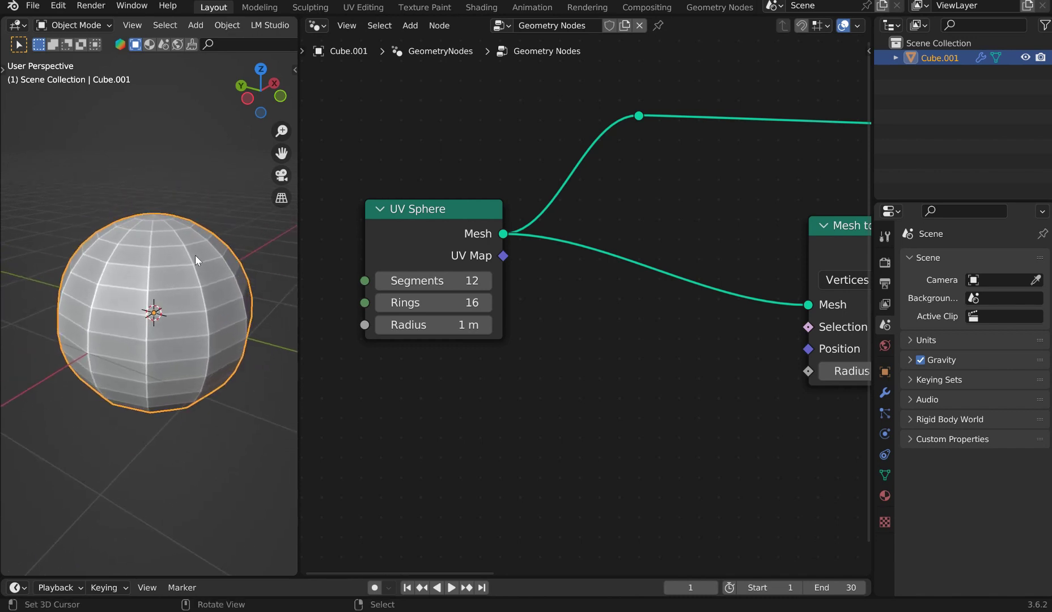
pyautogui.click(430, 303)
pyautogui.press('Return')
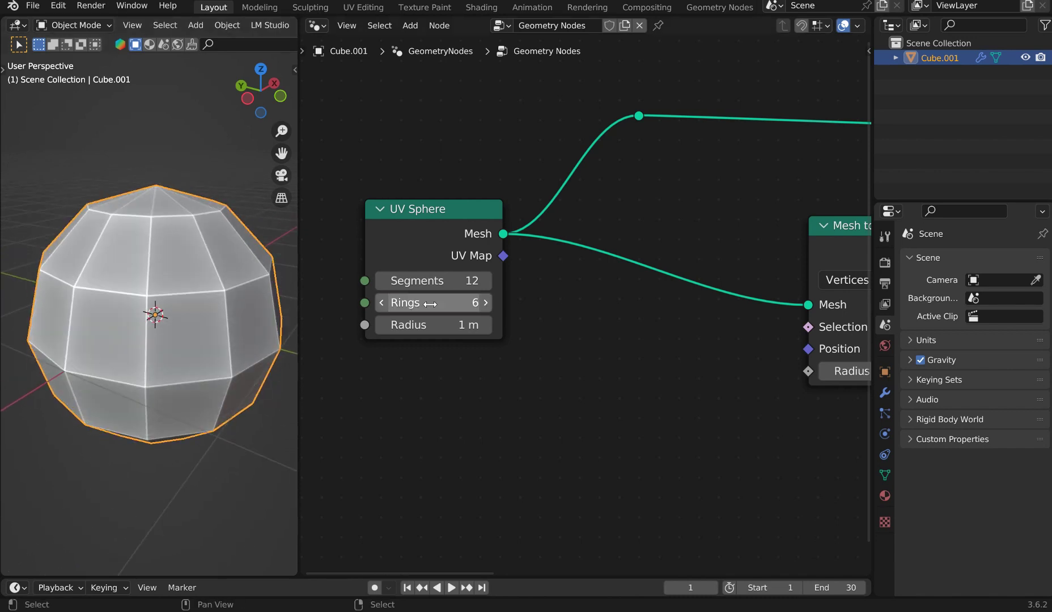
# Add a Cube node feeding the Instance input of Instance on Points and set its size to 0.15 m on all axes.
pyautogui.moveTo(255, 255); pyautogui.dragTo(161, 272, button='middle')
pyautogui.moveTo(171, 321)
pyautogui.mouseDown(button='middle')
pyautogui.moveTo(170, 209)
pyautogui.moveTo(165, 308)
pyautogui.mouseUp(button='middle')
pyautogui.scroll(-2, 457, 383)
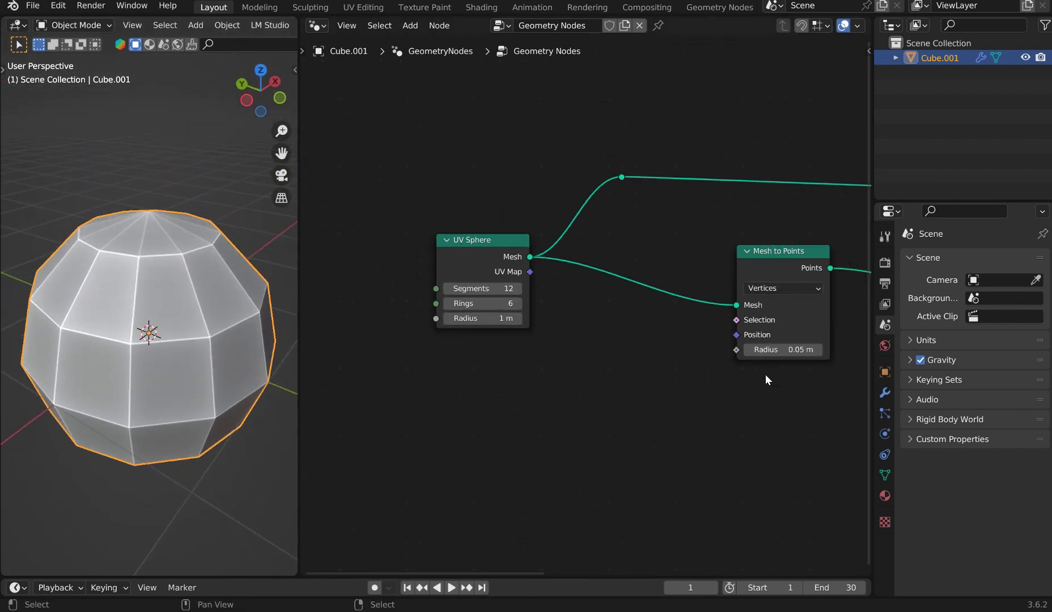
pyautogui.moveTo(765, 374); pyautogui.dragTo(396, 344, button='middle')
pyautogui.moveTo(712, 324); pyautogui.dragTo(626, 355)
pyautogui.write('cube')
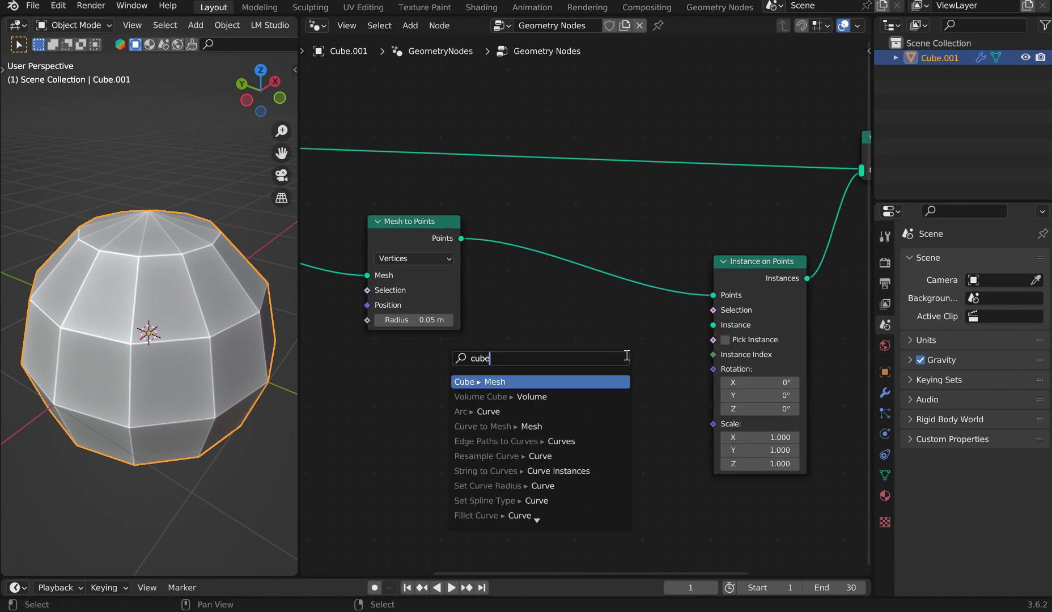
pyautogui.press('Return')
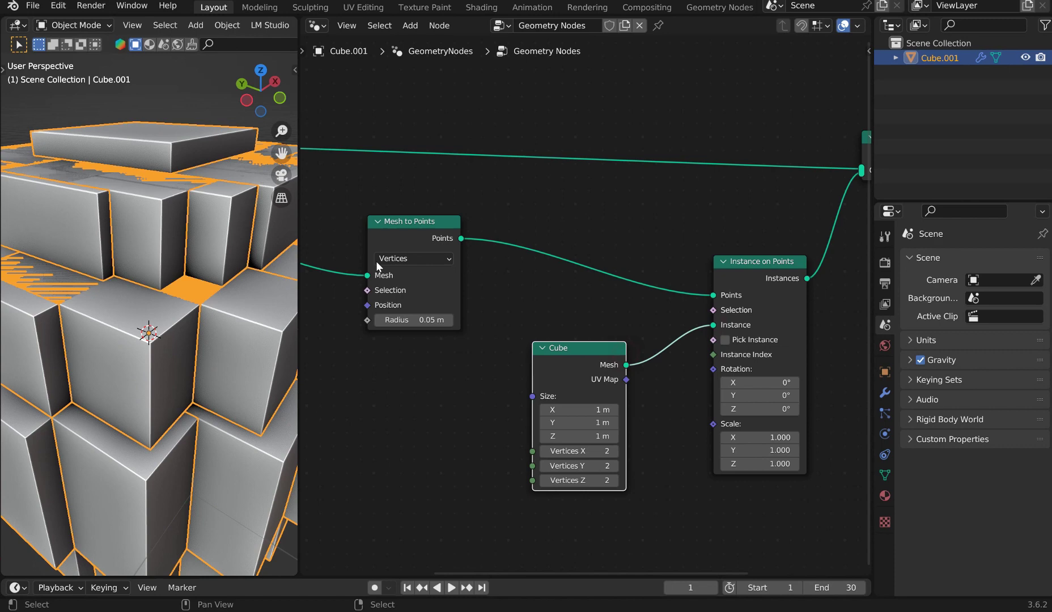
pyautogui.click(625, 356)
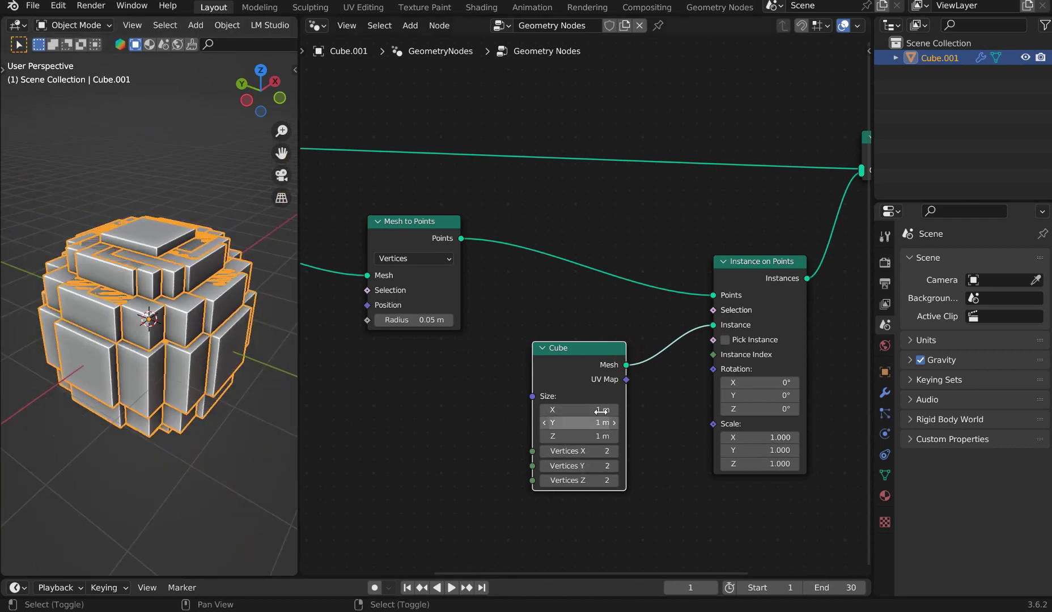
pyautogui.moveTo(578, 409); pyautogui.dragTo(520, 436)
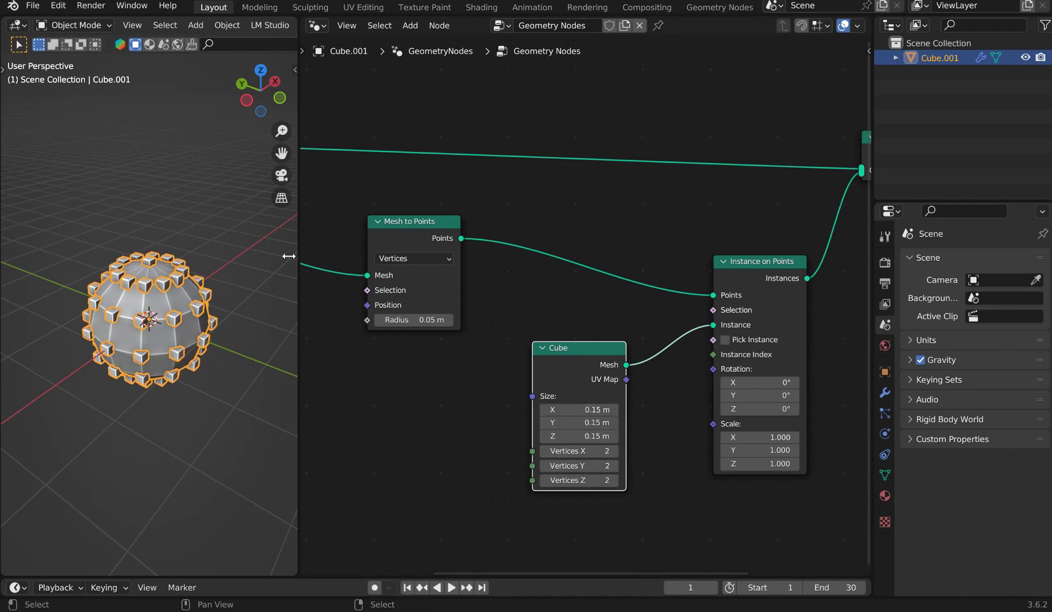
# Switch the Mesh to Points node from vertices to Faces and check the cube placement around the sphere.
pyautogui.scroll(-1, 586, 270)
pyautogui.scroll(2, 633, 293)
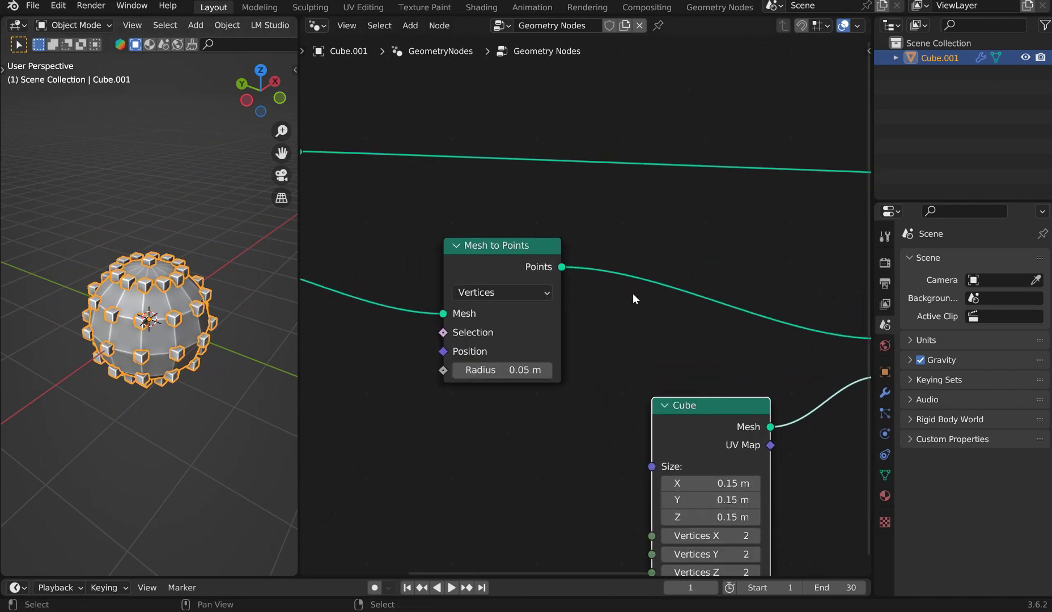
pyautogui.click(510, 292)
pyautogui.click(478, 353)
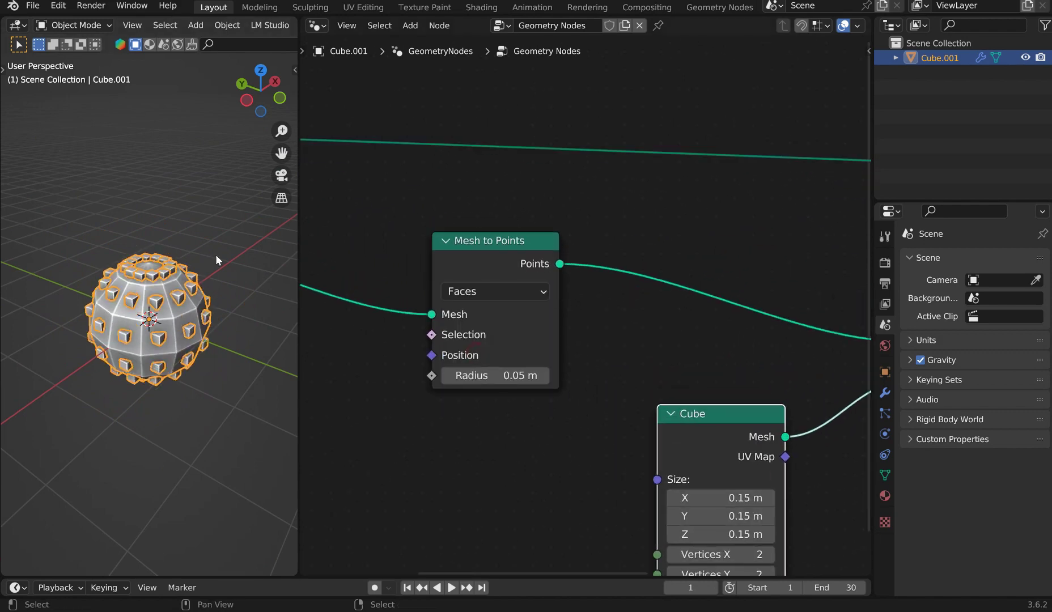
pyautogui.scroll(4, 187, 265)
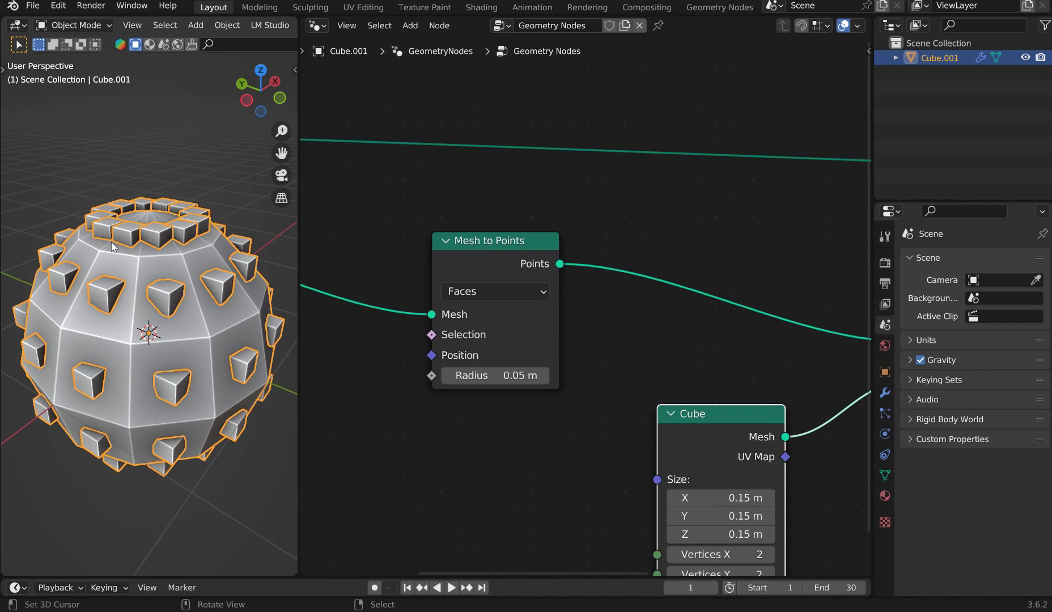
pyautogui.moveTo(143, 208); pyautogui.dragTo(146, 254, button='middle')
pyautogui.scroll(2, 121, 321)
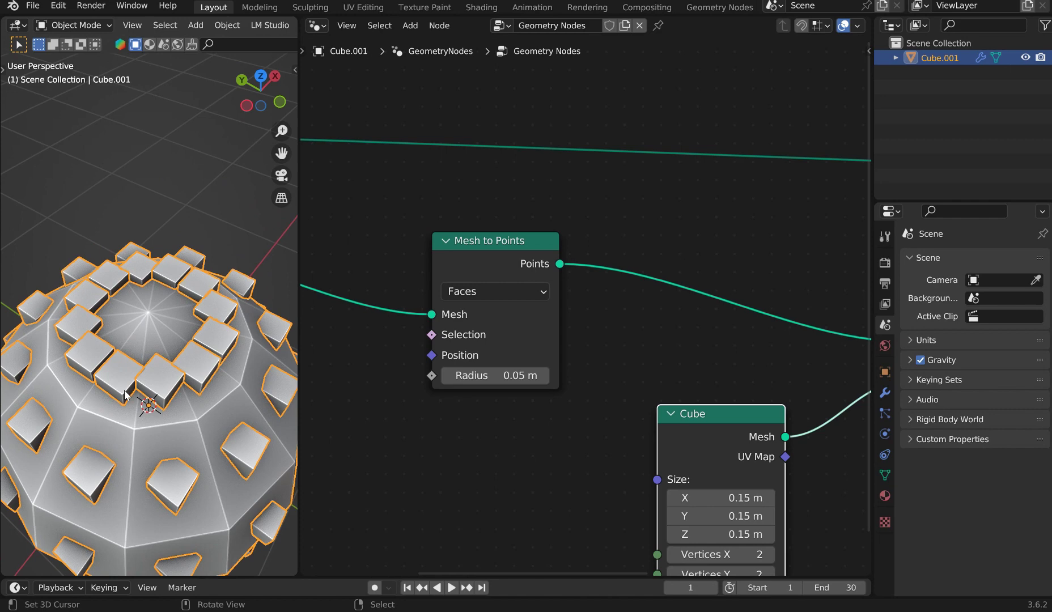
pyautogui.moveTo(152, 406); pyautogui.dragTo(166, 328, button='middle')
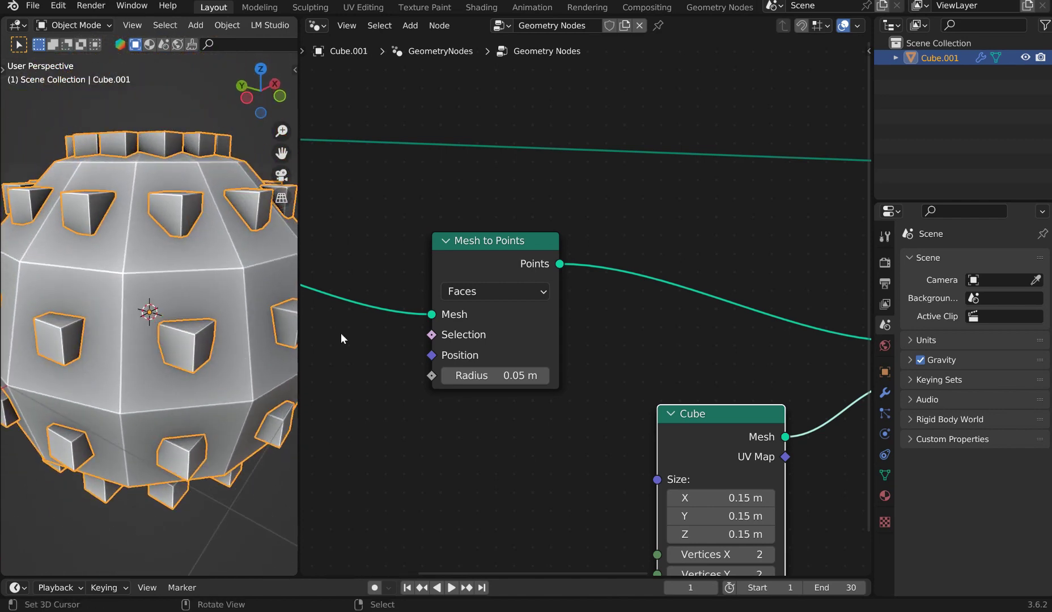
# Collapse the Cube node and place it between Mesh to Points and Instance on Points.
pyautogui.scroll(-2, 391, 312)
pyautogui.moveTo(627, 353); pyautogui.dragTo(553, 307, button='middle')
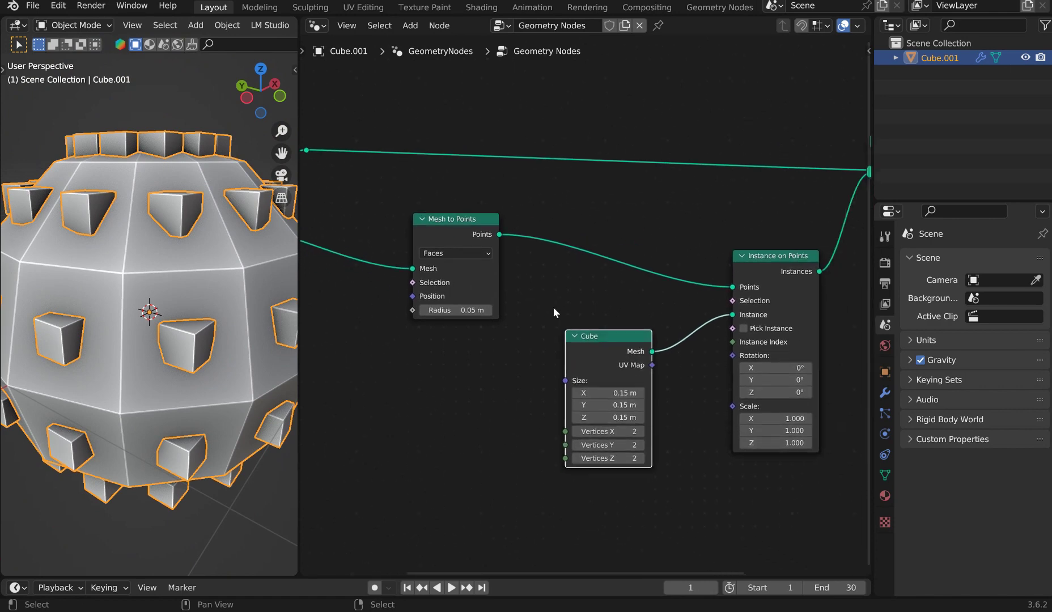
pyautogui.moveTo(604, 335); pyautogui.dragTo(593, 309)
pyautogui.click(560, 310)
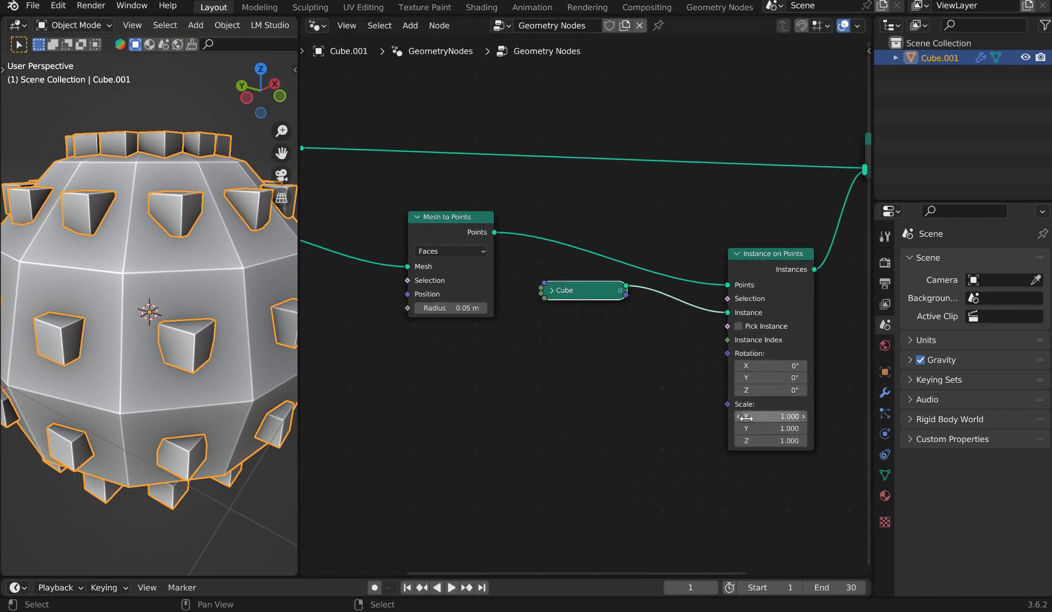
# Move the UV Sphere node farther from Mesh to Points to widen the gap between them.
pyautogui.moveTo(721, 405); pyautogui.dragTo(591, 341, button='middle')
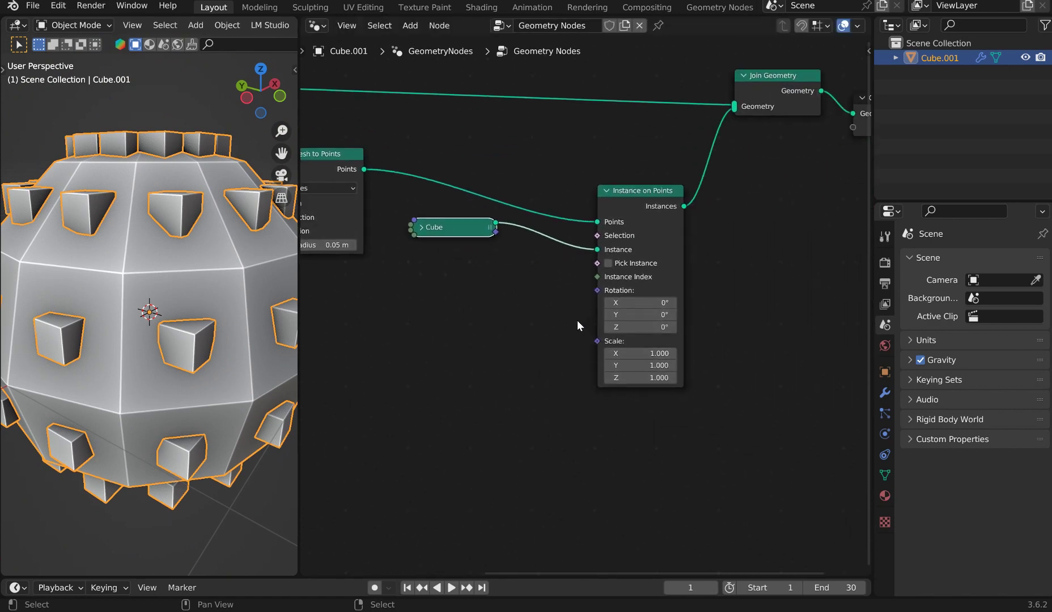
pyautogui.moveTo(394, 263); pyautogui.dragTo(721, 402, button='middle')
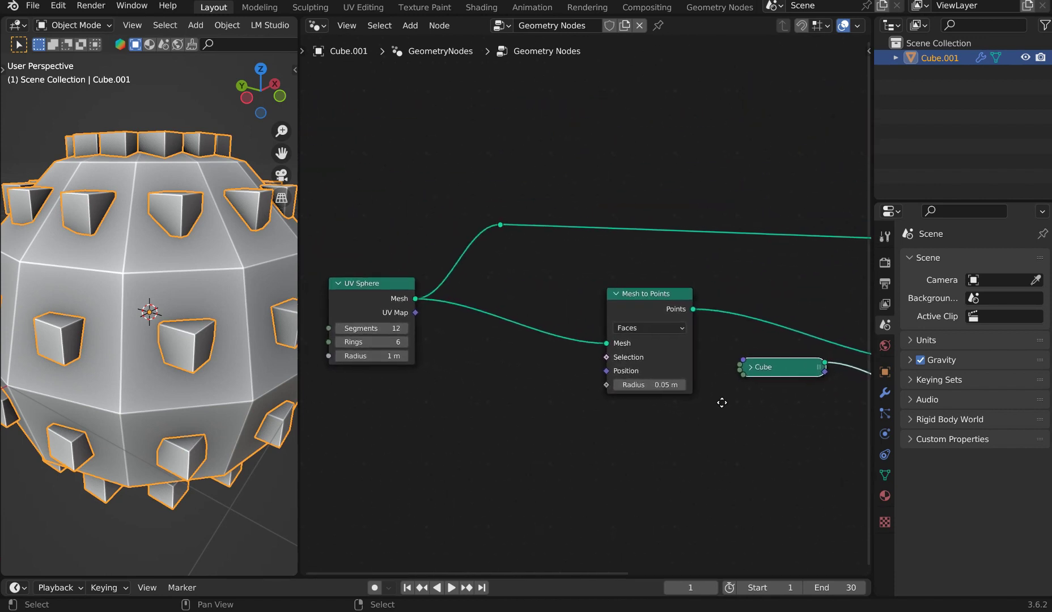
pyautogui.moveTo(374, 282); pyautogui.dragTo(295, 274)
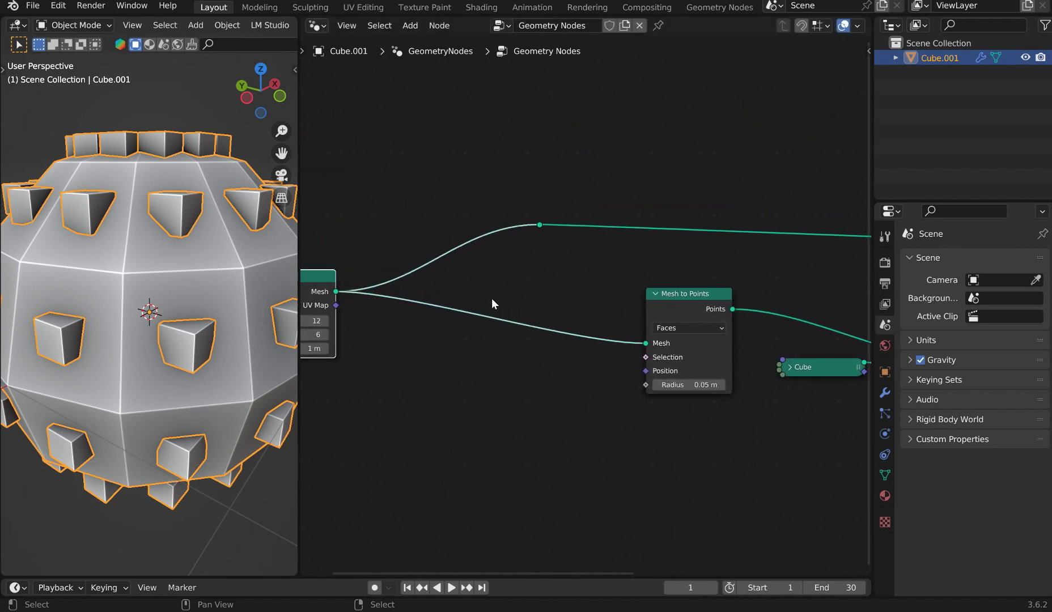
# Insert a Capture Attribute node on the link between UV Sphere and Mesh to Points.
pyautogui.moveTo(766, 297); pyautogui.dragTo(684, 290, button='middle')
pyautogui.moveTo(604, 285)
pyautogui.mouseDown()
pyautogui.moveTo(595, 280)
pyautogui.moveTo(605, 285)
pyautogui.mouseUp()
pyautogui.hotkey('shift', 'a')
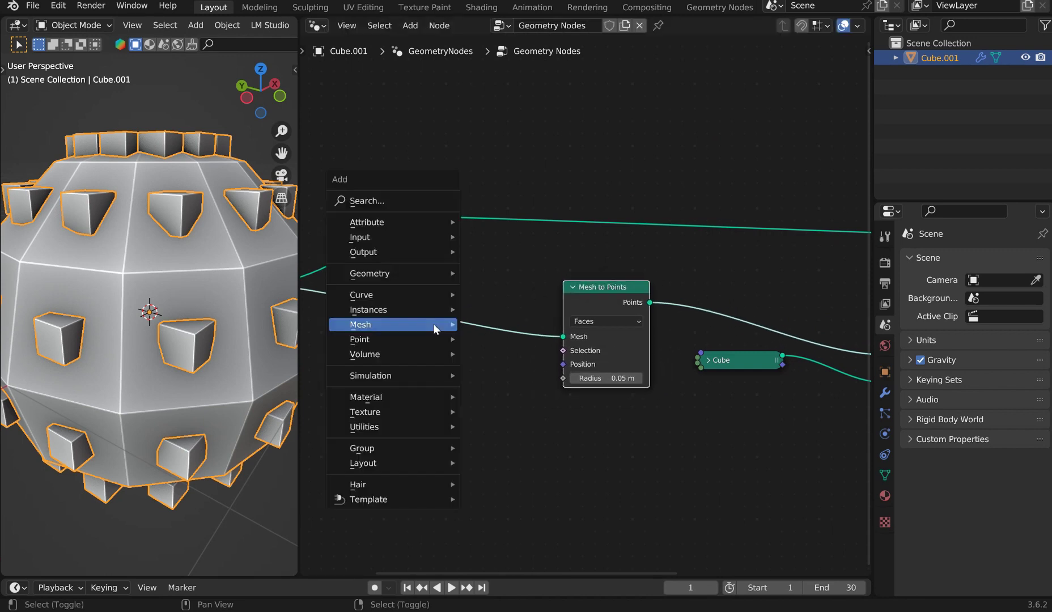
pyautogui.write('capture')
pyautogui.press('Return')
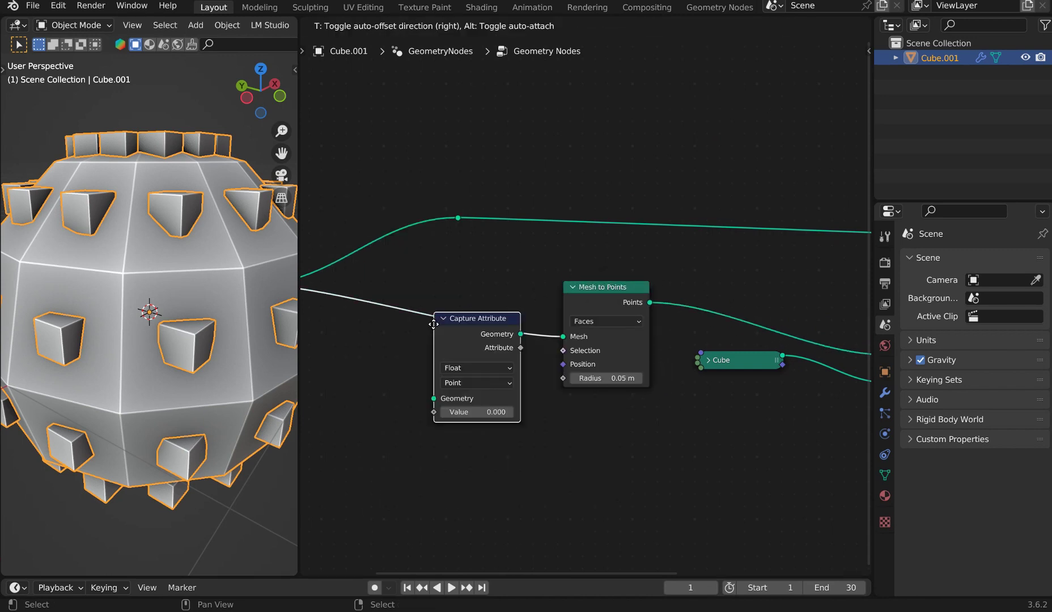
pyautogui.click(400, 306)
pyautogui.moveTo(506, 295); pyautogui.dragTo(626, 267, button='middle')
pyautogui.scroll(2, 618, 283)
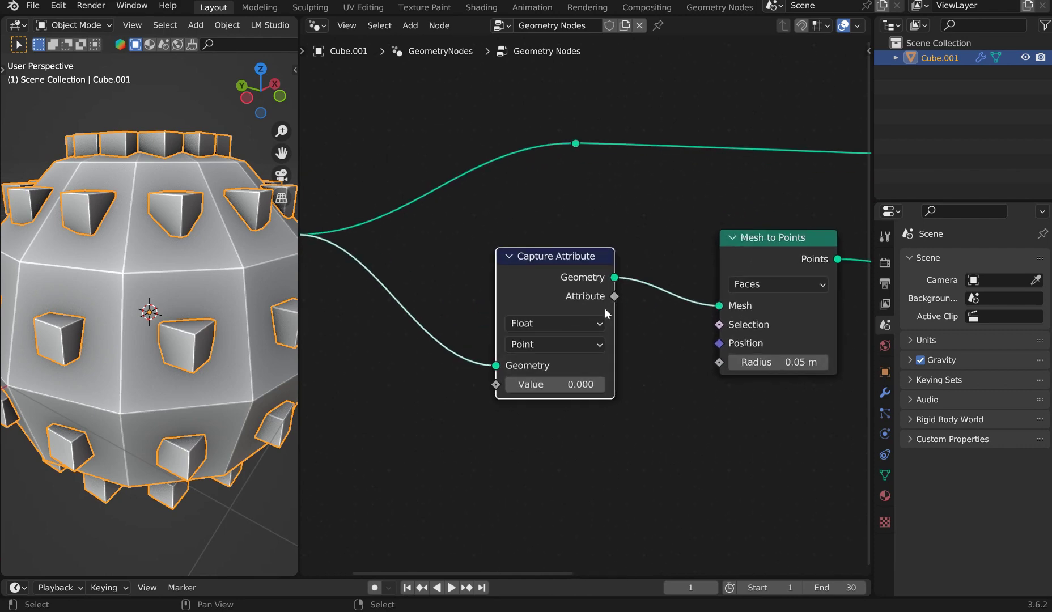
# Keep Capture Attribute's data type at Float and feed its Value input from a new Face Area node placed below it.
pyautogui.click(569, 328)
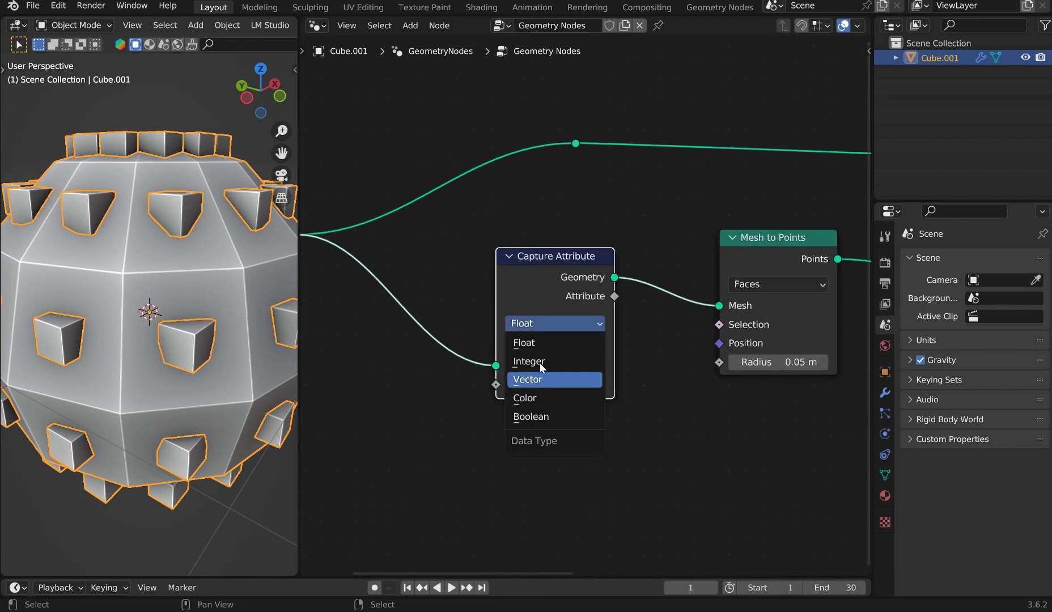
pyautogui.click(533, 327)
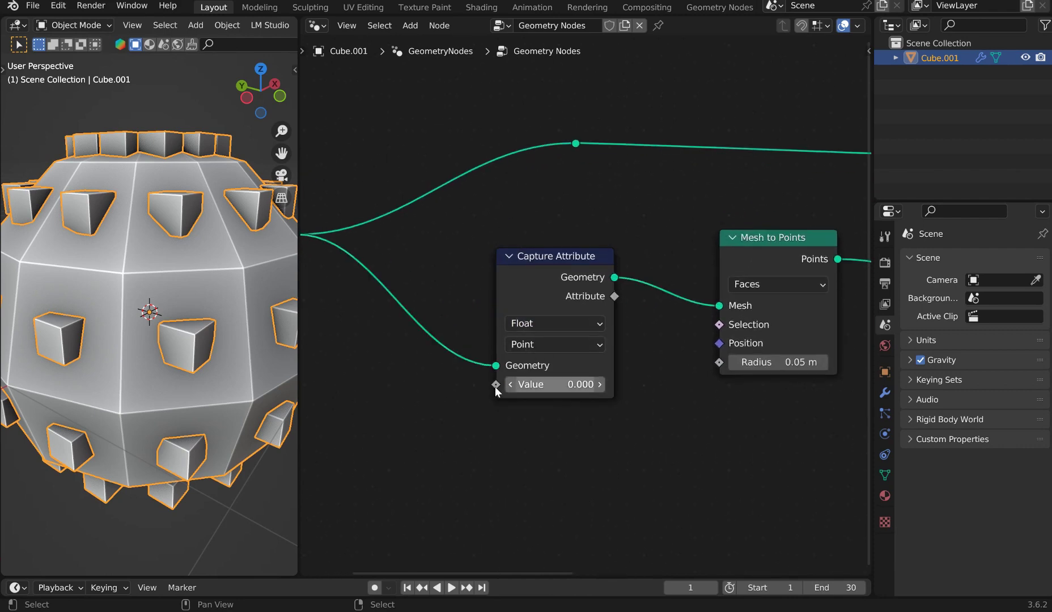
pyautogui.moveTo(496, 385); pyautogui.dragTo(416, 395)
pyautogui.write('face are')
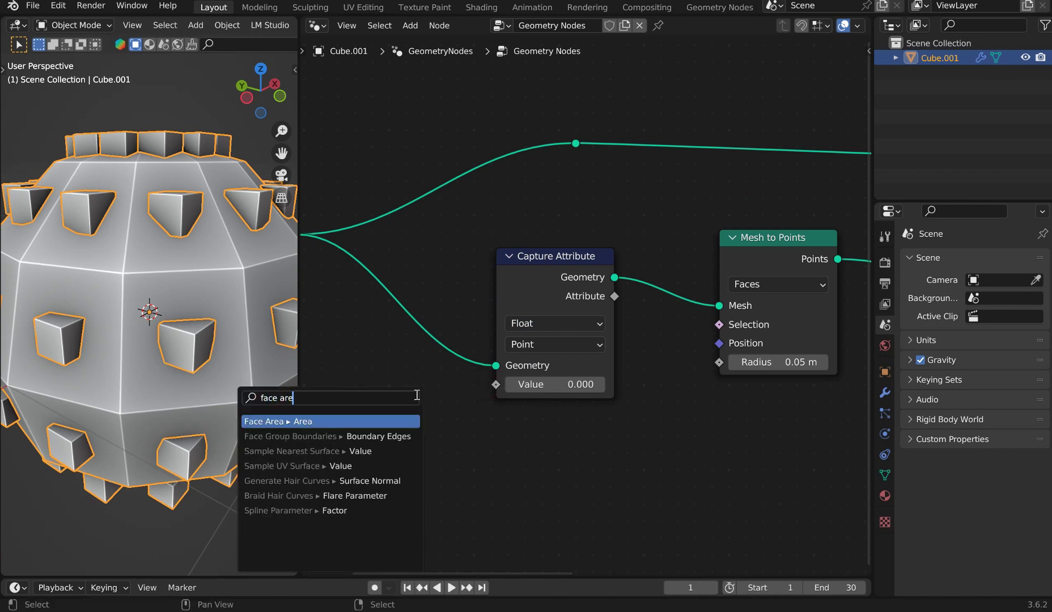
pyautogui.press('Return')
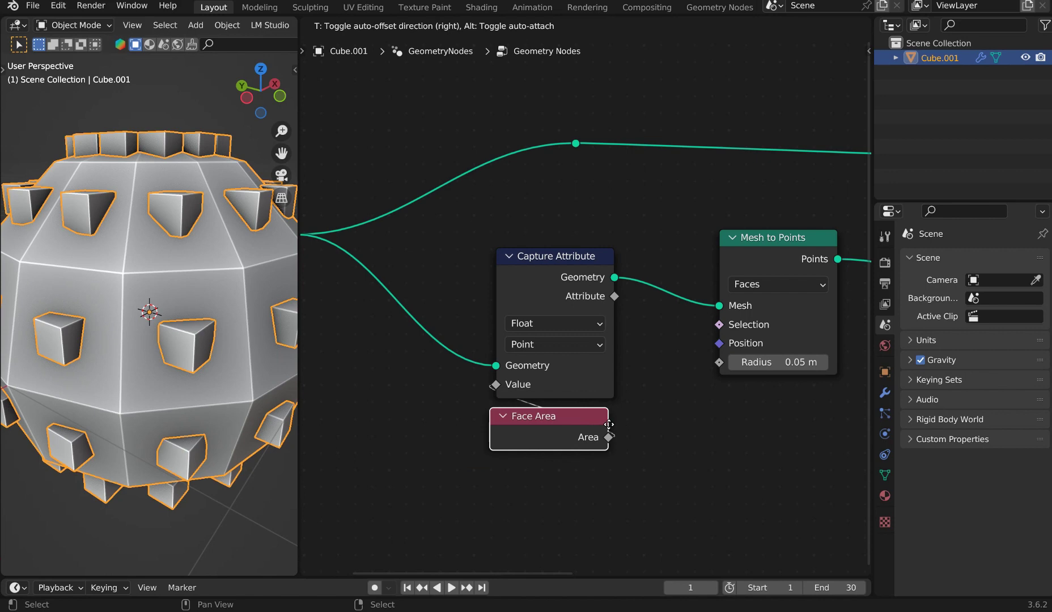
pyautogui.click(613, 425)
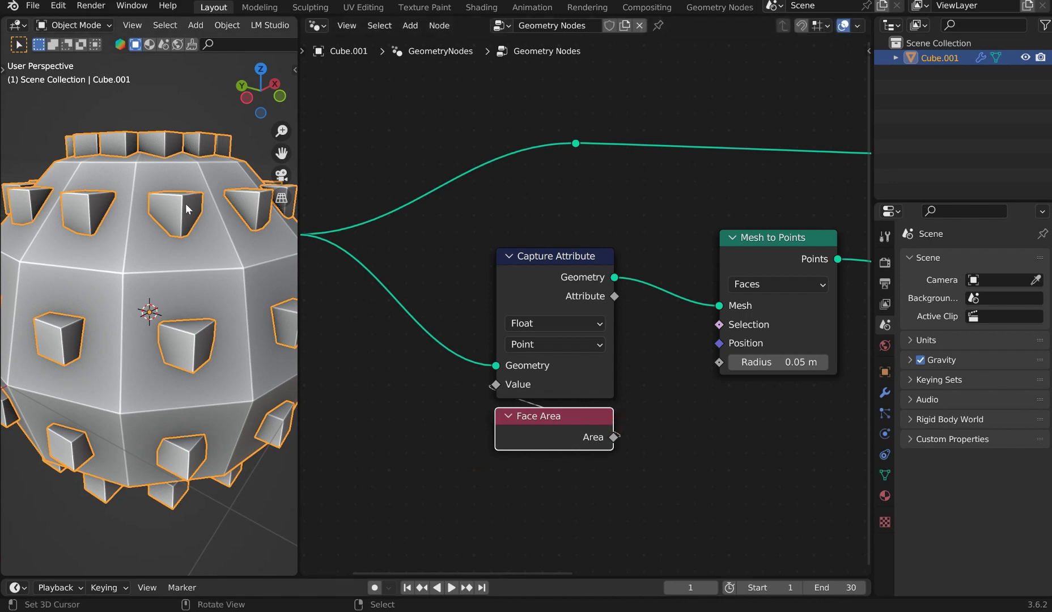
# Set the Capture Attribute node's domain to Face.
pyautogui.moveTo(172, 218); pyautogui.dragTo(162, 241, button='middle')
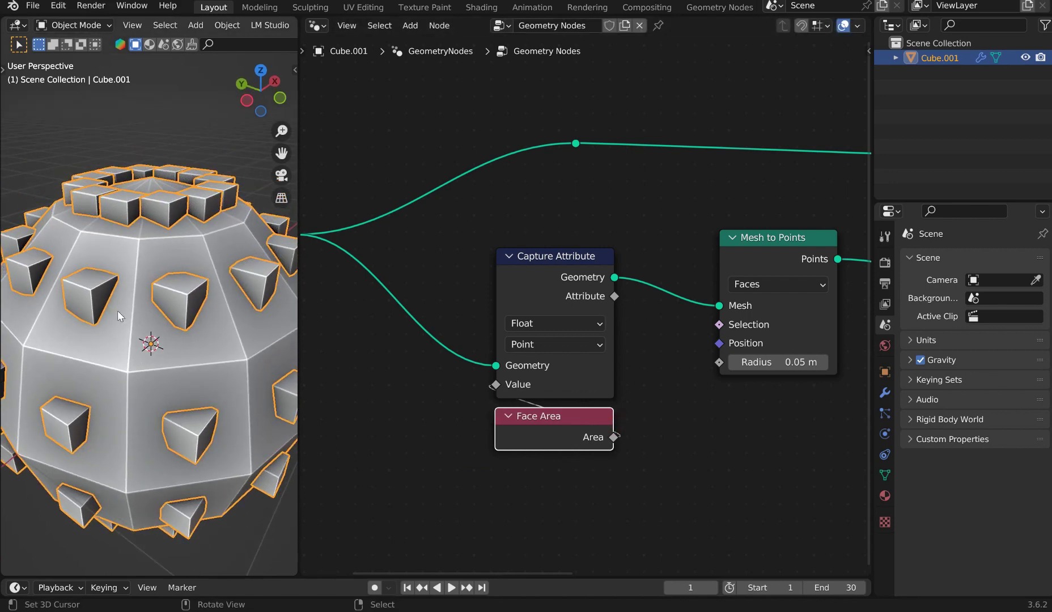
pyautogui.moveTo(560, 316); pyautogui.dragTo(509, 252, button='middle')
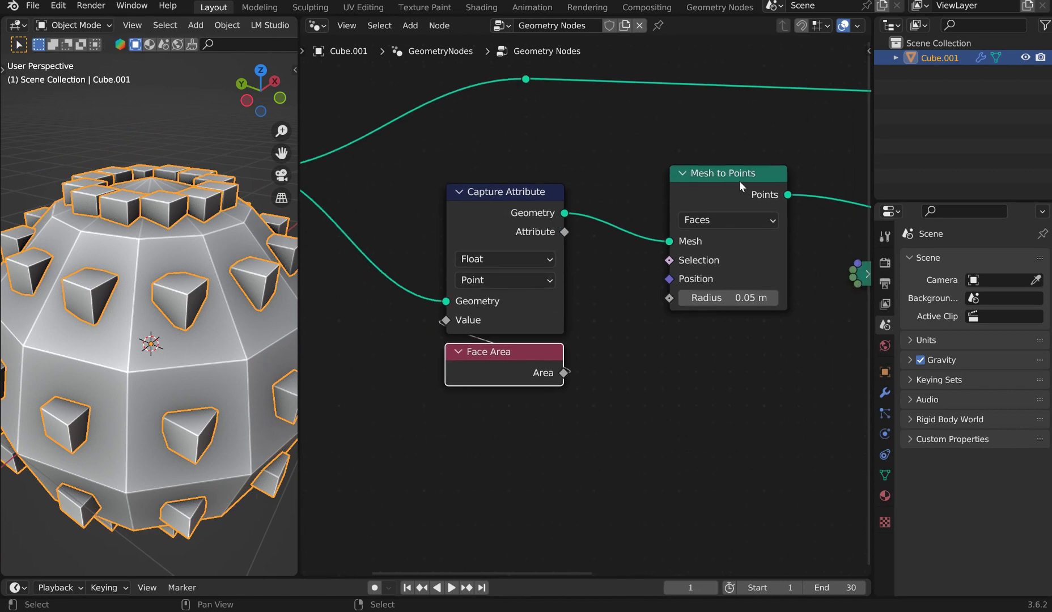
pyautogui.click(537, 280)
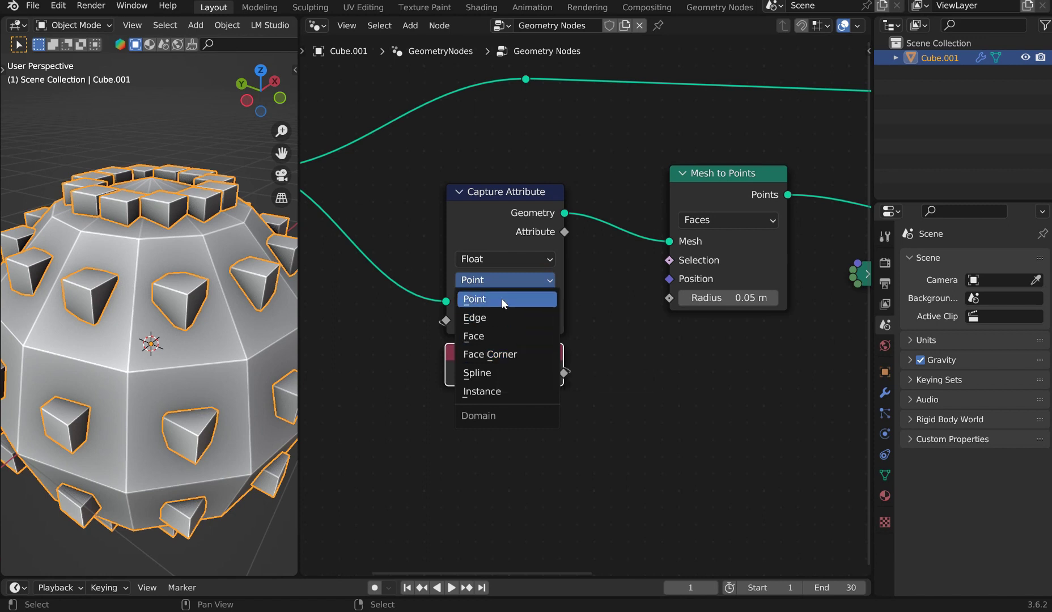
pyautogui.click(492, 336)
# Connect Capture Attribute's Attribute output to the Scale input of Instance on Points and inspect the cube sizes around the sphere.
pyautogui.scroll(-2, 581, 305)
pyautogui.scroll(-6, 683, 270)
pyautogui.moveTo(683, 271); pyautogui.dragTo(535, 263, button='middle')
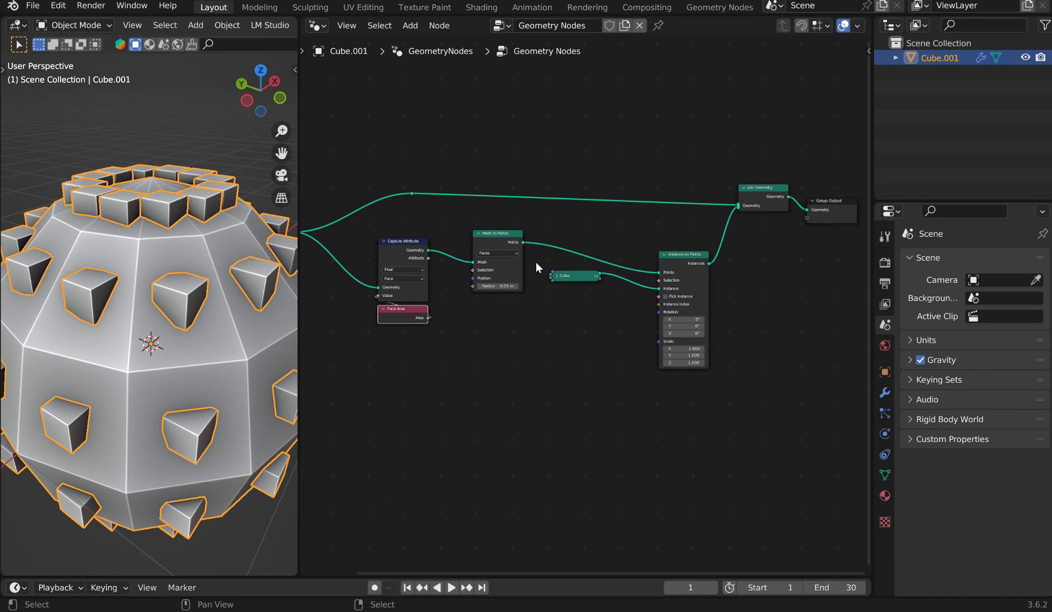
pyautogui.moveTo(428, 257); pyautogui.dragTo(429, 271)
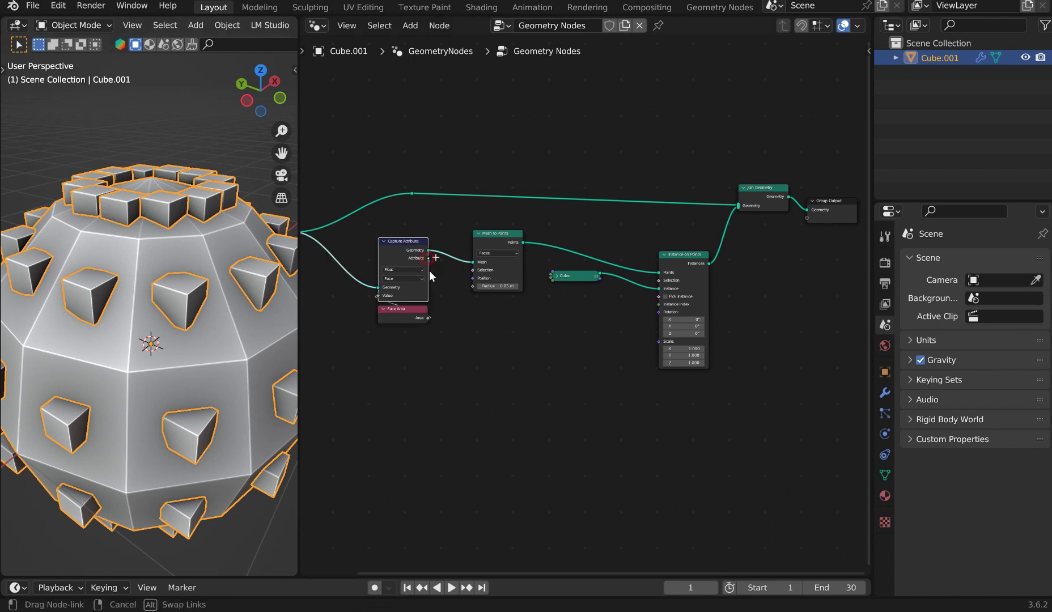
pyautogui.moveTo(493, 335); pyautogui.dragTo(660, 342)
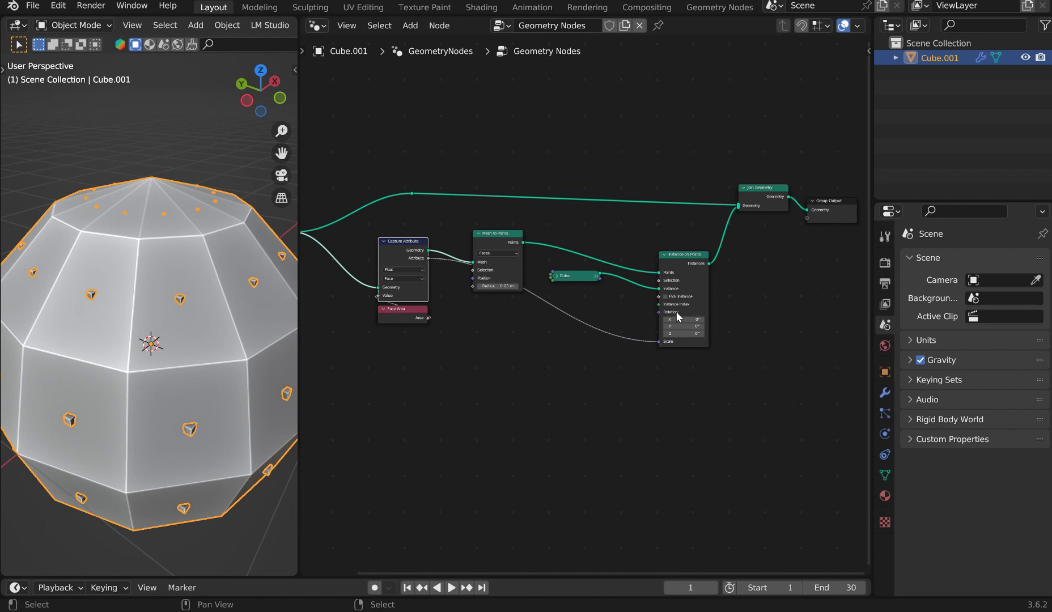
pyautogui.moveTo(152, 212); pyautogui.dragTo(195, 268, button='middle')
pyautogui.scroll(8, 173, 365)
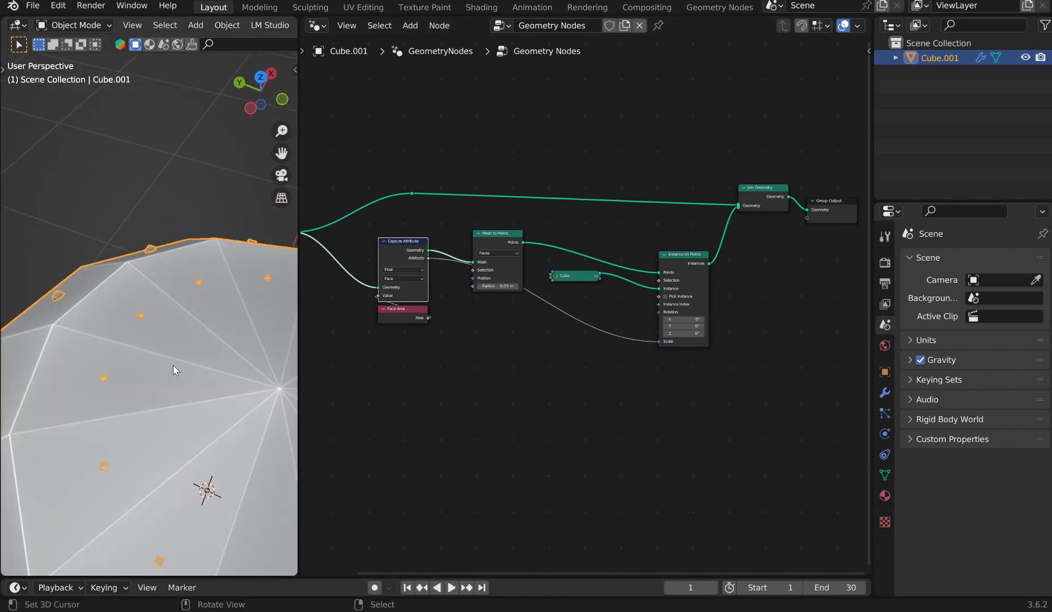
pyautogui.scroll(-4, 172, 364)
pyautogui.moveTo(172, 364); pyautogui.dragTo(181, 294, button='middle')
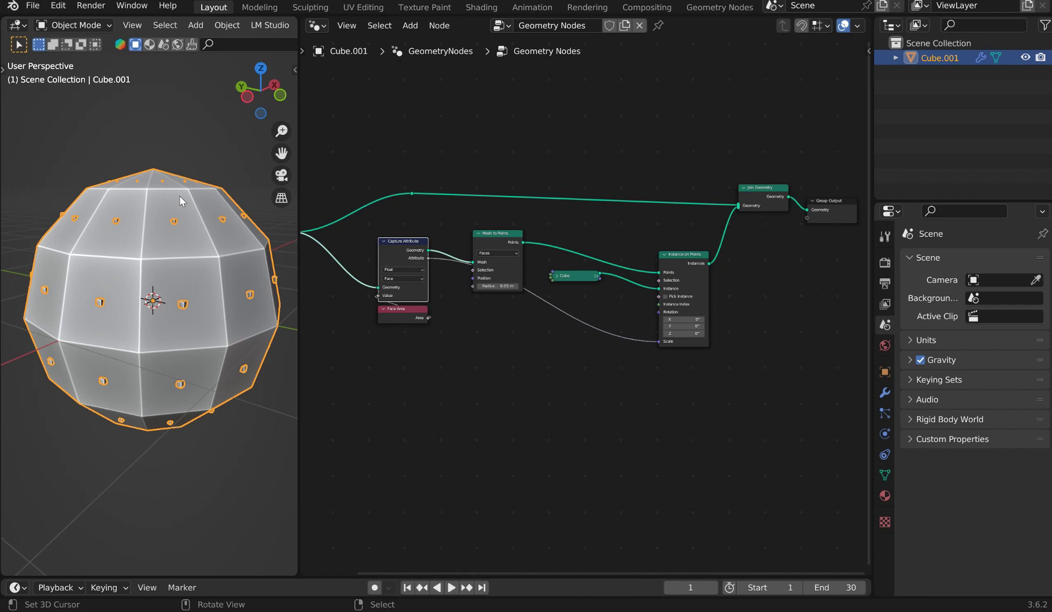
pyautogui.moveTo(183, 207); pyautogui.dragTo(185, 259, button='middle')
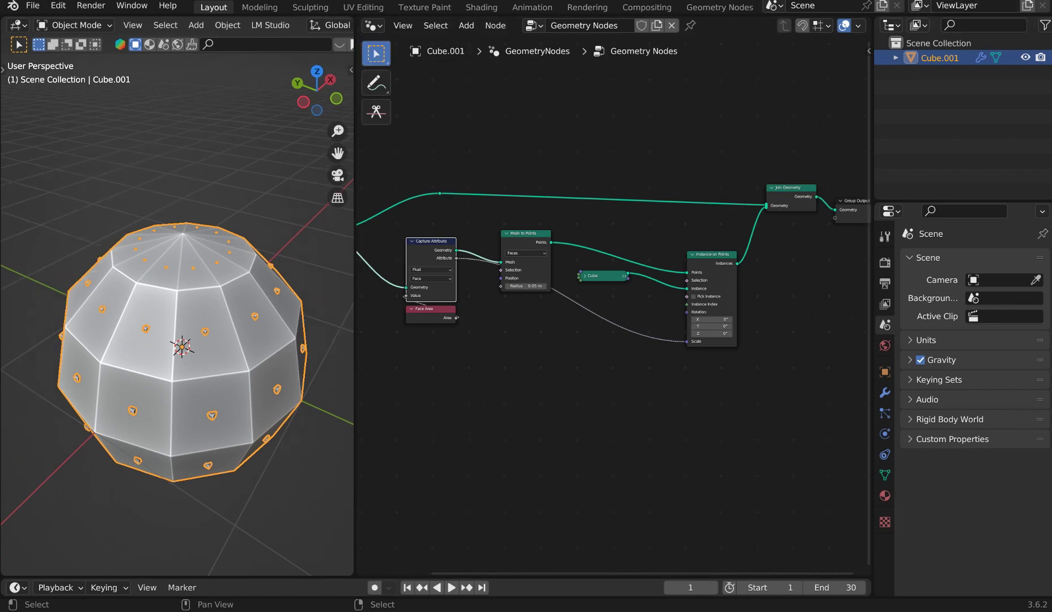
# Annotate the sphere in front view with outlines around the cubes on two adjoining faces above and below the equator.
pyautogui.click(103, 168)
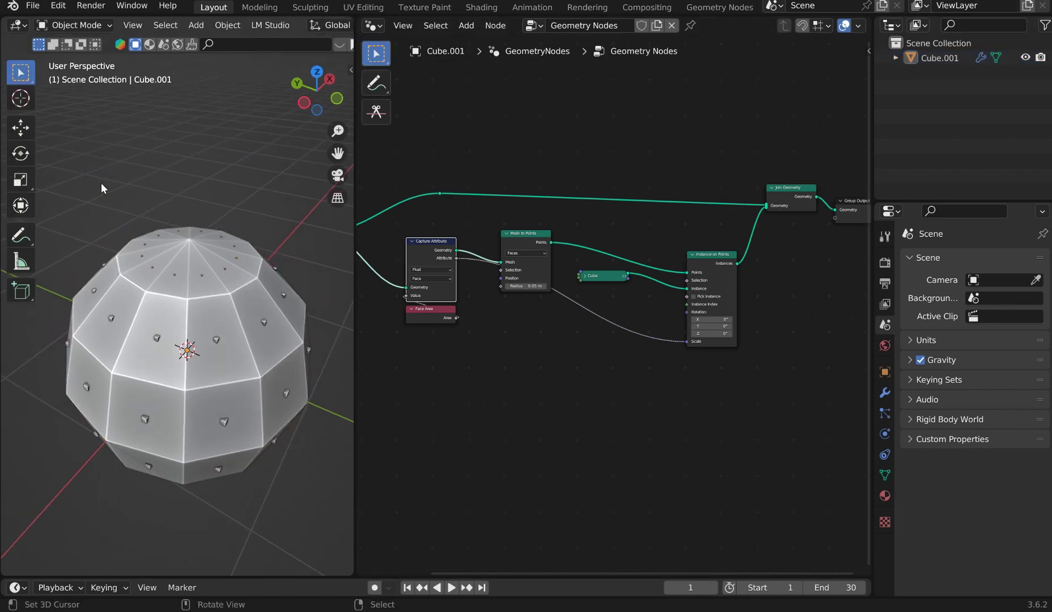
pyautogui.click(19, 232)
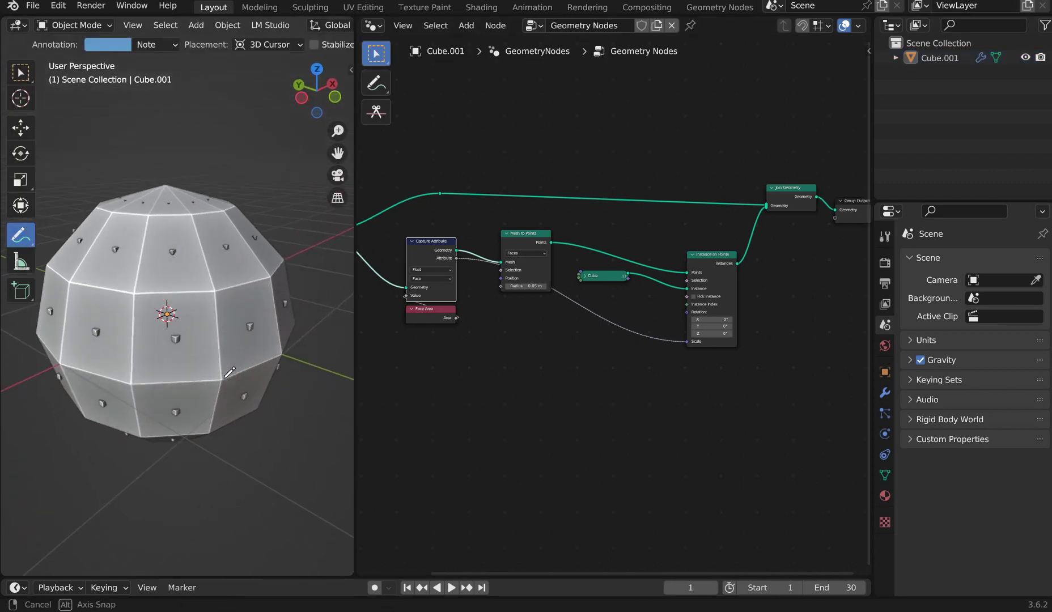
pyautogui.press('KP_1')
pyautogui.scroll(4, 268, 355)
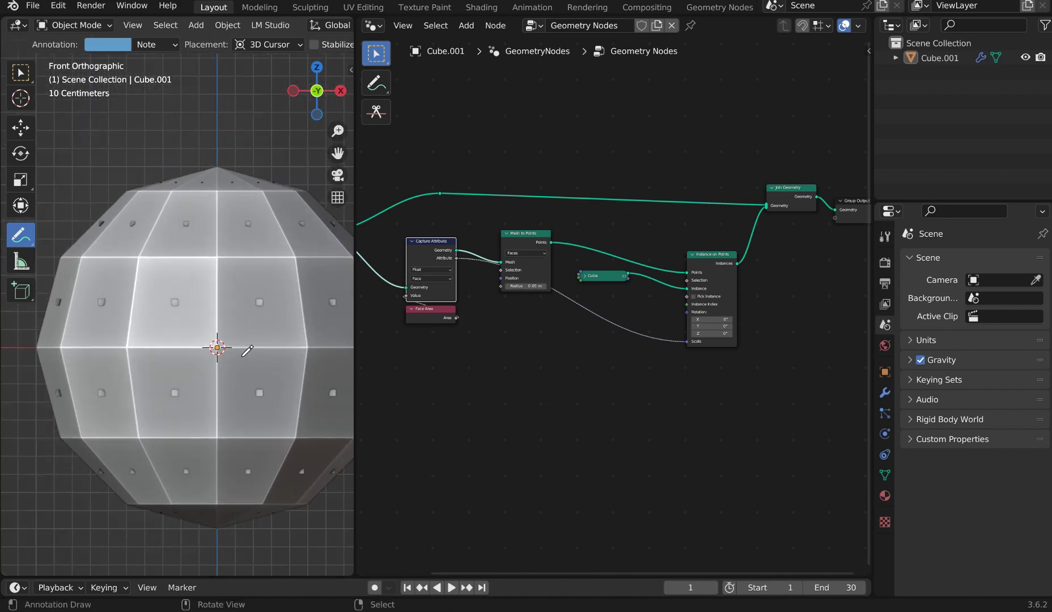
pyautogui.moveTo(151, 374); pyautogui.dragTo(165, 415)
pyautogui.moveTo(154, 282)
pyautogui.mouseDown()
pyautogui.moveTo(155, 309)
pyautogui.moveTo(210, 287)
pyautogui.mouseUp()
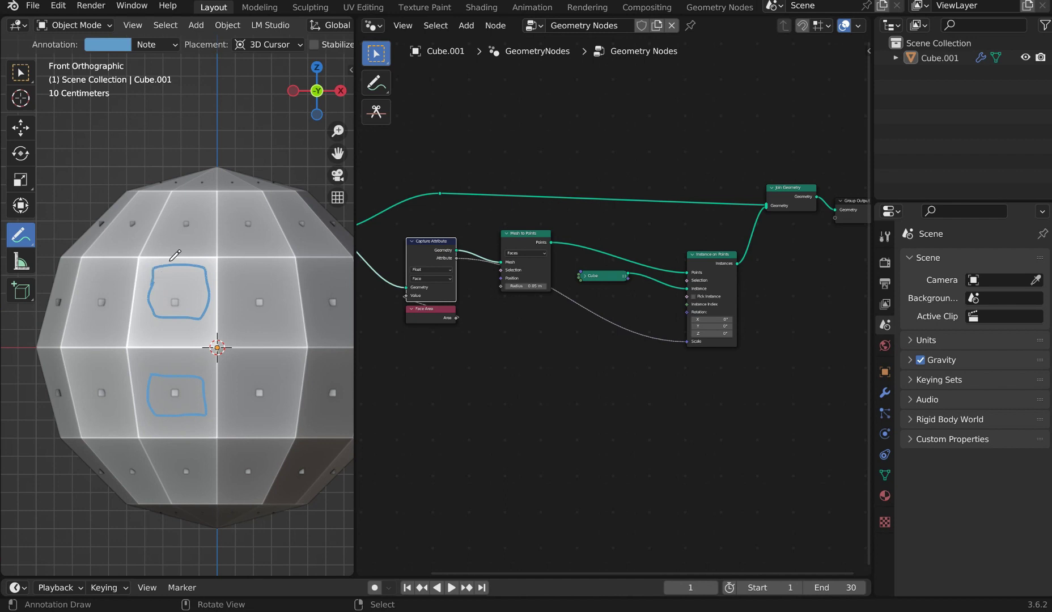
# Annotate smaller outlines on the sphere's narrower faces toward the top pole and in the lower row, in front view.
pyautogui.moveTo(191, 241); pyautogui.dragTo(211, 256, button='middle')
pyautogui.scroll(-3, 194, 265)
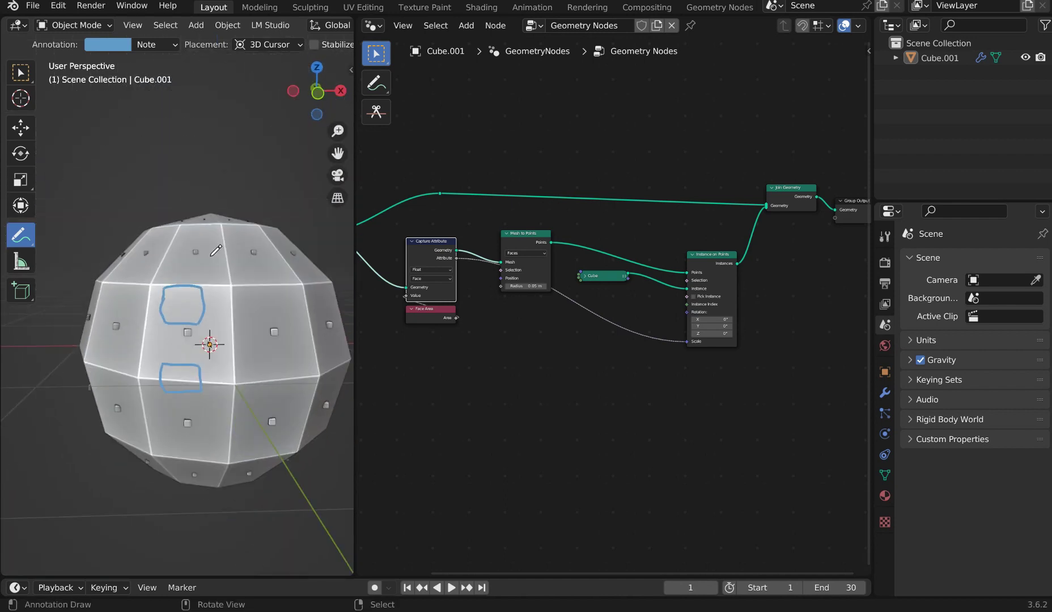
pyautogui.press('KP_1')
pyautogui.moveTo(180, 253); pyautogui.dragTo(190, 265)
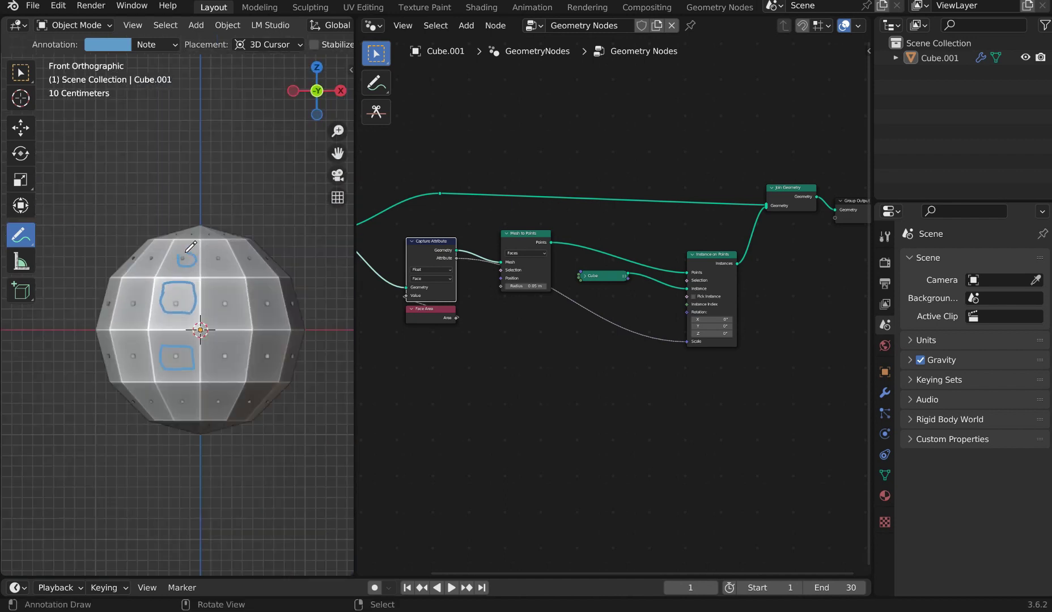
pyautogui.scroll(3, 215, 241)
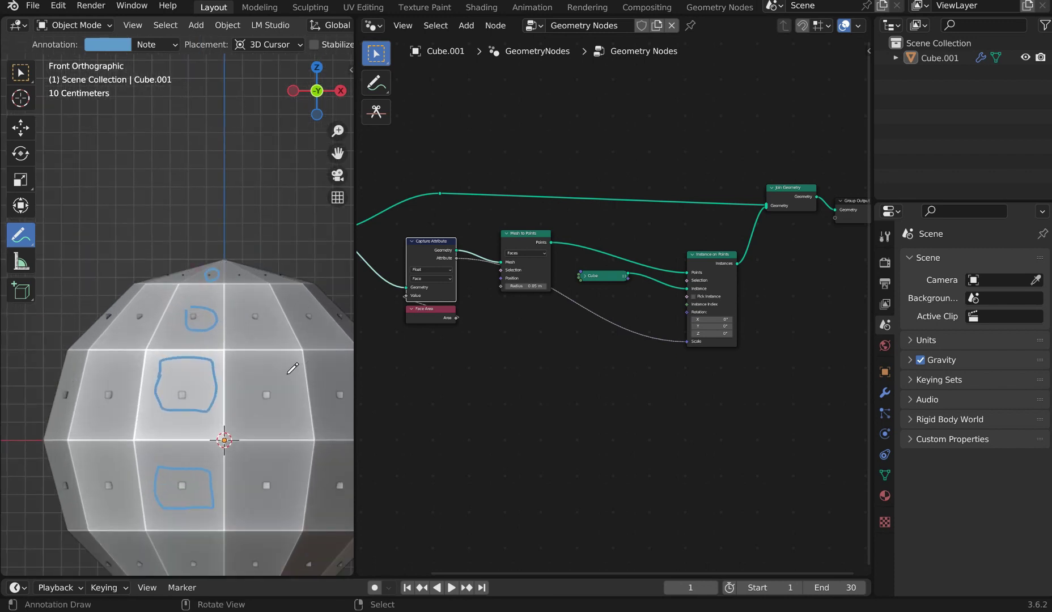
pyautogui.scroll(-2, 197, 370)
pyautogui.moveTo(182, 478); pyautogui.dragTo(210, 488)
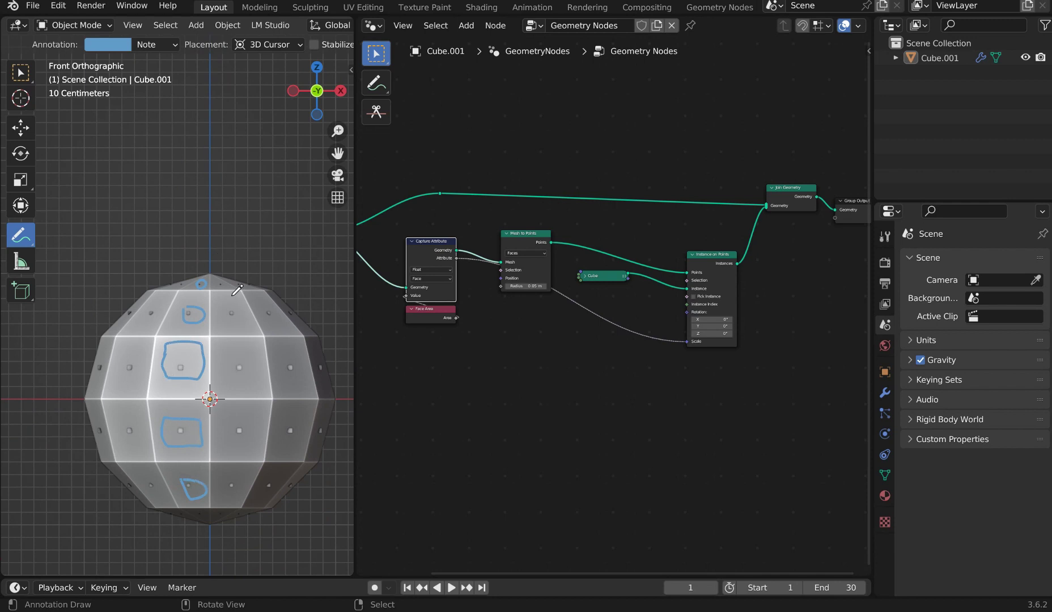
# Remove the annotation layer and return the 3D viewport to a selection tool with its tool strip hidden.
pyautogui.press('q')
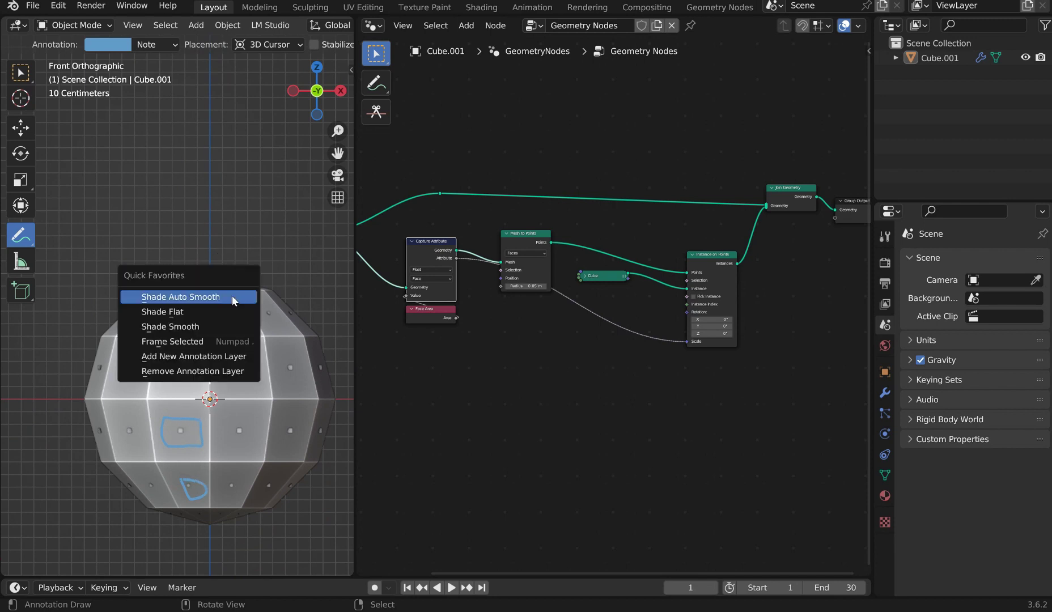
pyautogui.click(164, 371)
pyautogui.moveTo(255, 298); pyautogui.dragTo(204, 250, button='middle')
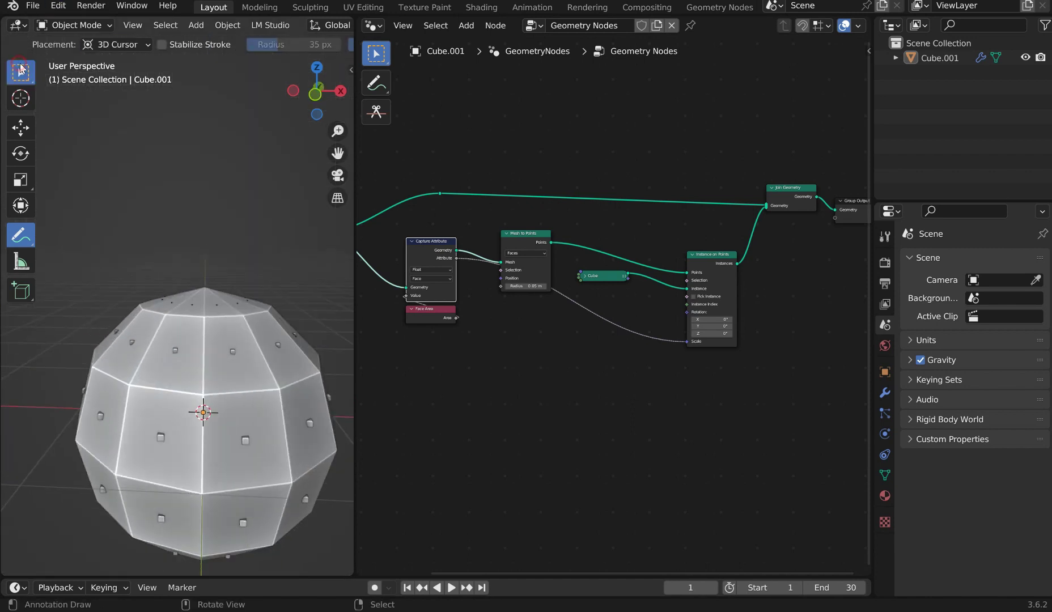
pyautogui.click(17, 82)
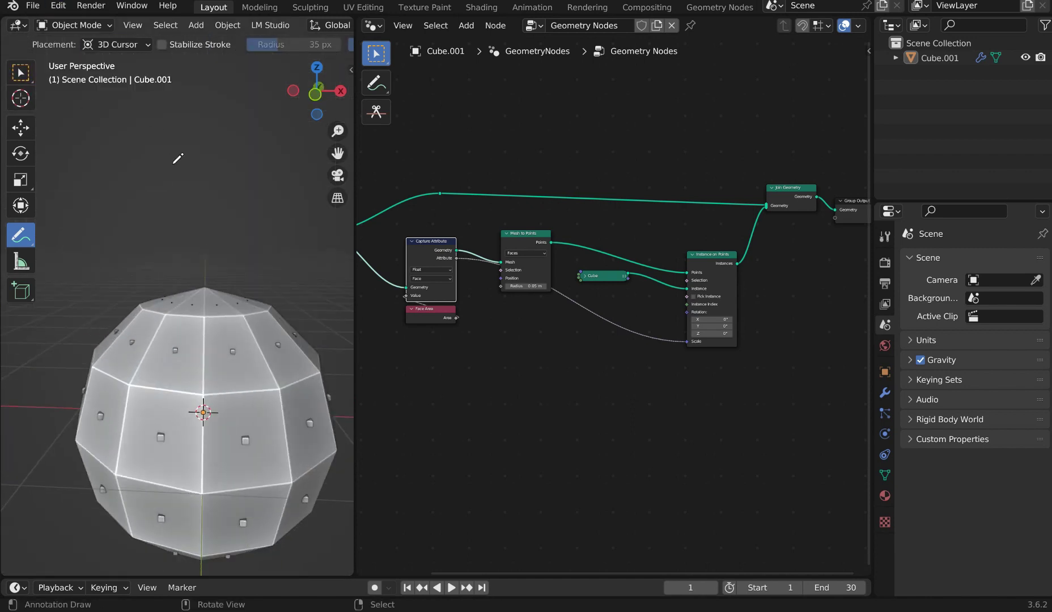
pyautogui.moveTo(31, 76); pyautogui.dragTo(72, 88)
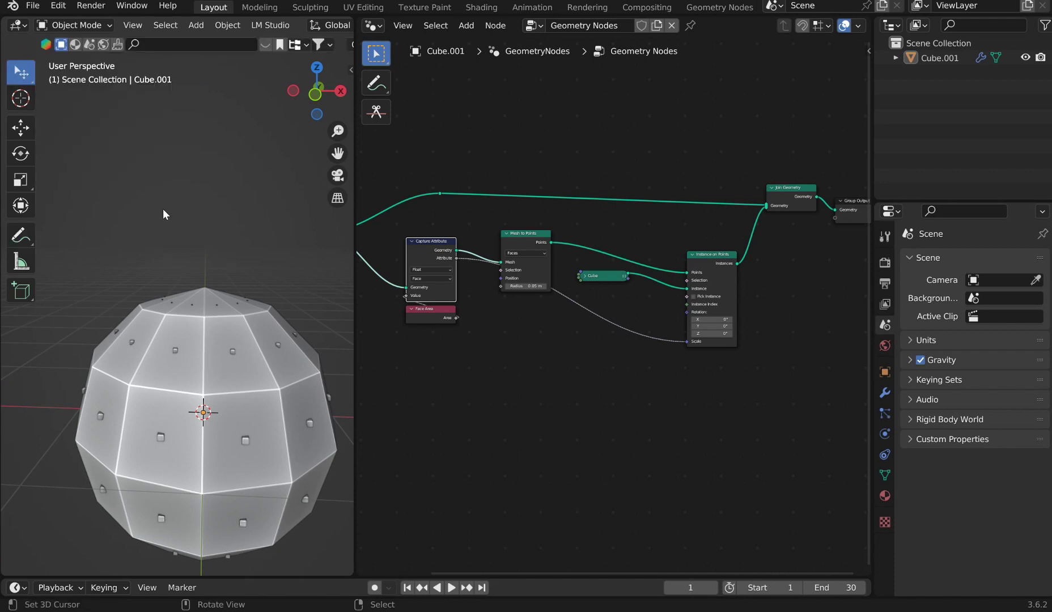
pyautogui.press('t')
# Add a Square Root math node fed by Capture Attribute's Attribute output and place it below Mesh to Points.
pyautogui.scroll(1, 710, 318)
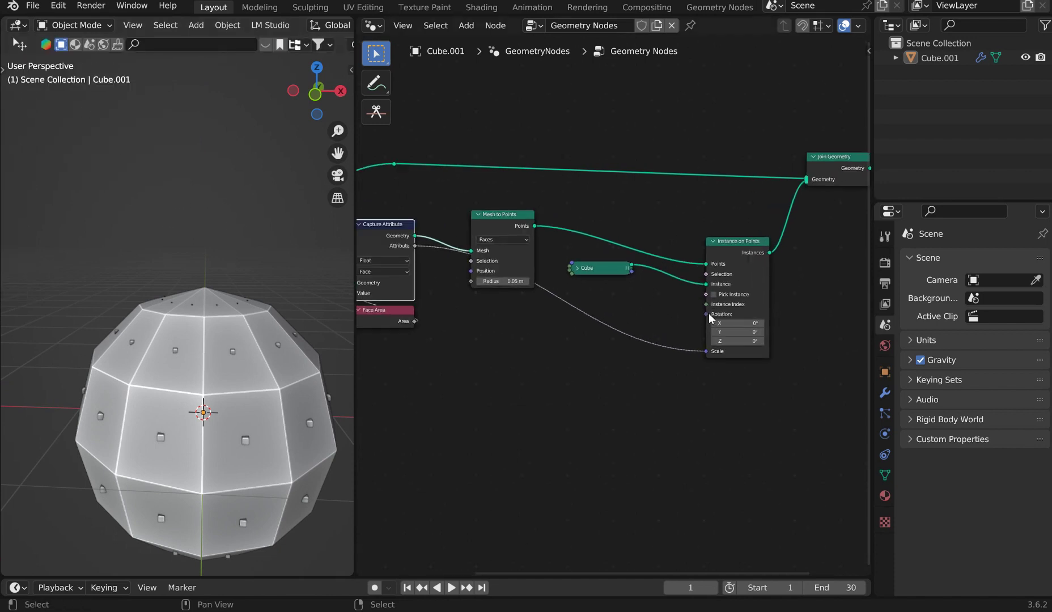
pyautogui.moveTo(565, 305); pyautogui.dragTo(629, 283, button='middle')
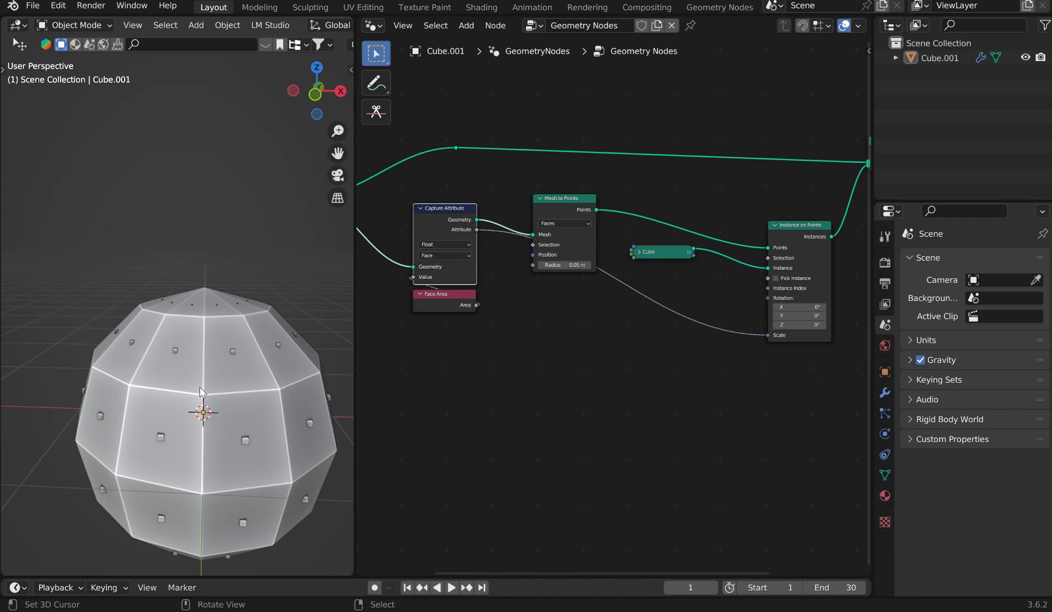
pyautogui.moveTo(412, 219); pyautogui.dragTo(544, 218, button='middle')
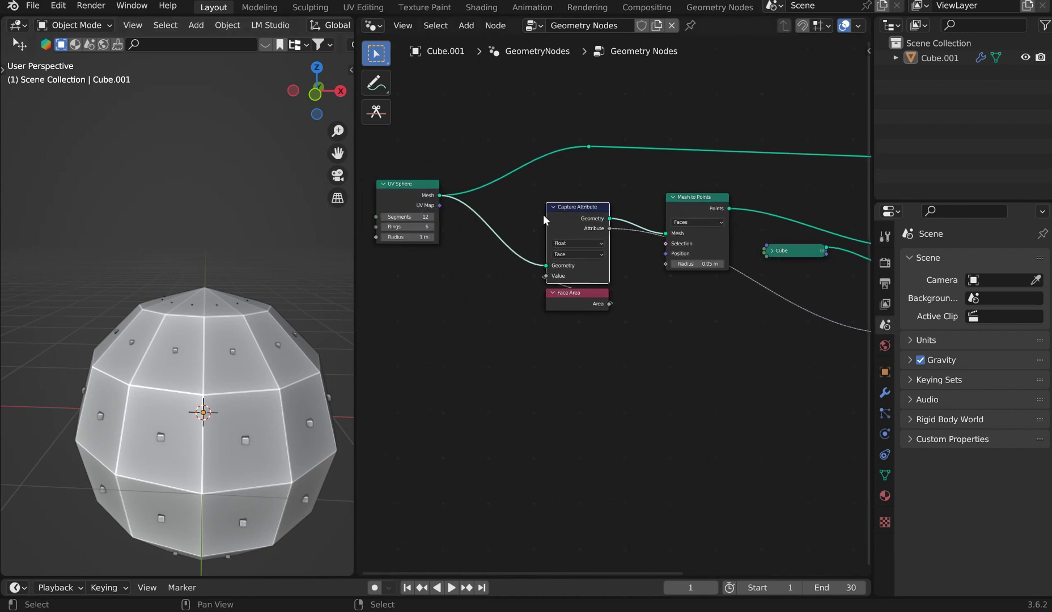
pyautogui.moveTo(647, 250); pyautogui.dragTo(532, 239, button='middle')
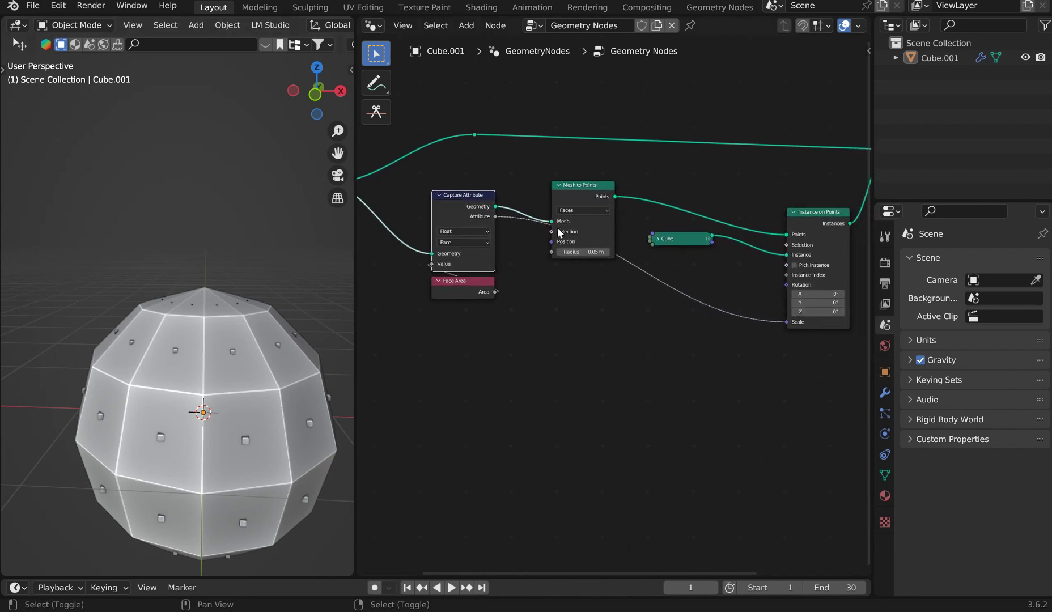
pyautogui.moveTo(495, 217); pyautogui.dragTo(558, 306)
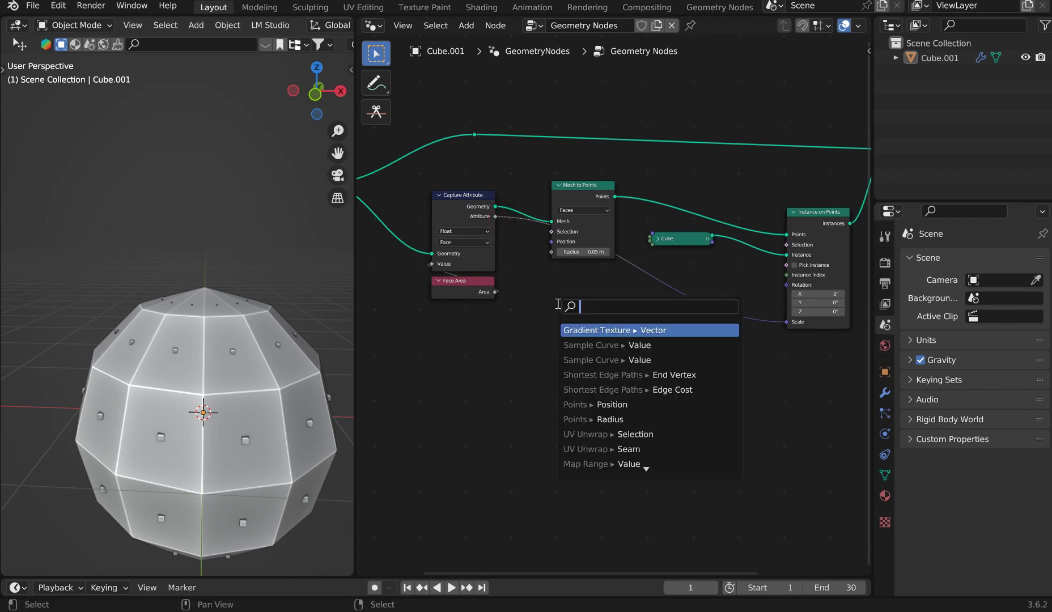
pyautogui.write('sq')
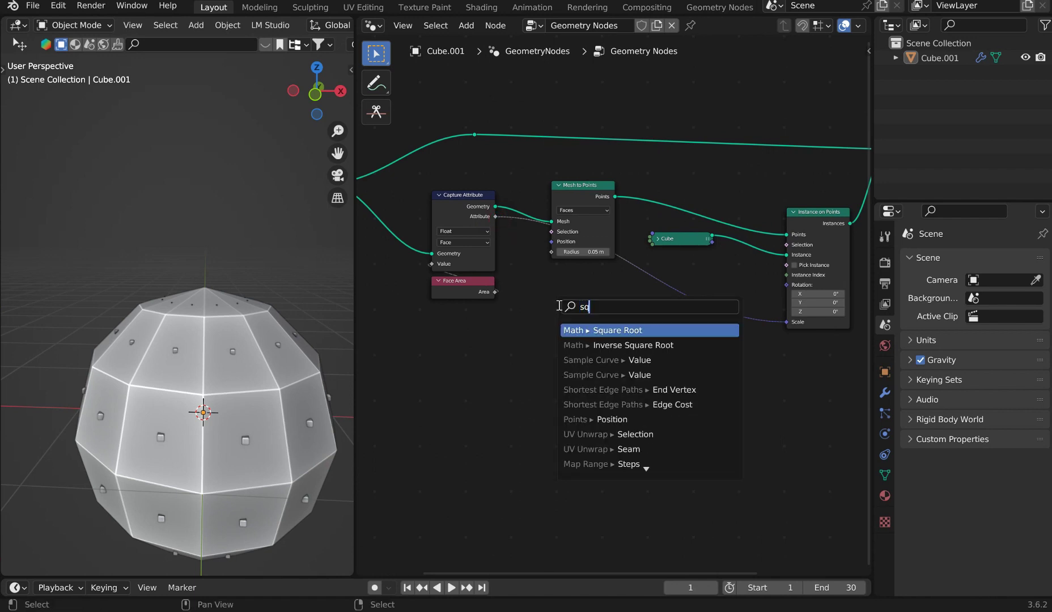
pyautogui.write('ua')
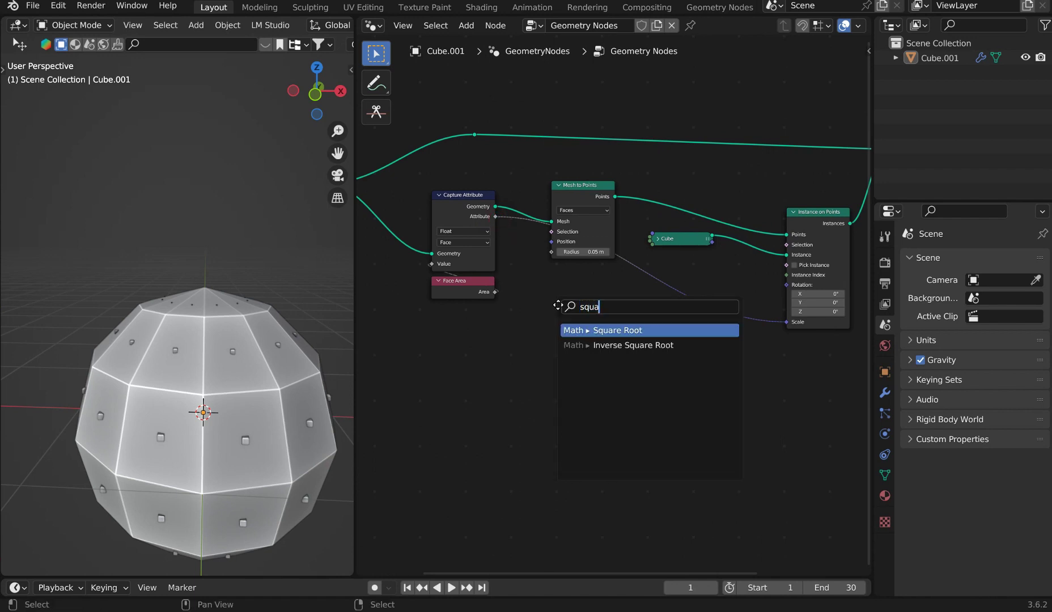
pyautogui.press('Return')
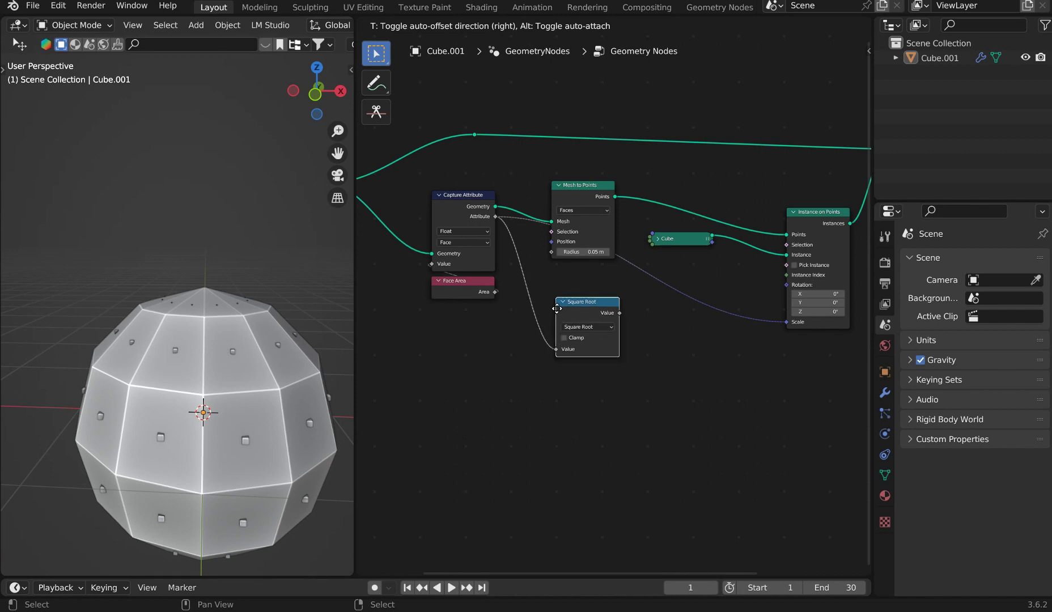
pyautogui.click(554, 309)
# Connect the Square Root node's Value output to the Scale input of Instance on Points.
pyautogui.scroll(4, 623, 309)
pyautogui.moveTo(766, 318); pyautogui.dragTo(660, 315, button='middle')
pyautogui.moveTo(487, 304); pyautogui.dragTo(740, 320)
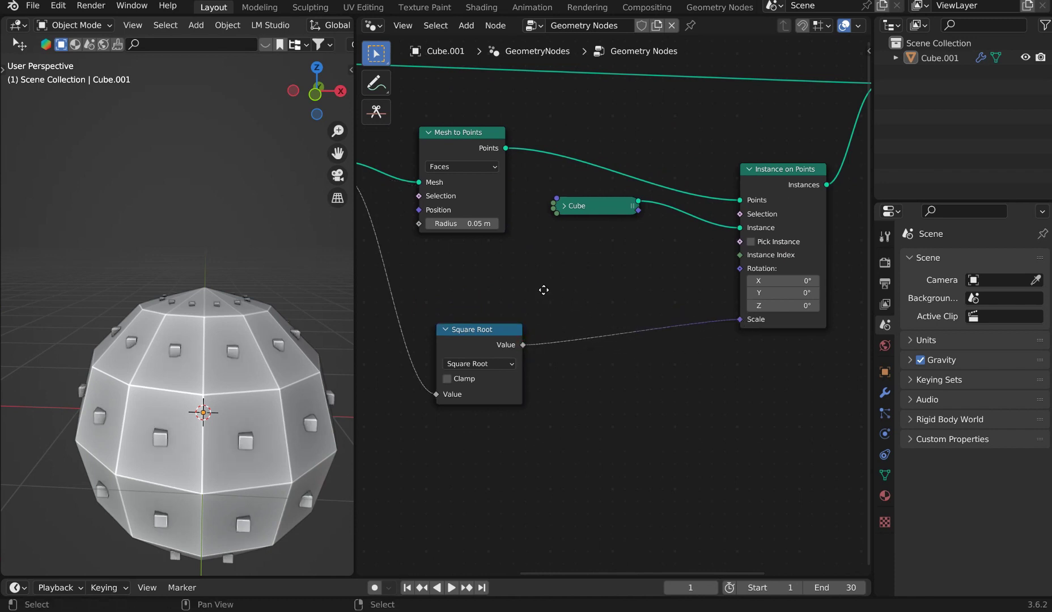
# Tidy the node layout by moving Mesh to Points closer to Capture Attribute and Cube closer to Instance on Points.
pyautogui.moveTo(559, 274); pyautogui.dragTo(612, 282, button='middle')
pyautogui.moveTo(384, 164); pyautogui.dragTo(454, 177)
pyautogui.moveTo(577, 143); pyautogui.dragTo(544, 139)
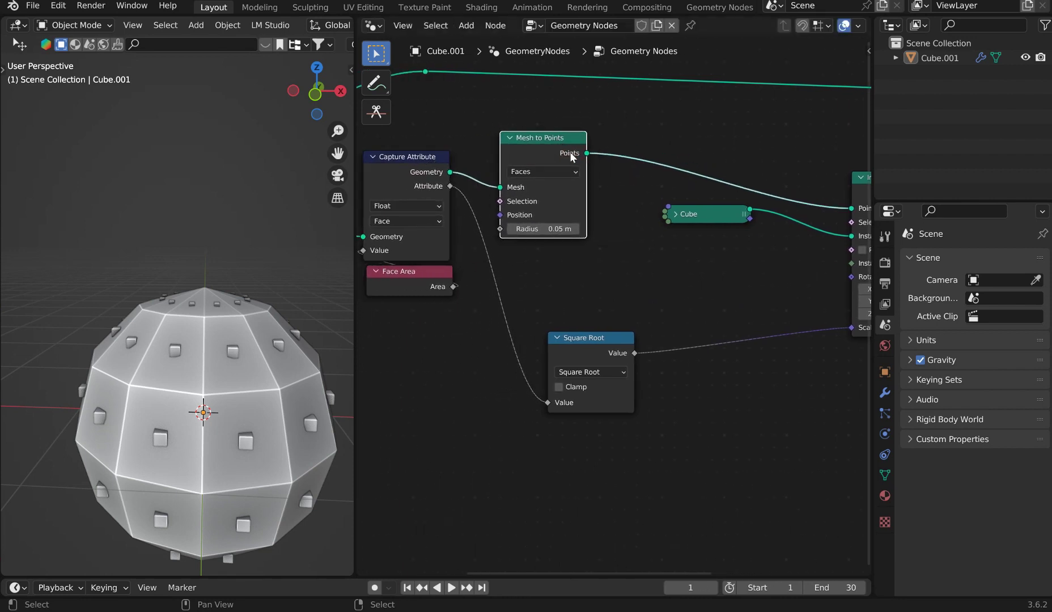
pyautogui.moveTo(739, 203); pyautogui.dragTo(663, 182, button='middle')
pyautogui.click(599, 193)
pyautogui.moveTo(619, 192); pyautogui.dragTo(702, 233)
pyautogui.click(584, 177)
# Inspect the cubes near the sphere's pole, then duplicate the Square Root node onto the link into Instance on Points' Scale input.
pyautogui.keyDown('shift'); pyautogui.moveTo(226, 360); pyautogui.dragTo(230, 294, button='middle'); pyautogui.keyUp('shift')
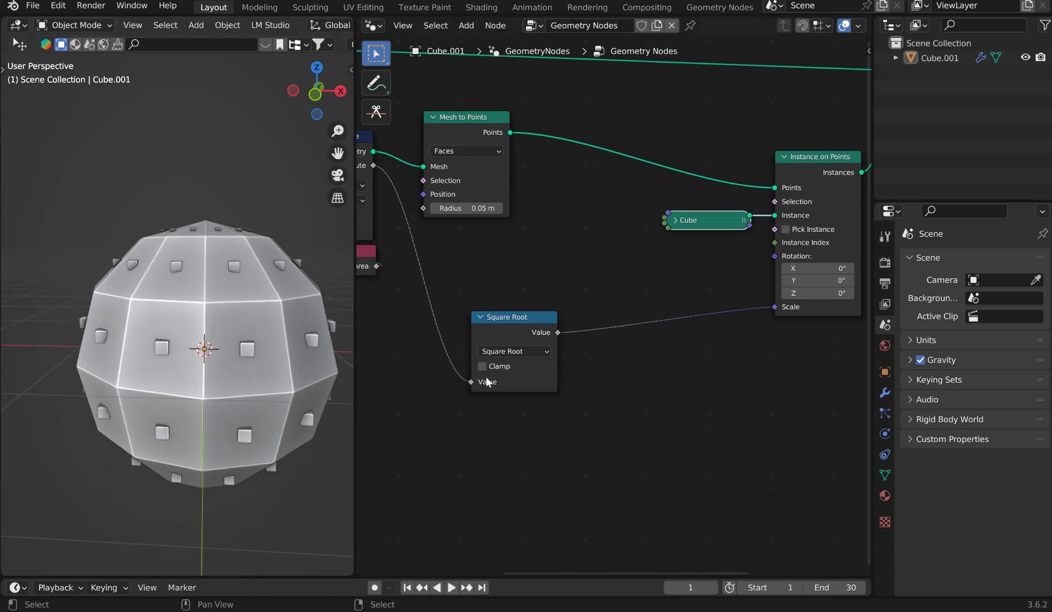
pyautogui.moveTo(274, 338); pyautogui.dragTo(260, 397, button='middle')
pyautogui.scroll(3, 255, 378)
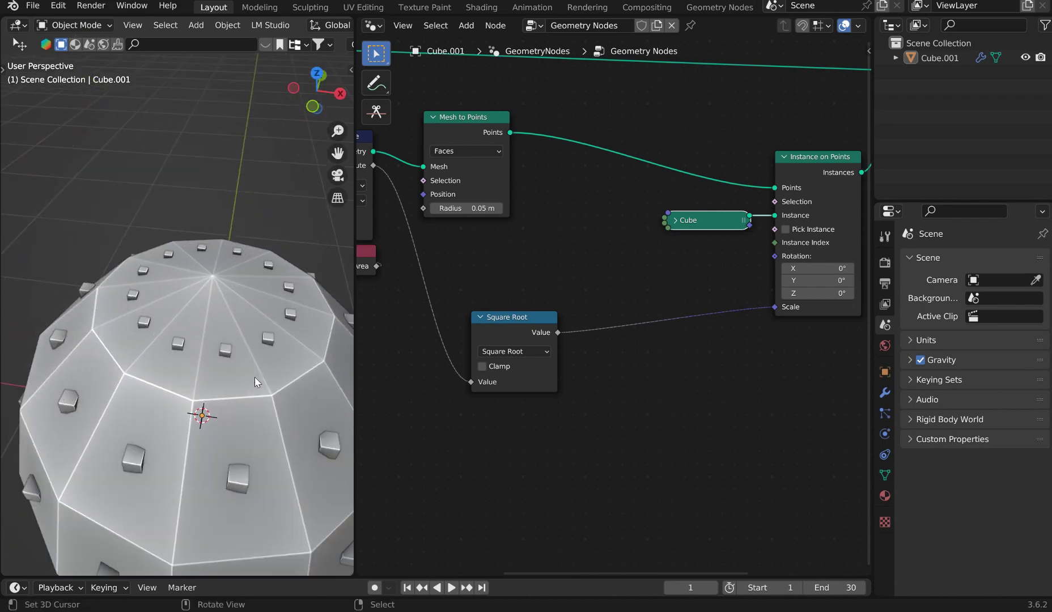
pyautogui.scroll(2, 251, 372)
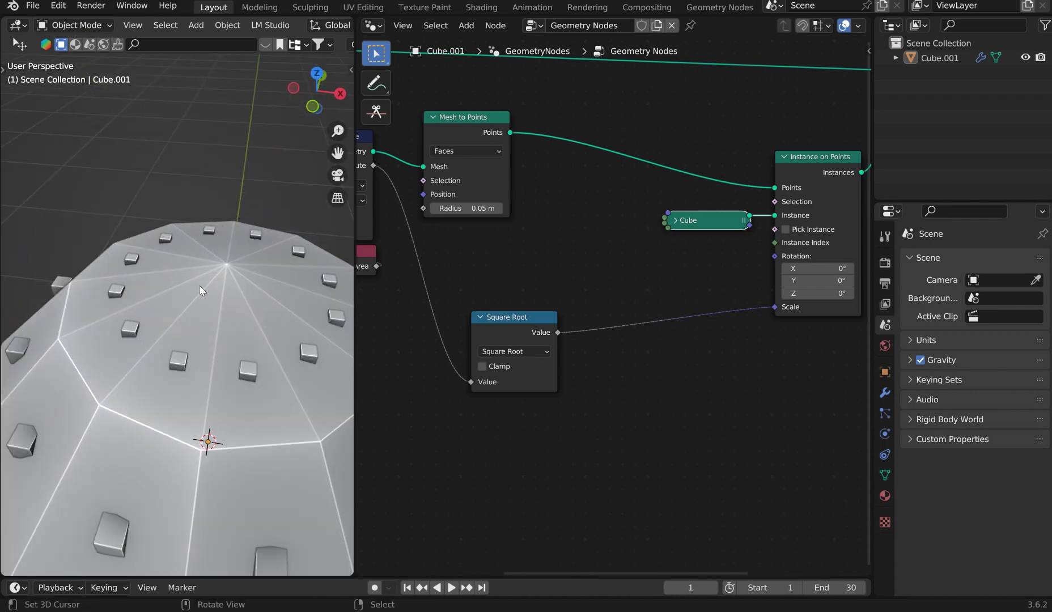
pyautogui.click(507, 322)
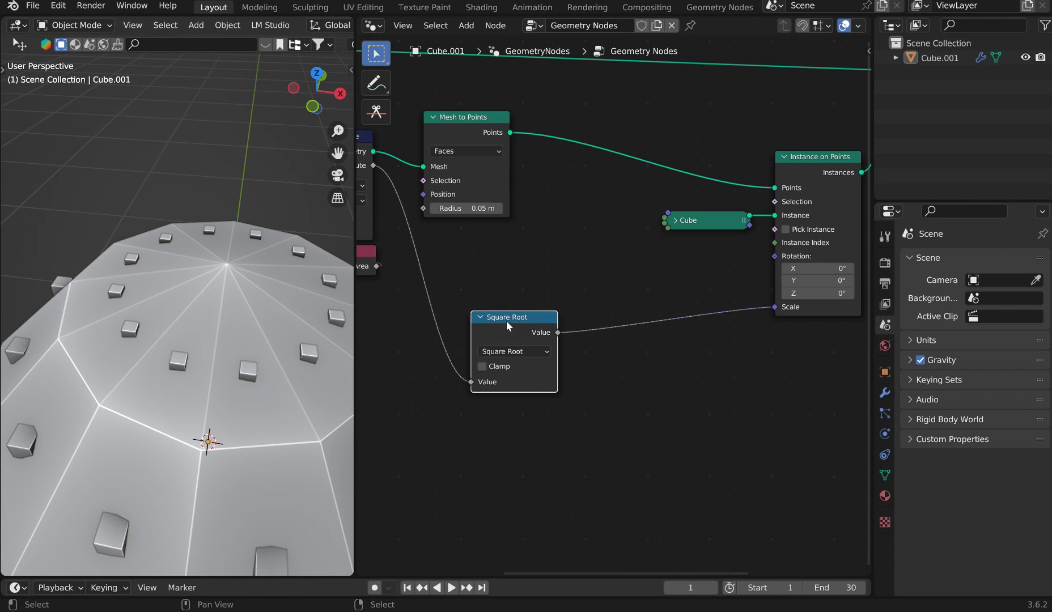
pyautogui.hotkey('shift', 'd')
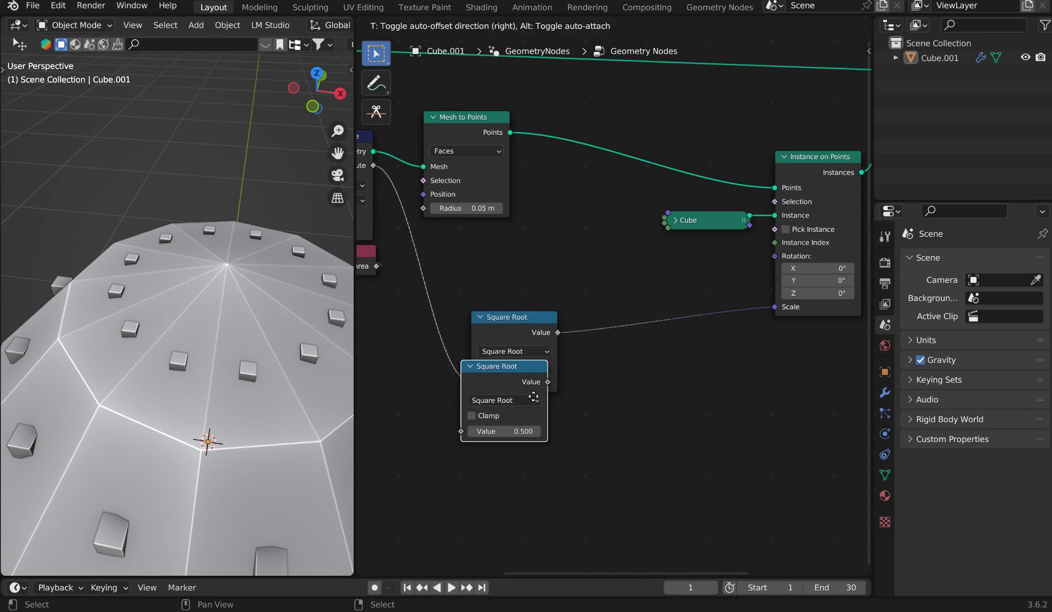
pyautogui.click(643, 323)
# Change the duplicated math node to Multiply with a factor of 1.850 and view the whole sphere.
pyautogui.click(661, 351)
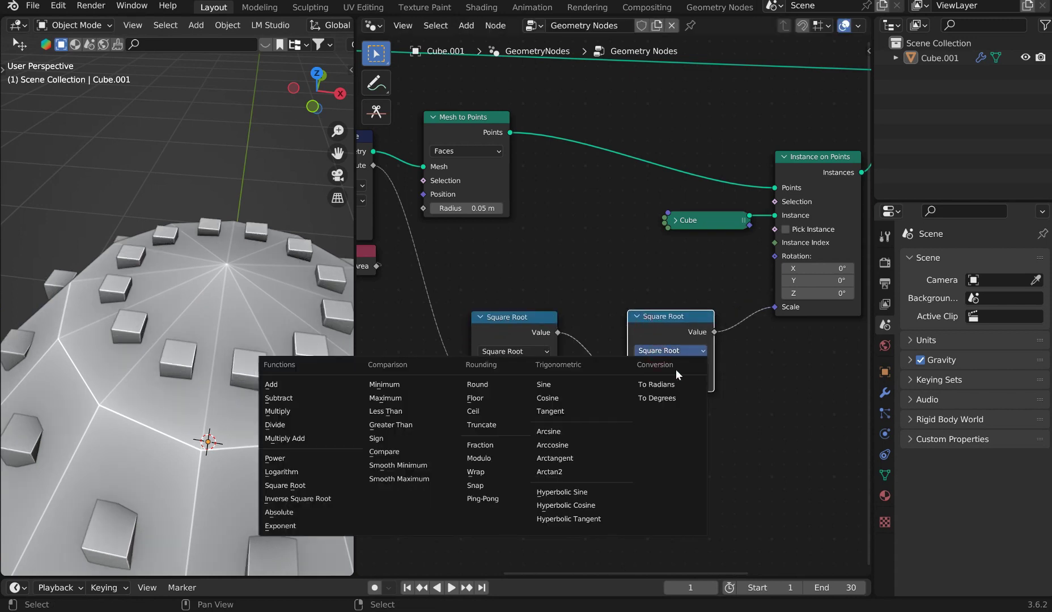
pyautogui.click(294, 412)
pyautogui.moveTo(672, 394); pyautogui.dragTo(709, 394)
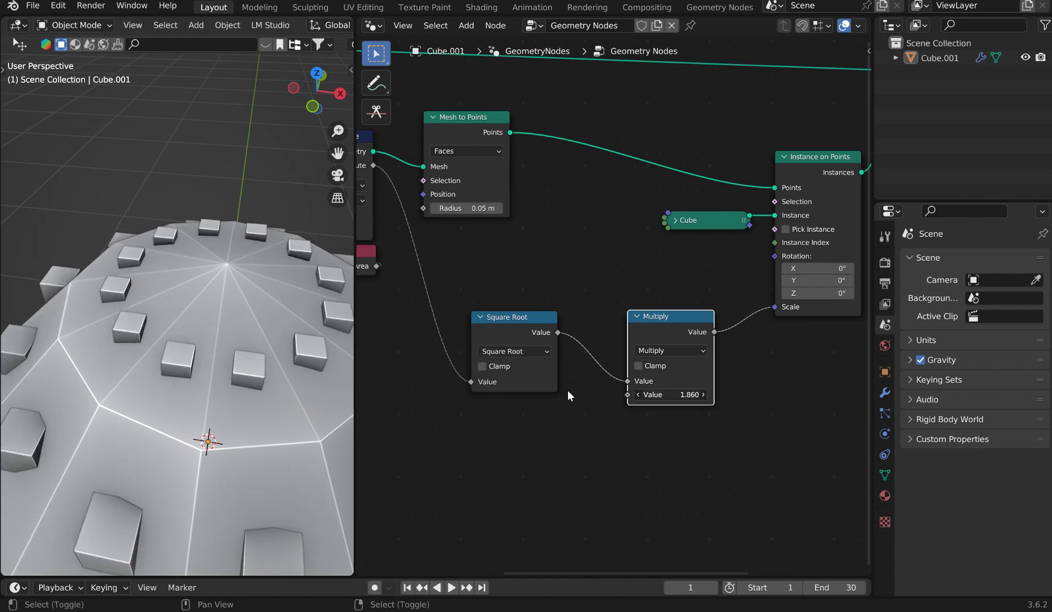
pyautogui.moveTo(272, 363); pyautogui.dragTo(261, 226, button='middle')
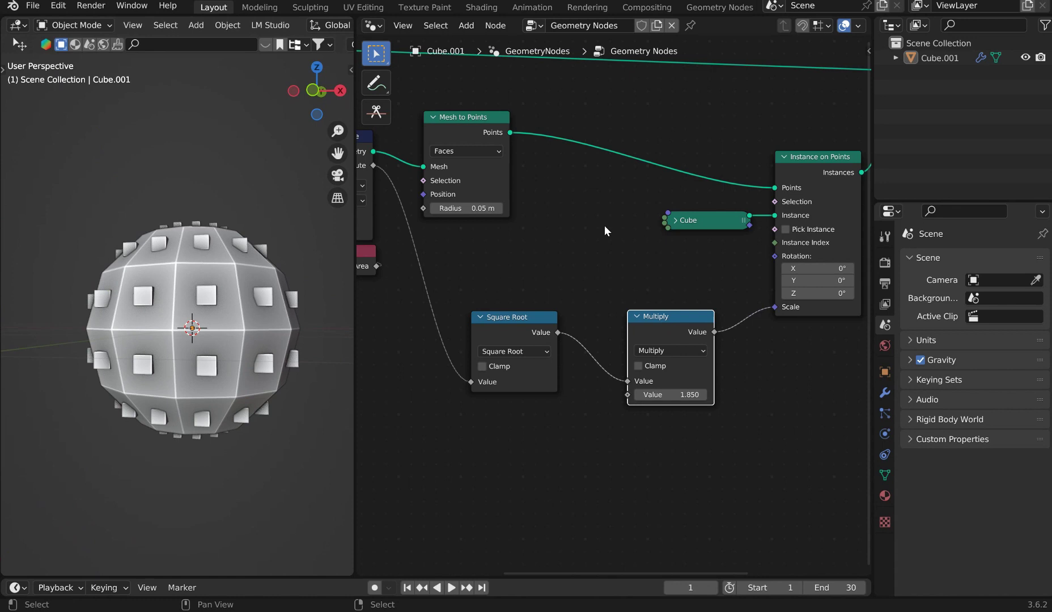
# Move the Square Root and Multiply nodes lower to free space beneath Mesh to Points and Cube.
pyautogui.scroll(-1, 612, 238)
pyautogui.moveTo(521, 317); pyautogui.dragTo(479, 408)
pyautogui.moveTo(673, 323); pyautogui.dragTo(649, 422)
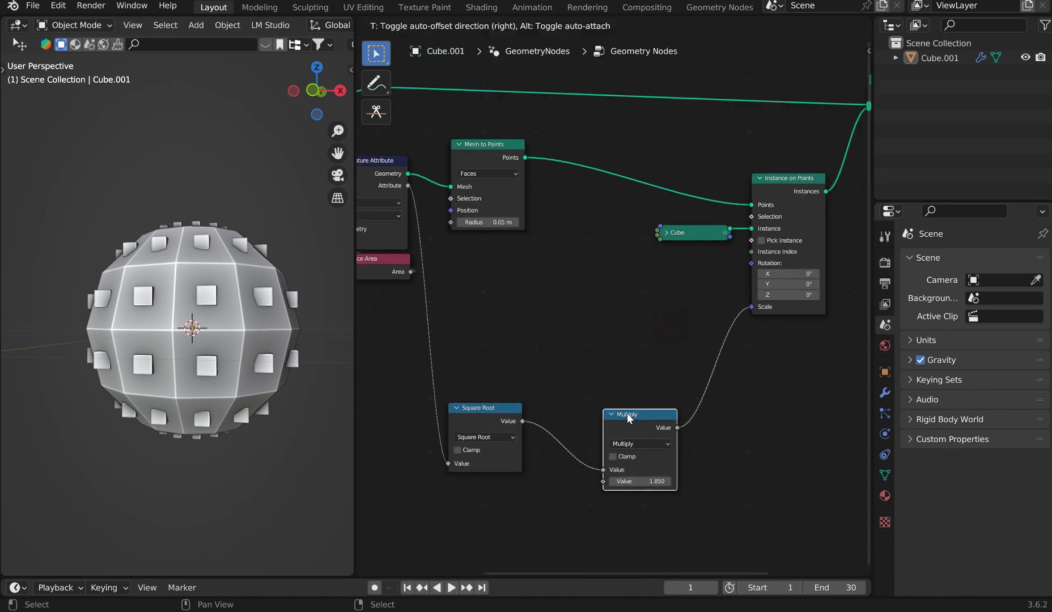
pyautogui.moveTo(518, 408); pyautogui.dragTo(515, 429)
# Add an Align Euler to Vector node feeding Instance on Points' Rotation input and place it just above Multiply.
pyautogui.moveTo(750, 263); pyautogui.dragTo(618, 308)
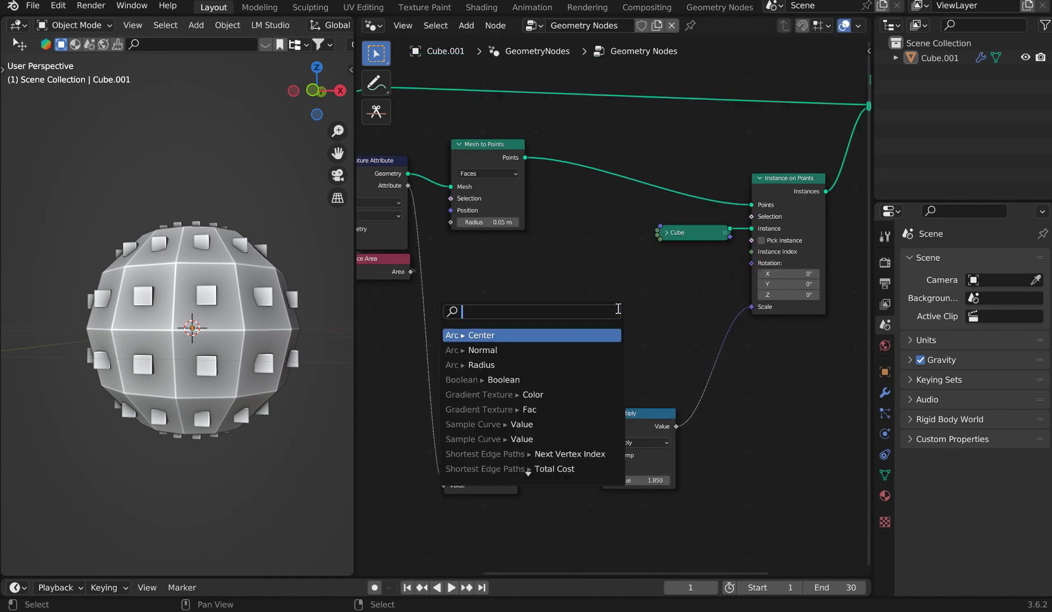
pyautogui.write('alighn')
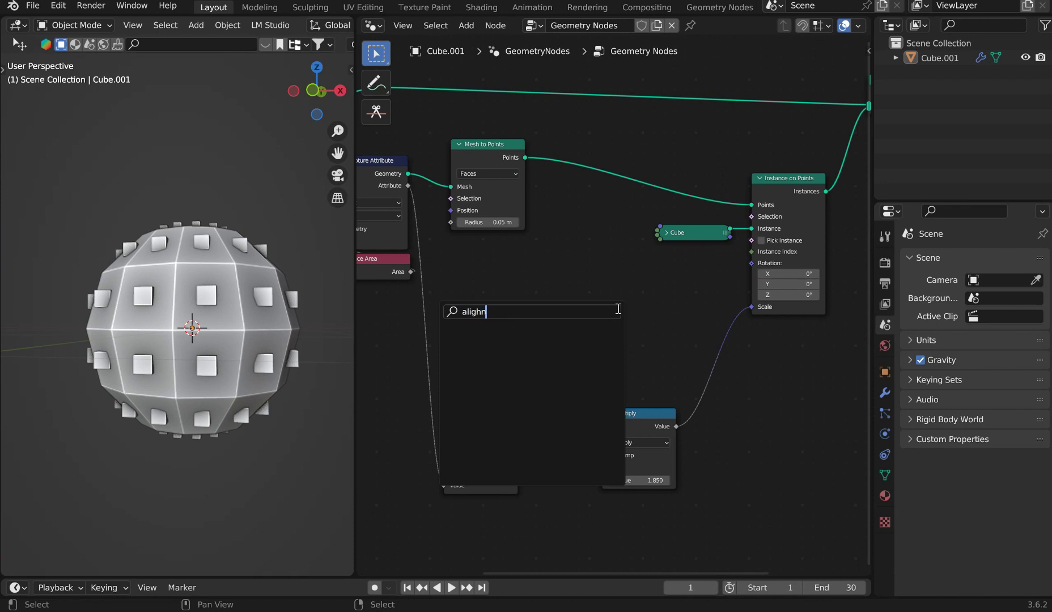
pyautogui.press('BackSpace')
pyautogui.press('BackSpace')
pyautogui.press('BackSpace')
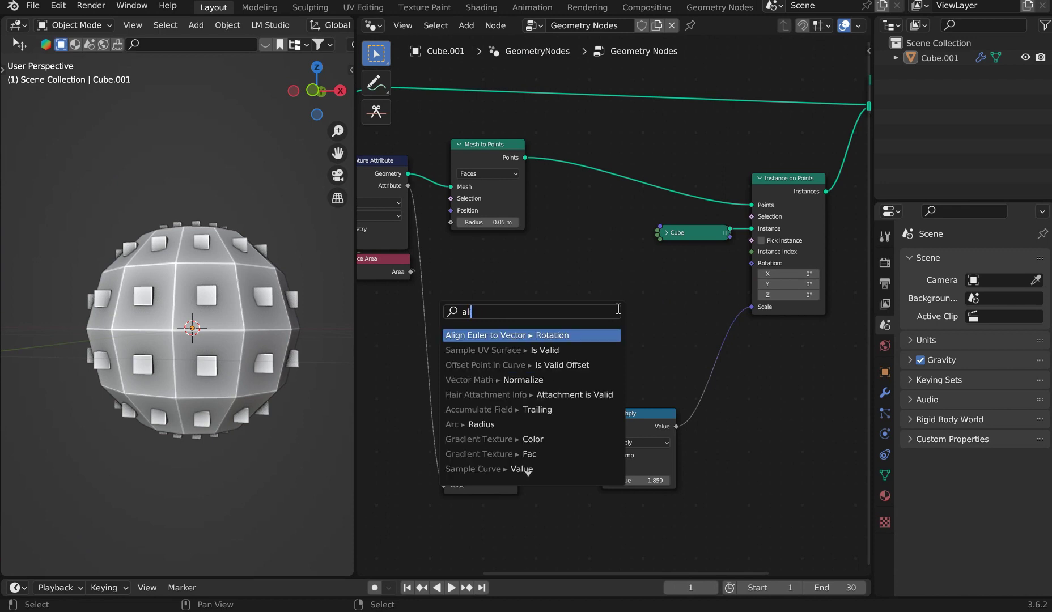
pyautogui.press('BackSpace')
pyautogui.press('BackSpace')
pyautogui.press('BackSpace')
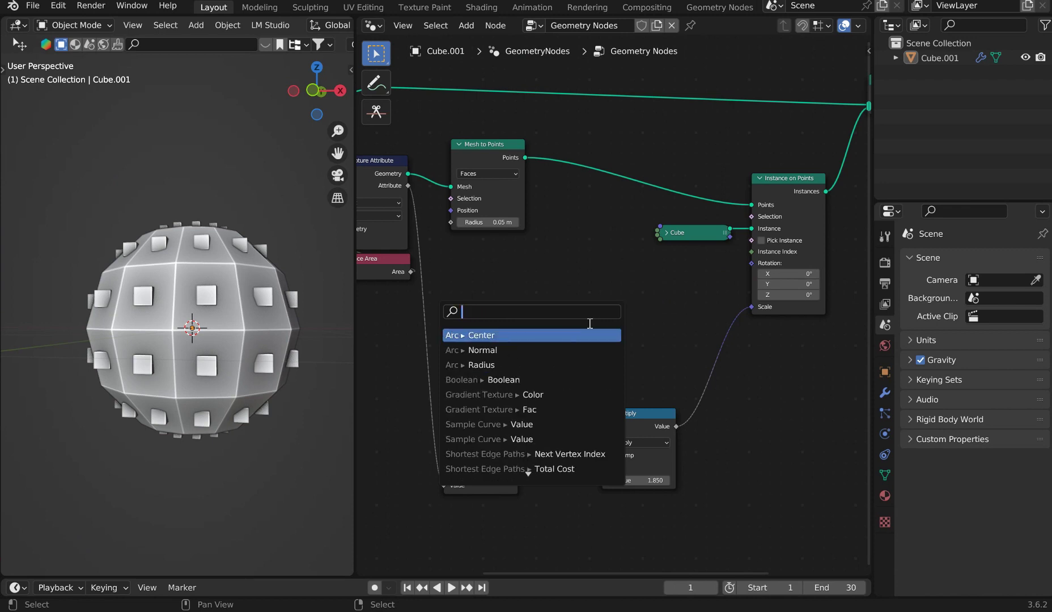
pyautogui.write('align e')
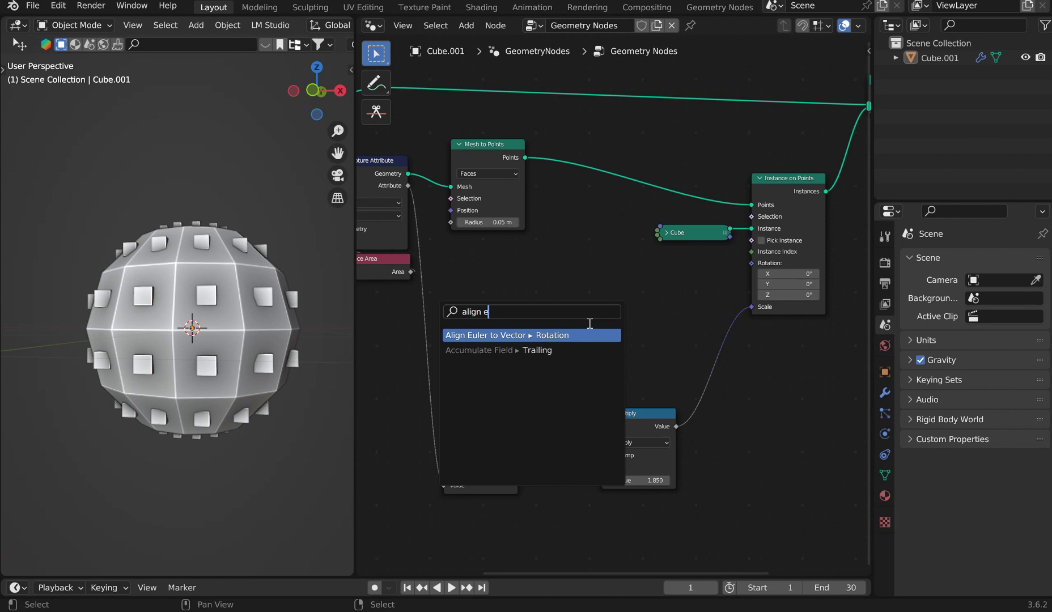
pyautogui.click(556, 335)
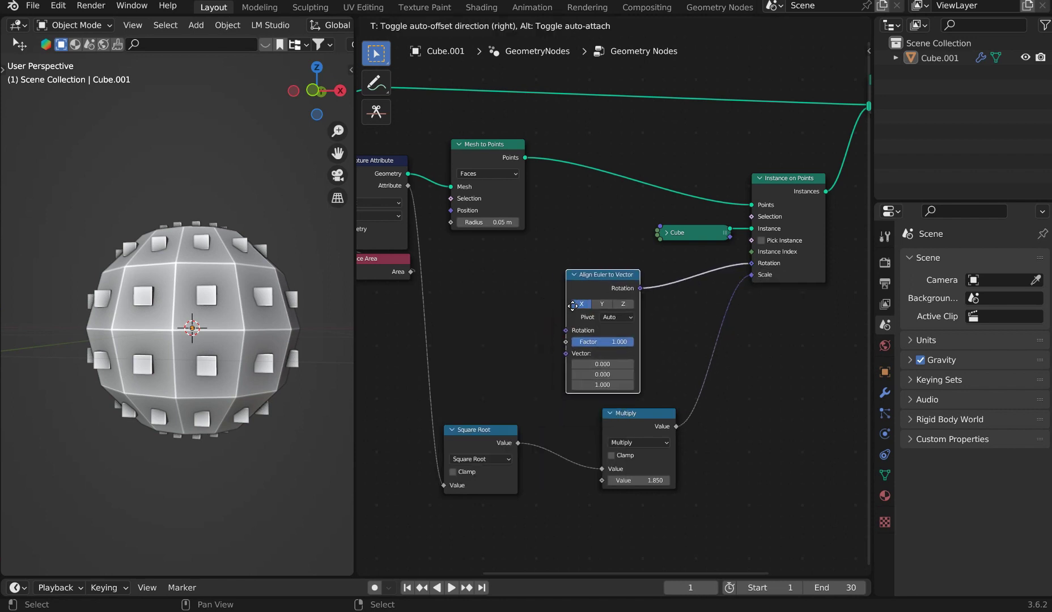
pyautogui.click(605, 306)
pyautogui.moveTo(611, 276); pyautogui.dragTo(659, 285)
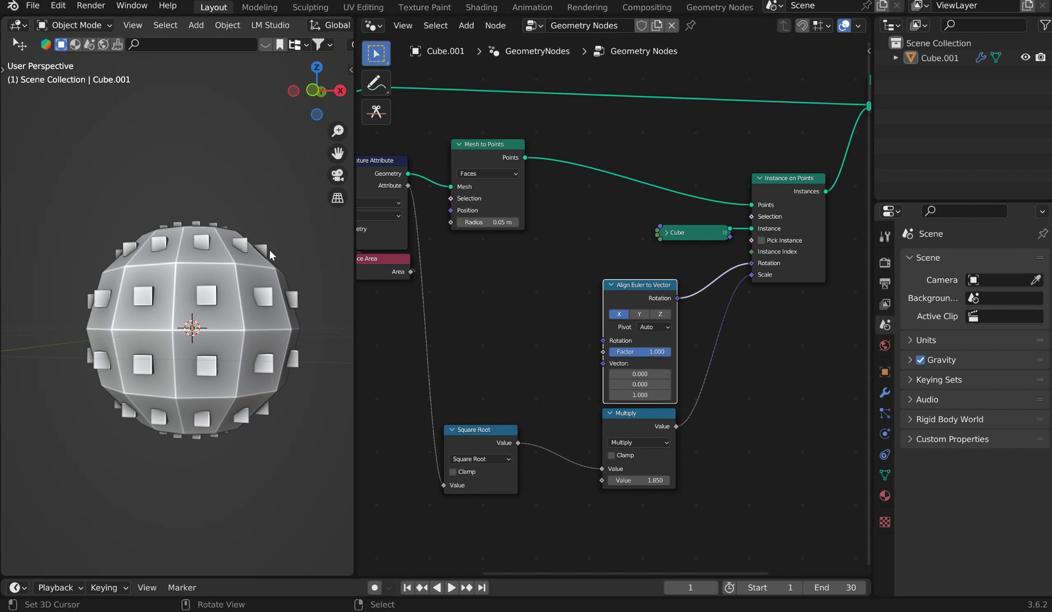
# Move UV Sphere away from Capture Attribute and insert a duplicate Capture Attribute on the link between them.
pyautogui.moveTo(270, 249); pyautogui.dragTo(256, 303, button='middle')
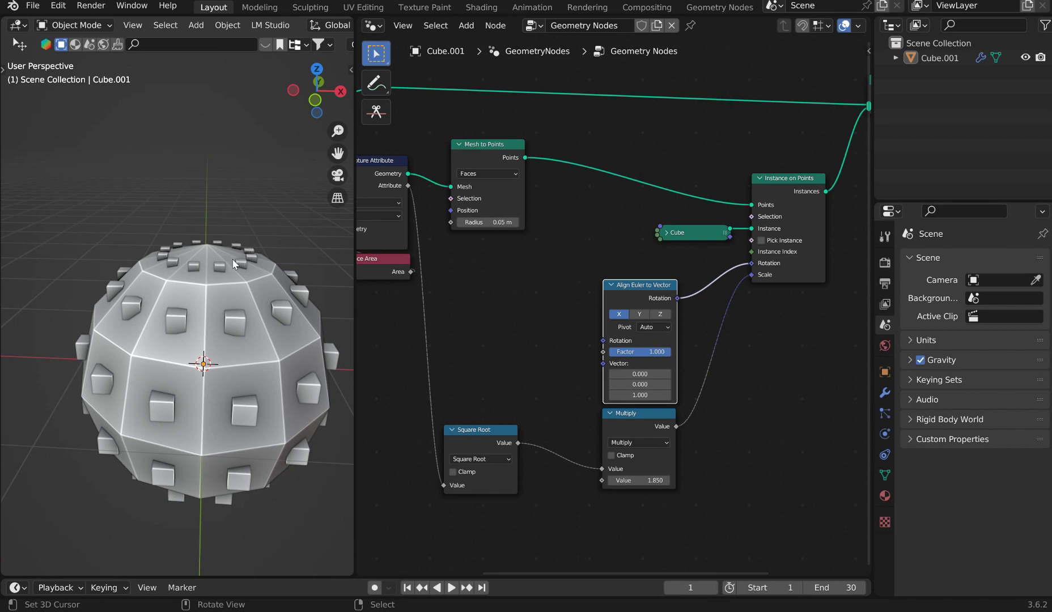
pyautogui.moveTo(244, 249); pyautogui.dragTo(238, 269, button='middle')
pyautogui.scroll(-1, 444, 195)
pyautogui.moveTo(443, 195); pyautogui.dragTo(638, 229, button='middle')
pyautogui.moveTo(425, 198); pyautogui.dragTo(373, 189)
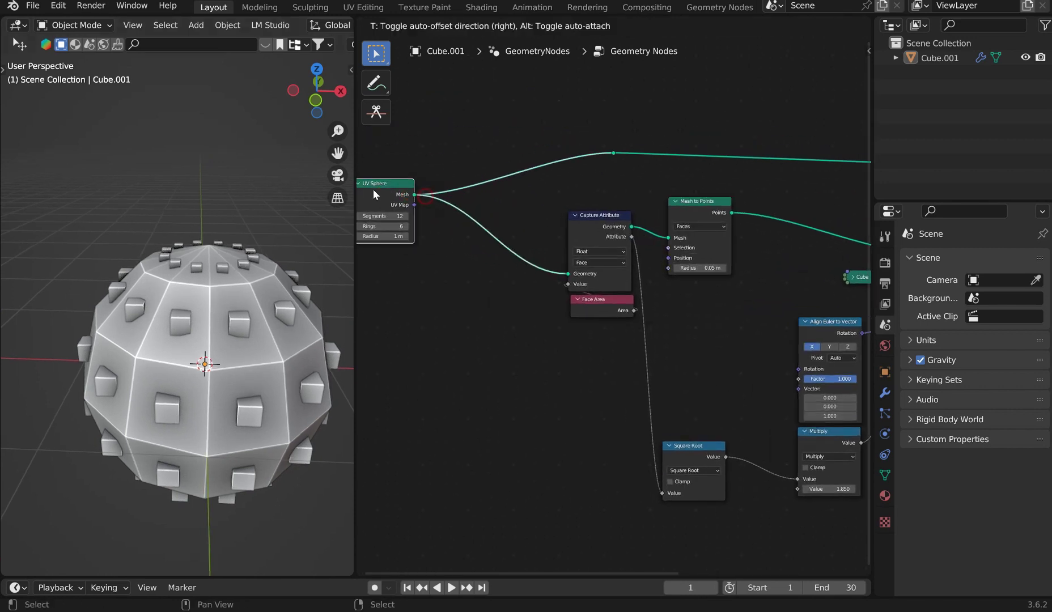
pyautogui.click(594, 219)
pyautogui.hotkey('shift', 'd')
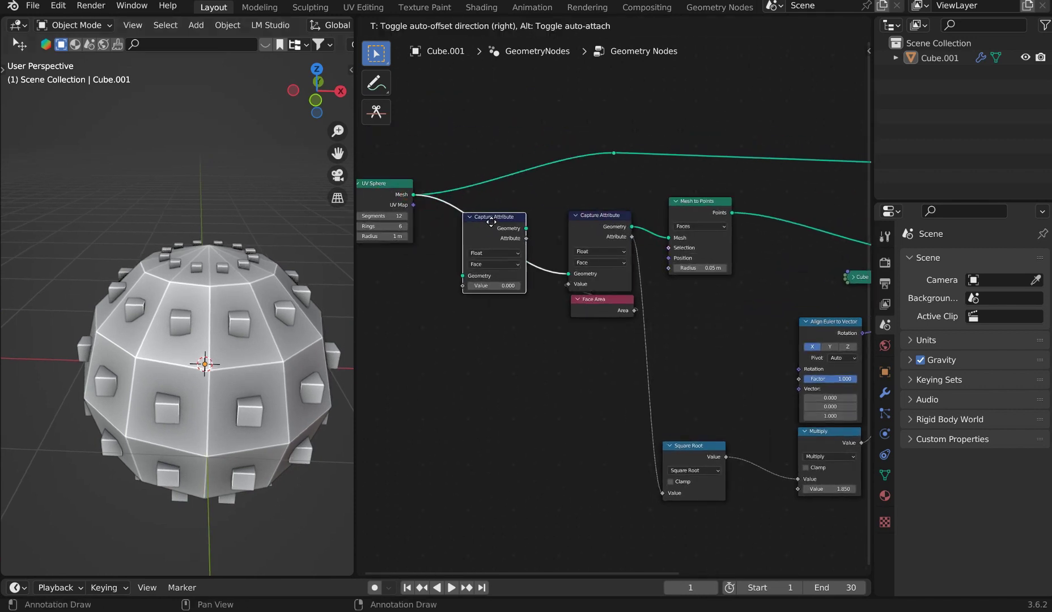
pyautogui.click(491, 224)
# Set the duplicated Capture Attribute's data type to Vector.
pyautogui.scroll(2, 498, 246)
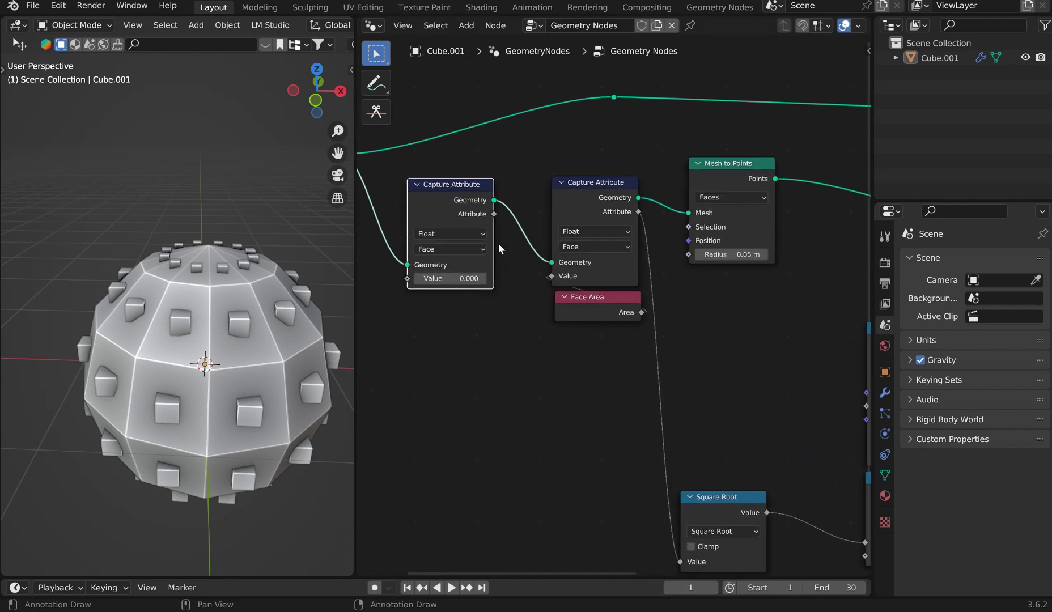
pyautogui.moveTo(501, 238); pyautogui.dragTo(562, 266, button='middle')
pyautogui.click(509, 261)
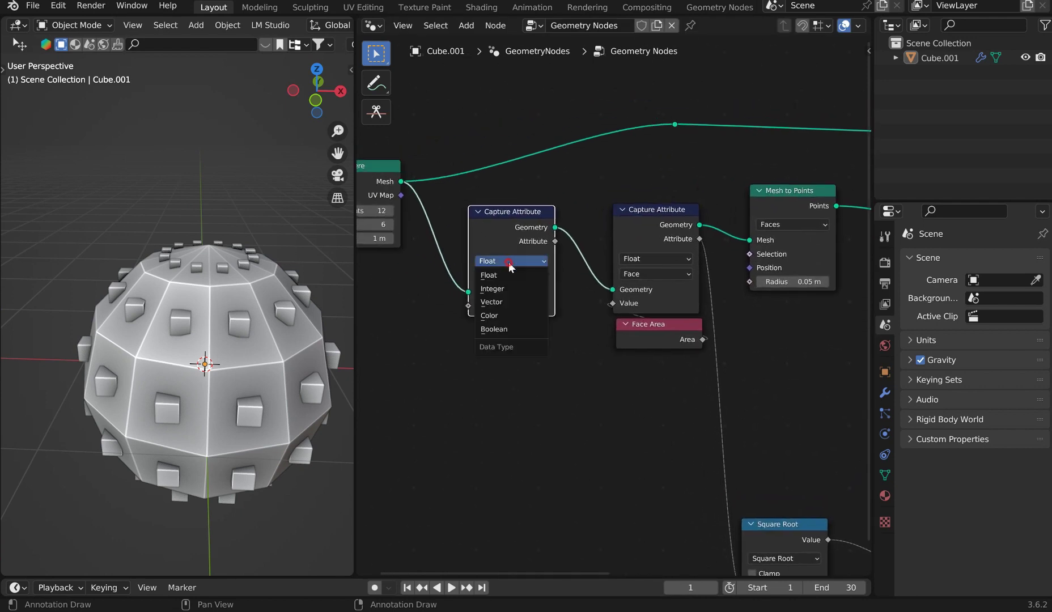
pyautogui.click(502, 301)
# Feed a Normal node into the vector Capture Attribute's Value input and place it directly beneath that node.
pyautogui.moveTo(512, 295); pyautogui.dragTo(650, 296, button='middle')
pyautogui.moveTo(639, 292); pyautogui.dragTo(575, 289)
pyautogui.write('normal')
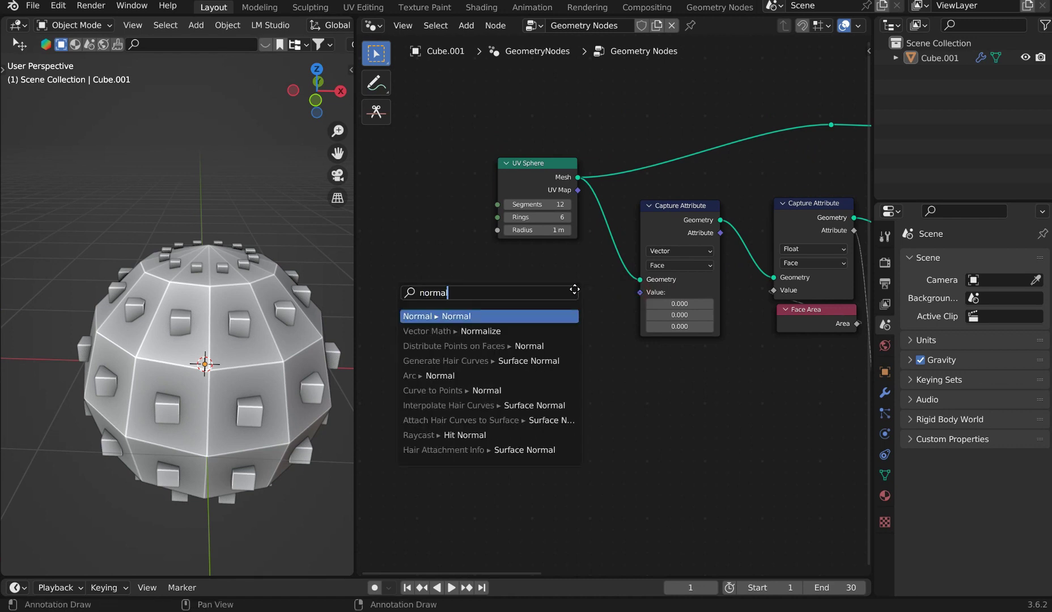
pyautogui.press('Return')
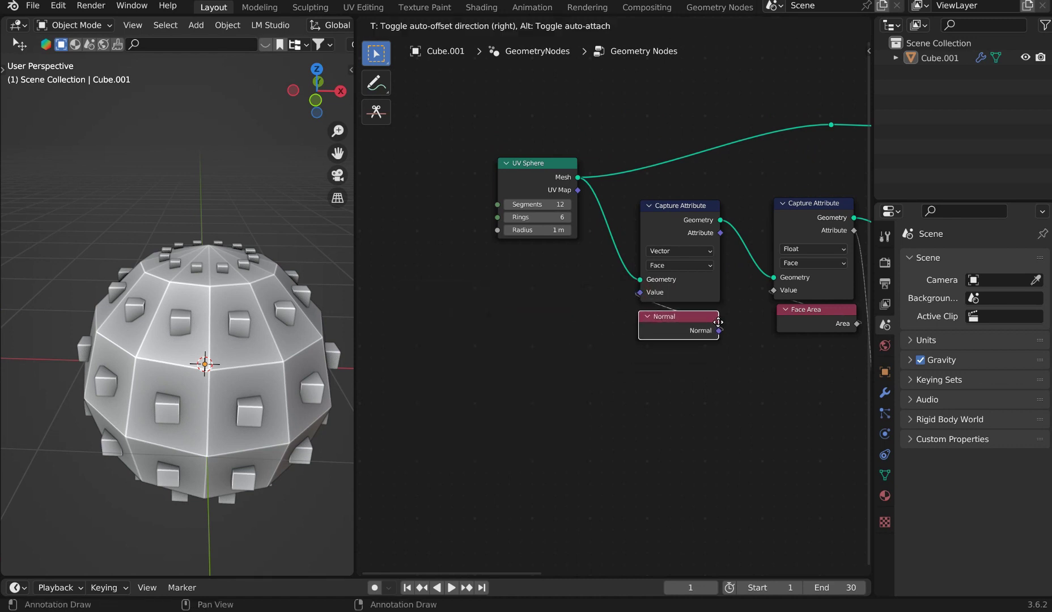
pyautogui.click(805, 317)
pyautogui.moveTo(787, 240); pyautogui.dragTo(539, 234, button='middle')
pyautogui.scroll(-4, 615, 303)
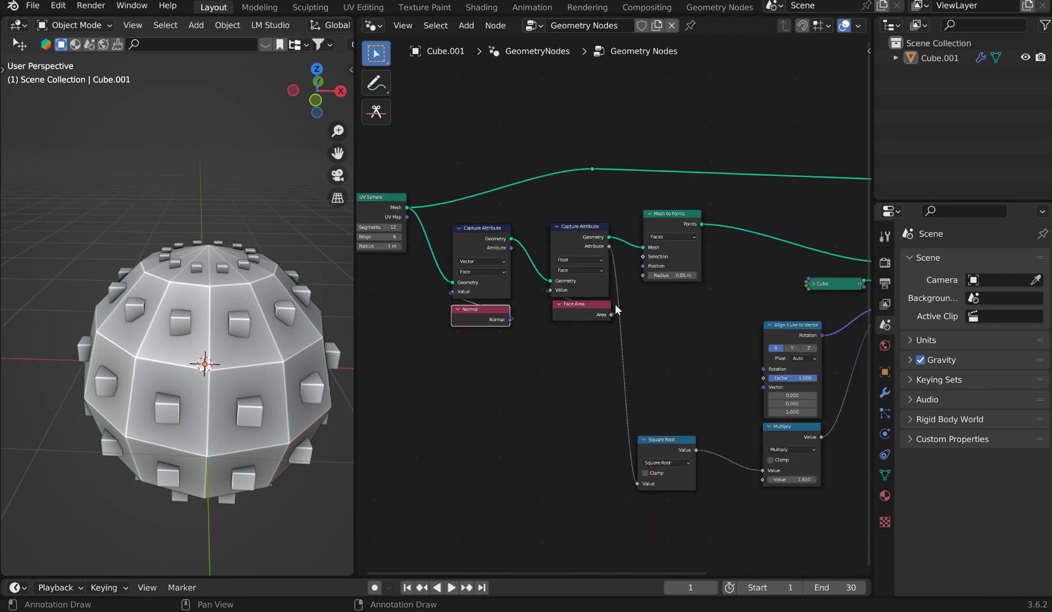
pyautogui.press('g')
pyautogui.click(495, 309)
# Set the vector Capture Attribute's domain to Point.
pyautogui.moveTo(604, 287); pyautogui.dragTo(578, 281, button='middle')
pyautogui.scroll(-3, 553, 289)
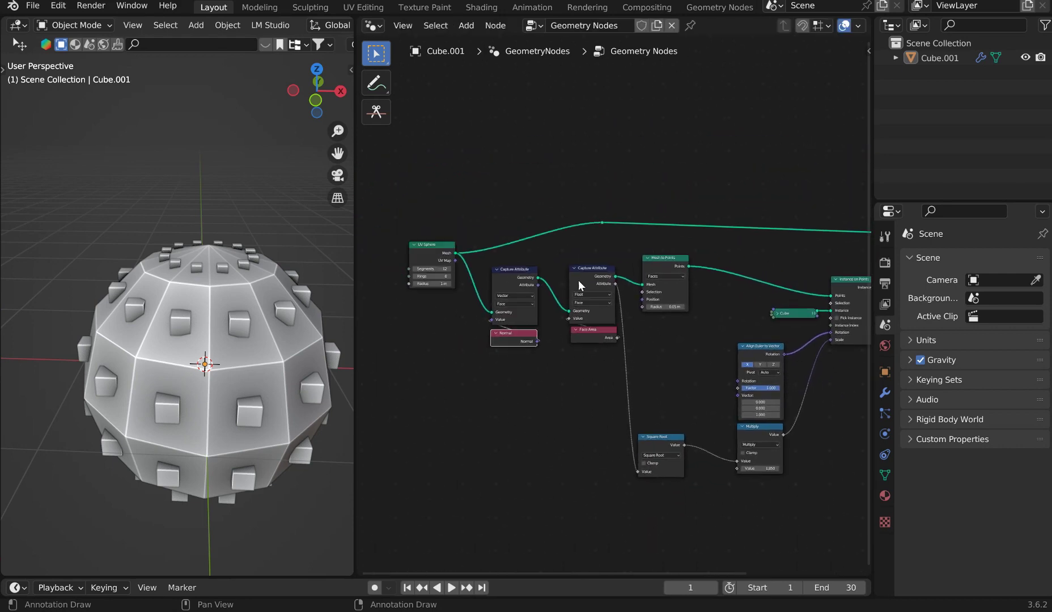
pyautogui.scroll(5, 577, 281)
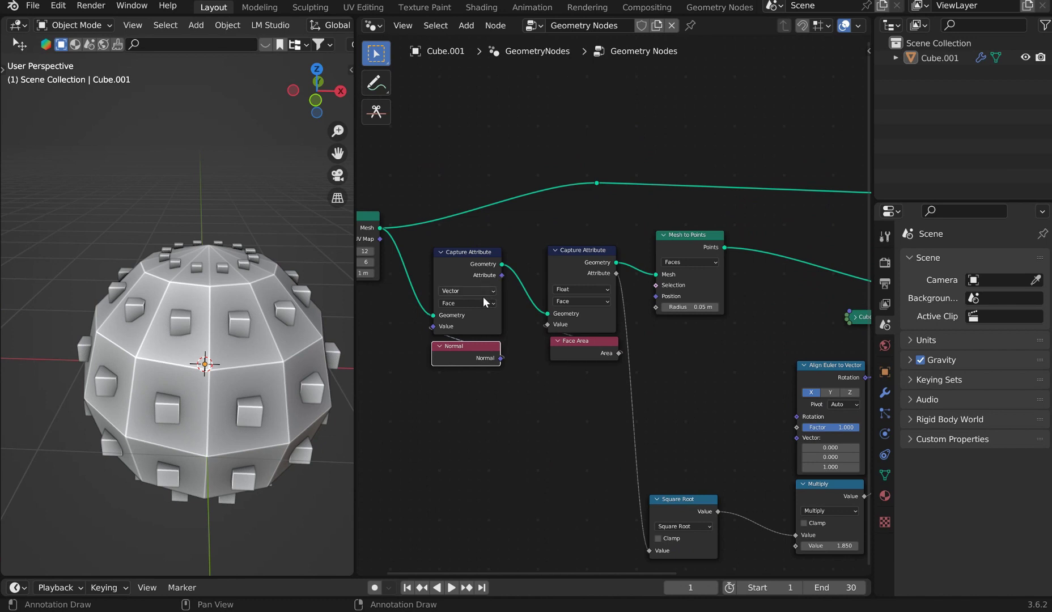
pyautogui.scroll(7, 623, 237)
pyautogui.moveTo(537, 249); pyautogui.dragTo(680, 240, button='middle')
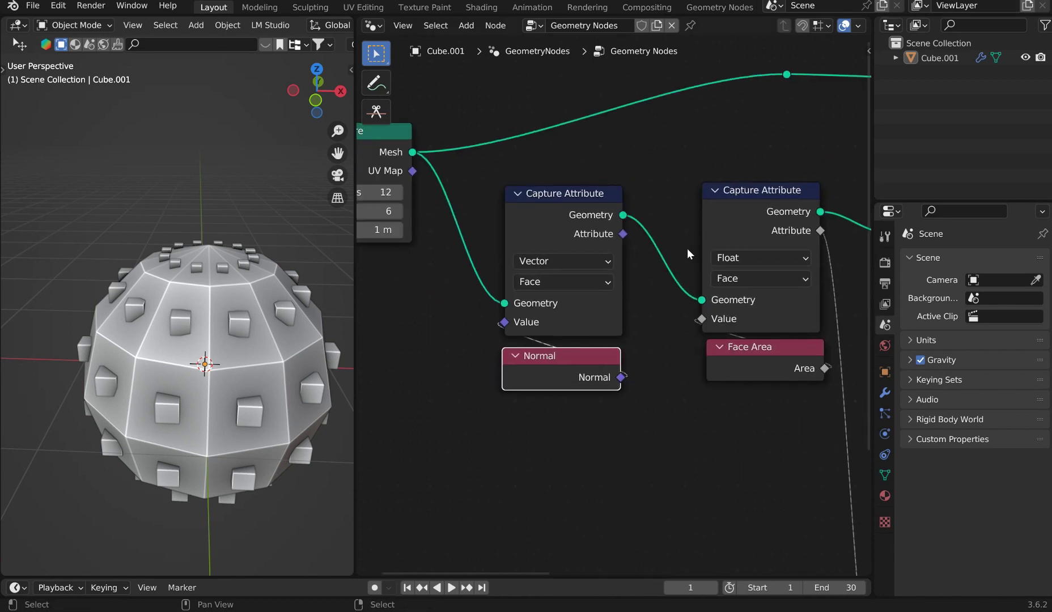
pyautogui.scroll(4, 687, 249)
pyautogui.click(578, 267)
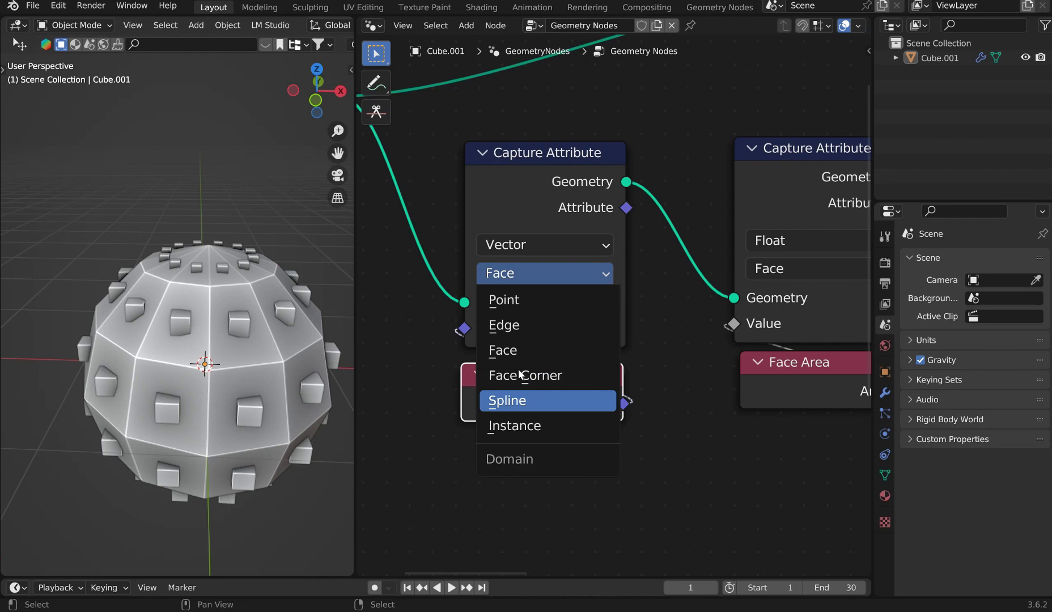
pyautogui.click(531, 302)
# Link the captured normal's Attribute output to the Vector input of Align Euler to Vector.
pyautogui.scroll(-9, 607, 301)
pyautogui.moveTo(721, 248); pyautogui.dragTo(459, 190, button='middle')
pyautogui.moveTo(392, 191); pyautogui.dragTo(636, 381)
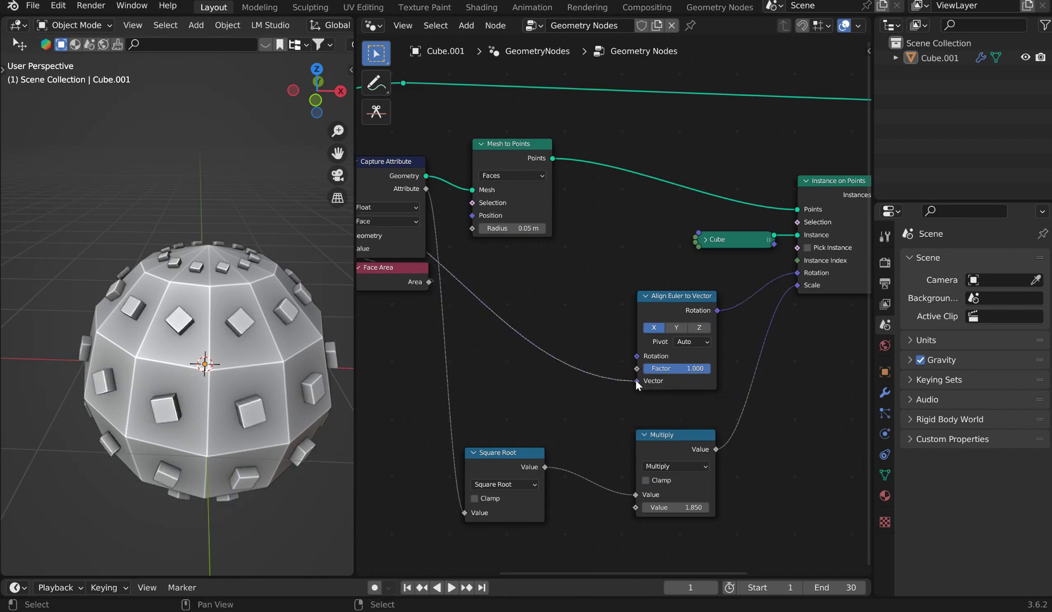
# Inspect how the cubes sit on the sphere's faces, then expand the Cube node and reposition it.
pyautogui.moveTo(238, 360)
pyautogui.mouseDown(button='middle')
pyautogui.moveTo(215, 330)
pyautogui.moveTo(204, 258)
pyautogui.moveTo(210, 369)
pyautogui.moveTo(231, 339)
pyautogui.mouseUp(button='middle')
pyautogui.scroll(6, 232, 340)
pyautogui.scroll(-6, 227, 330)
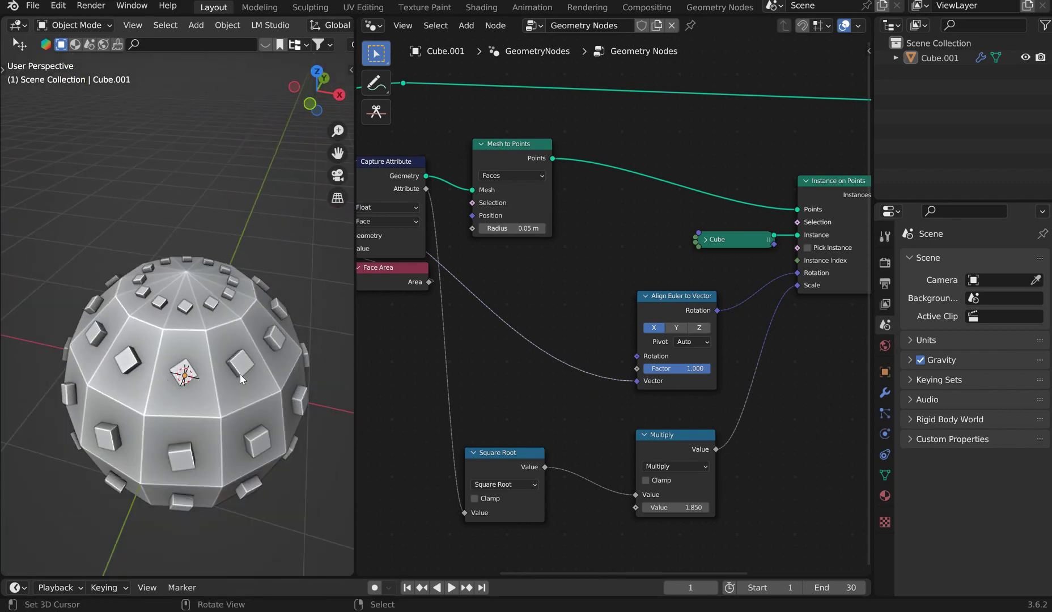
pyautogui.click(708, 239)
pyautogui.moveTo(715, 242); pyautogui.dragTo(574, 207)
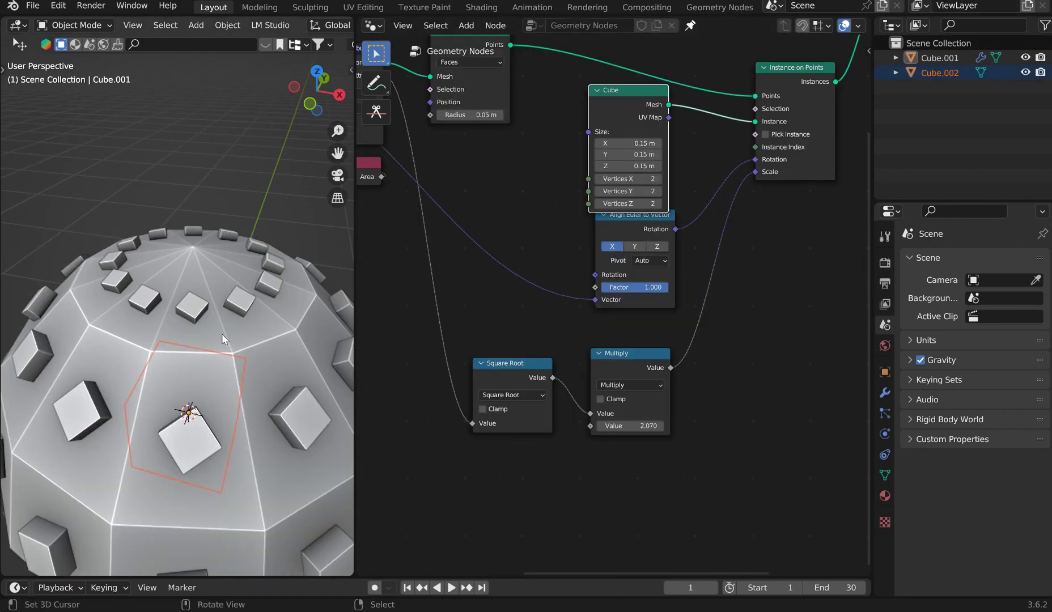
# Examine the Cube.002 object inside the sphere in wireframe, then return to solid shading.
pyautogui.moveTo(222, 333); pyautogui.dragTo(222, 296, button='middle')
pyautogui.hotkey('shift', 'z')
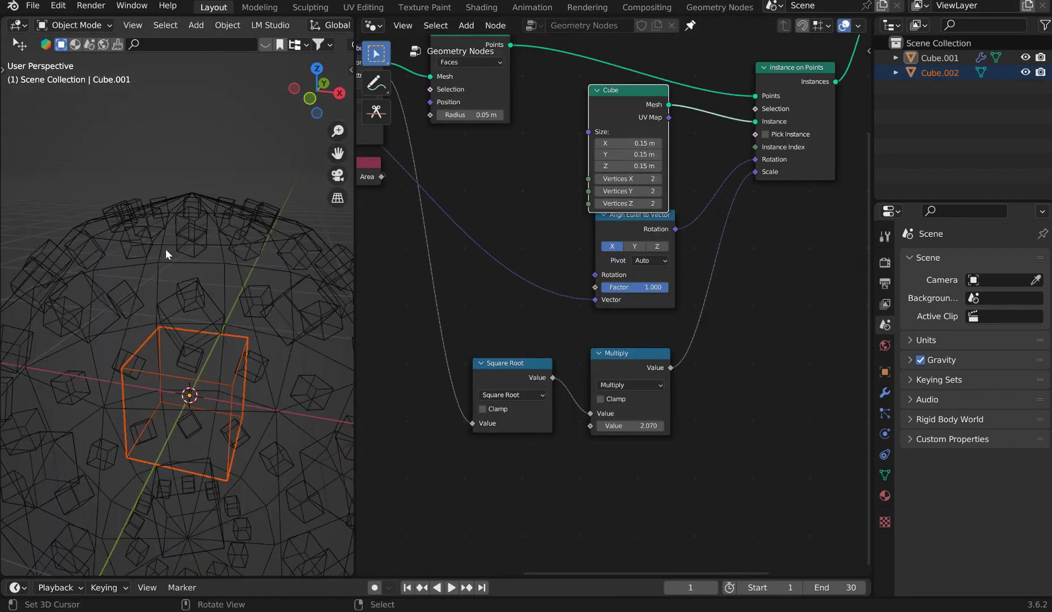
pyautogui.moveTo(165, 248)
pyautogui.mouseDown(button='middle')
pyautogui.moveTo(158, 181)
pyautogui.moveTo(151, 244)
pyautogui.mouseUp(button='middle')
pyautogui.press('z')
pyautogui.click(258, 247)
pyautogui.scroll(-2, 264, 249)
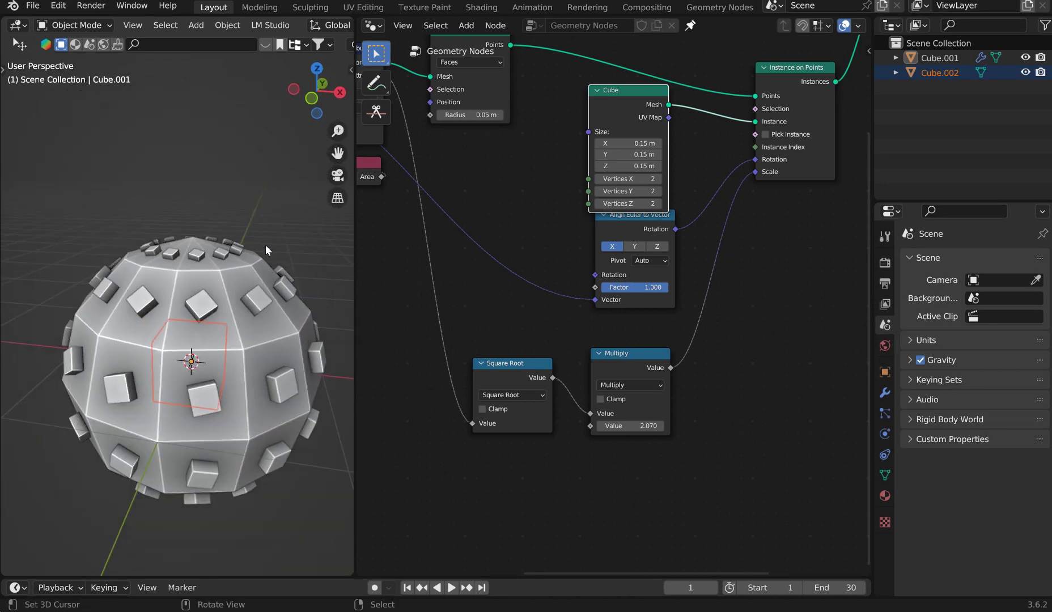
# Cut the Cube node's link to Instance on Points and delete the Cube node.
pyautogui.moveTo(549, 162); pyautogui.dragTo(533, 217, button='middle')
pyautogui.moveTo(623, 148); pyautogui.dragTo(570, 152)
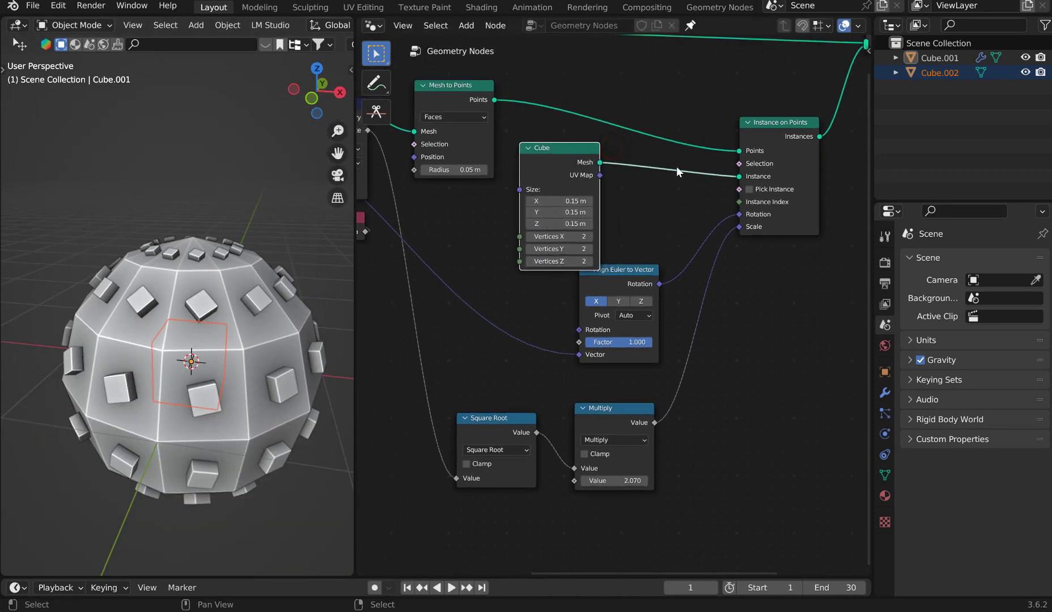
pyautogui.keyDown('ctrl'); pyautogui.moveTo(676, 166); pyautogui.dragTo(657, 173, button='right'); pyautogui.keyUp('ctrl')
pyautogui.press('x')
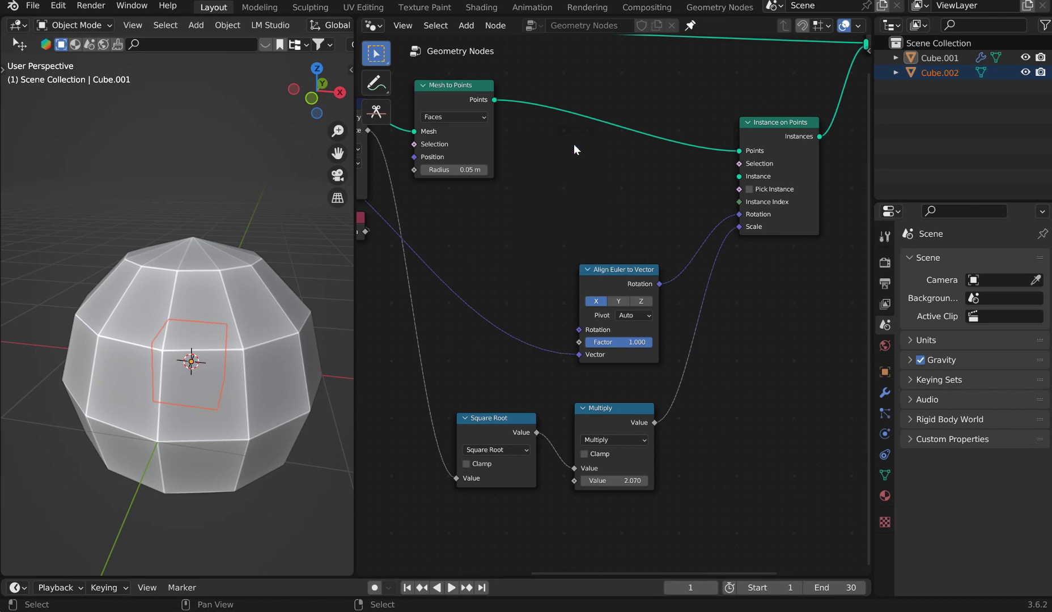
# Add a single Object Info node for Cube.002 above Align Euler to Vector and check that object in local view.
pyautogui.moveTo(961, 71); pyautogui.dragTo(587, 166)
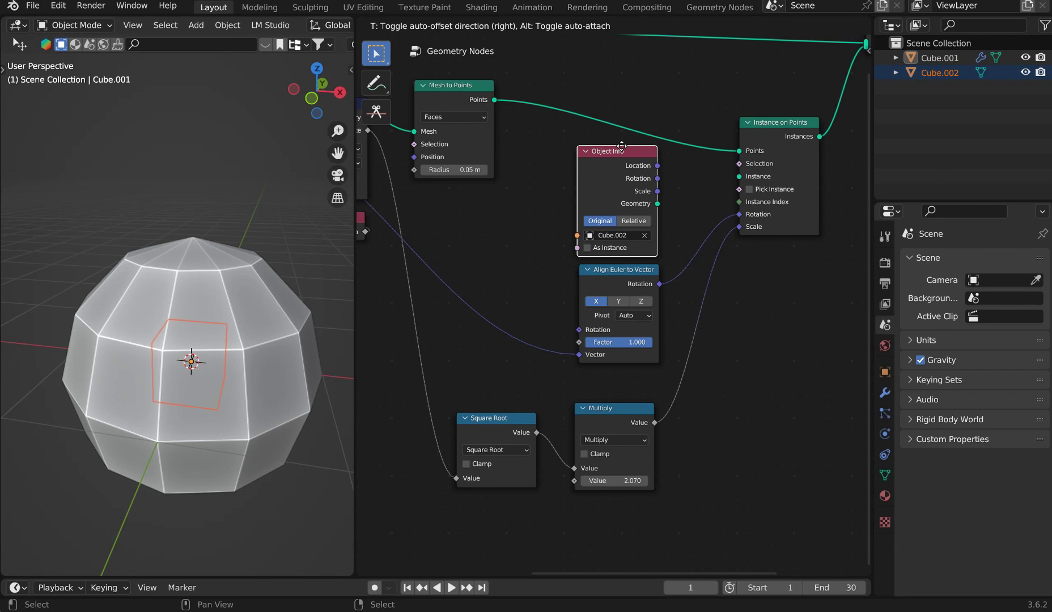
pyautogui.click(623, 151)
pyautogui.moveTo(221, 300); pyautogui.dragTo(219, 305, button='middle')
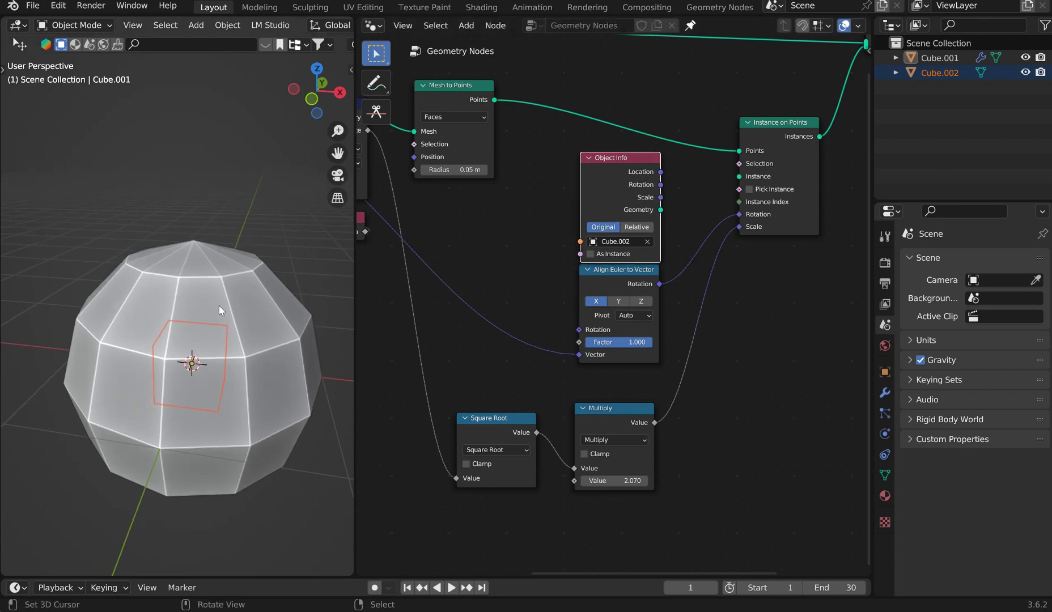
pyautogui.press('KP_Divide')
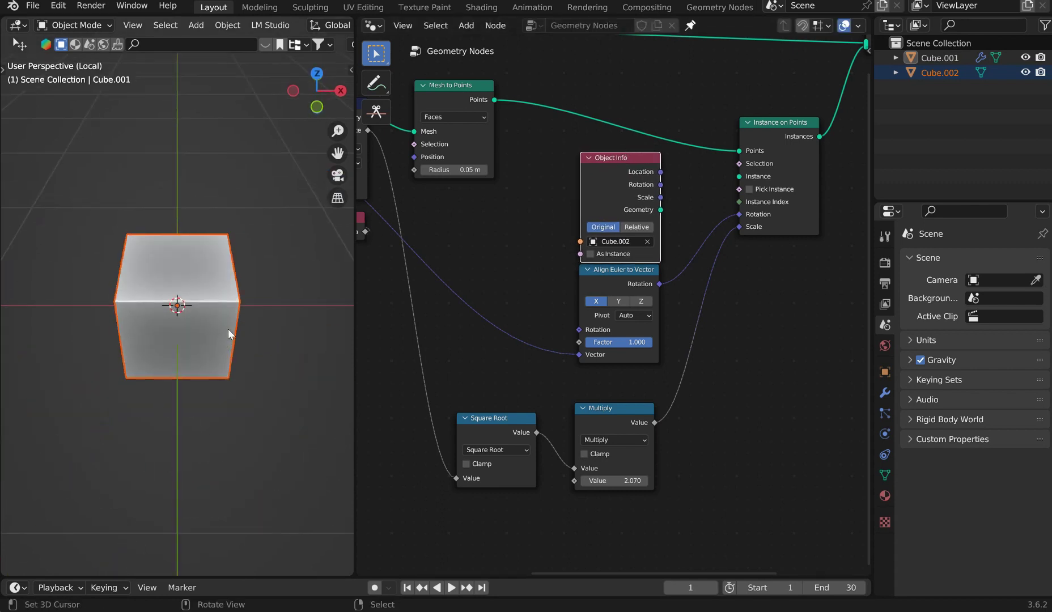
pyautogui.press('KP_Divide')
pyautogui.moveTo(626, 238); pyautogui.dragTo(622, 234)
pyautogui.moveTo(939, 72); pyautogui.dragTo(763, 325)
pyautogui.press('x')
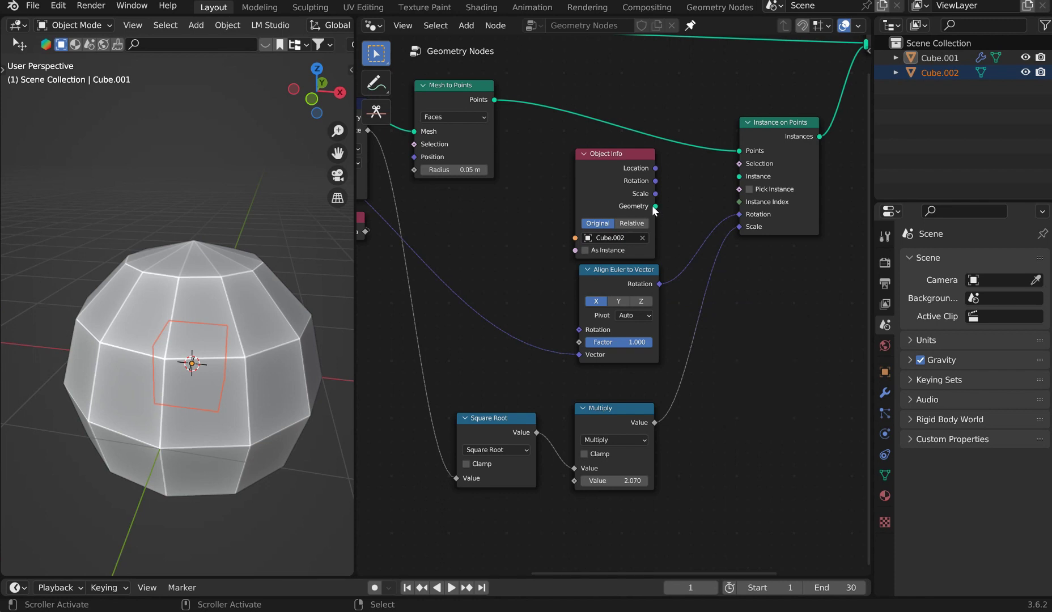
# Link Object Info's Geometry to Instance on Points' Instance input and set the Multiply factor to 0.780.
pyautogui.moveTo(656, 206); pyautogui.dragTo(739, 177)
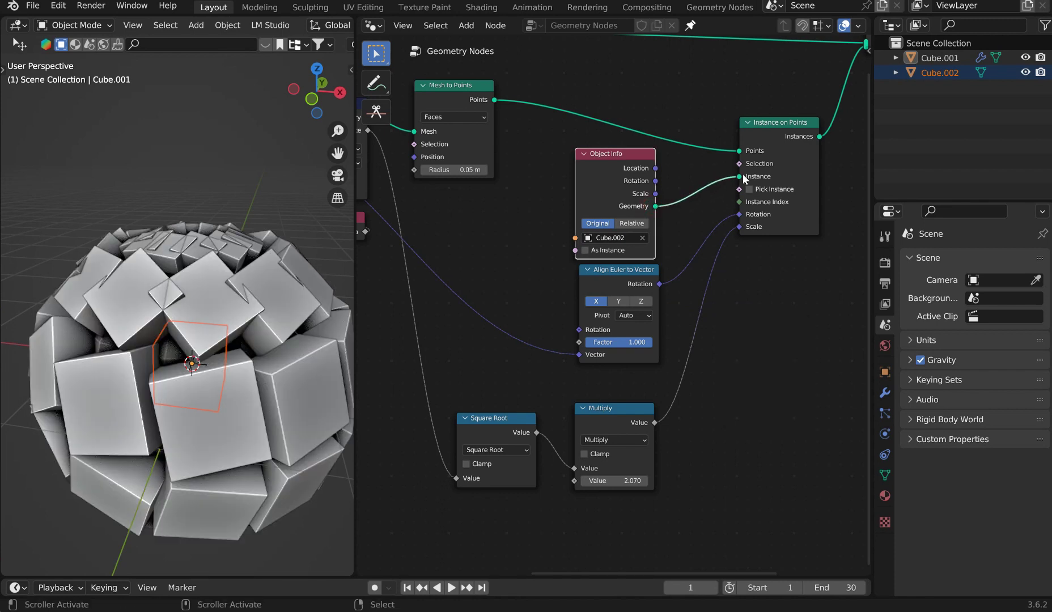
pyautogui.moveTo(619, 154); pyautogui.dragTo(625, 154)
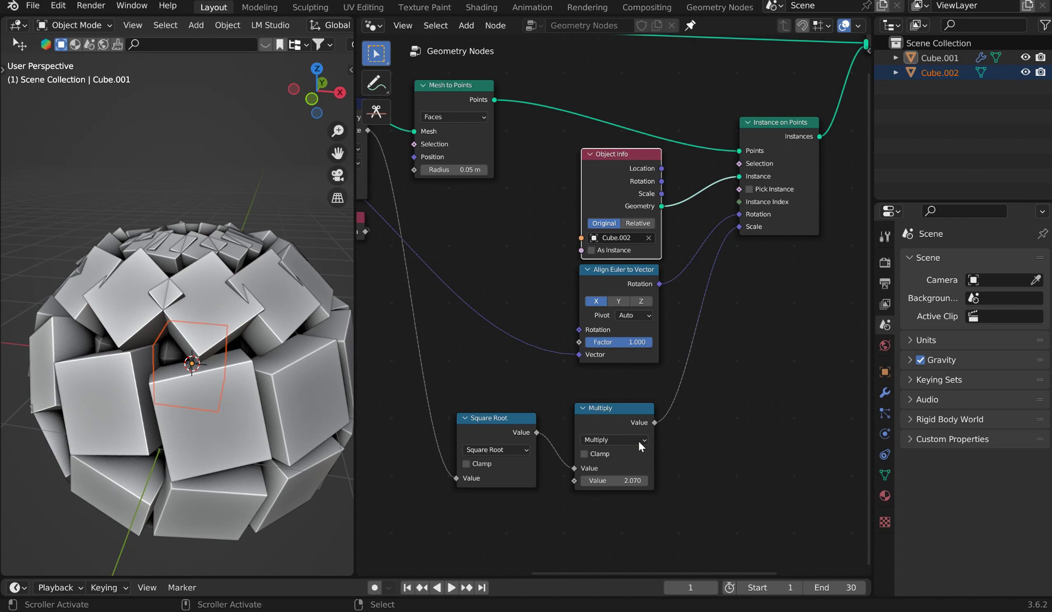
pyautogui.moveTo(638, 486); pyautogui.dragTo(564, 486)
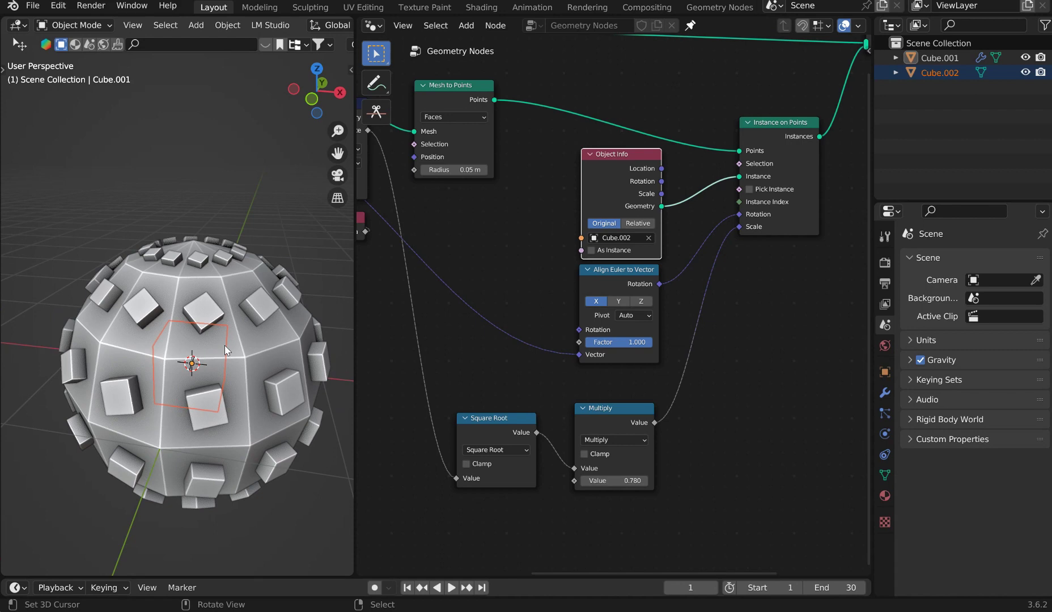
pyautogui.moveTo(226, 300); pyautogui.dragTo(223, 305, button='middle')
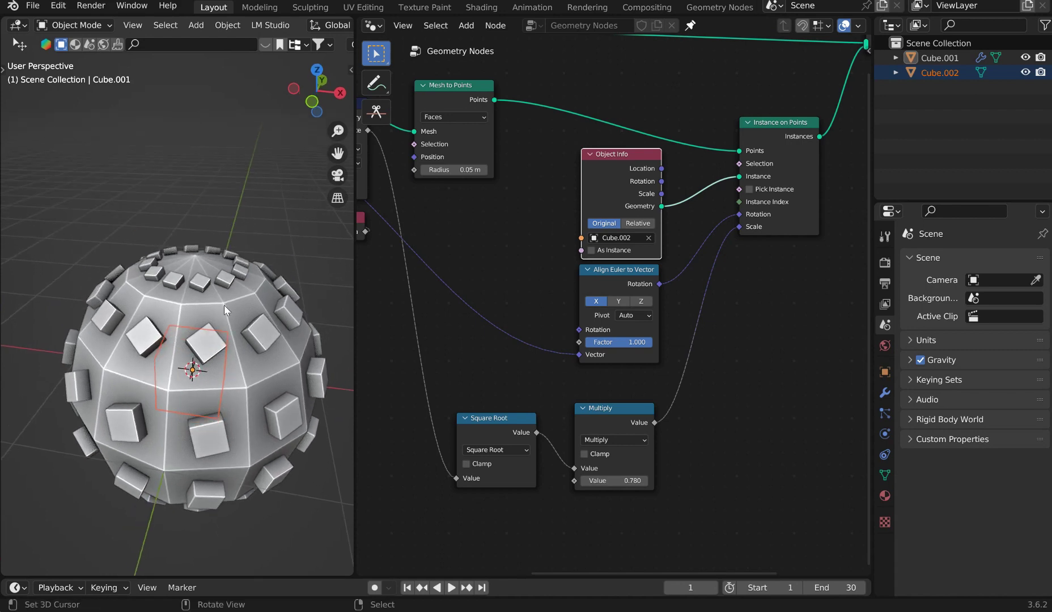
pyautogui.press('g')
pyautogui.press('x')
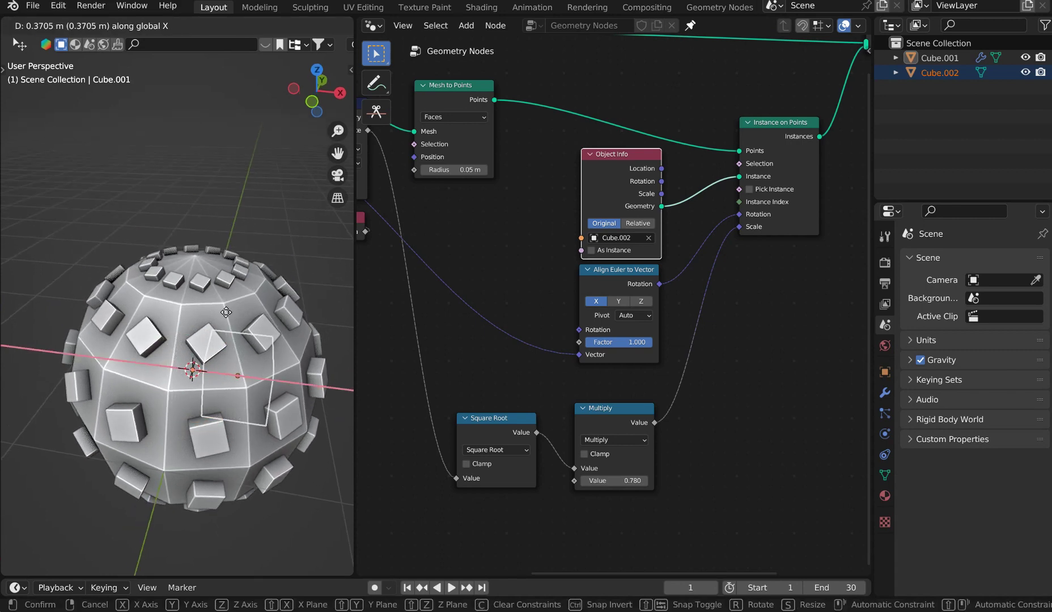
pyautogui.rightClick(230, 311)
pyautogui.moveTo(288, 247)
pyautogui.mouseDown(button='middle')
pyautogui.moveTo(276, 238)
pyautogui.moveTo(305, 245)
pyautogui.mouseUp(button='middle')
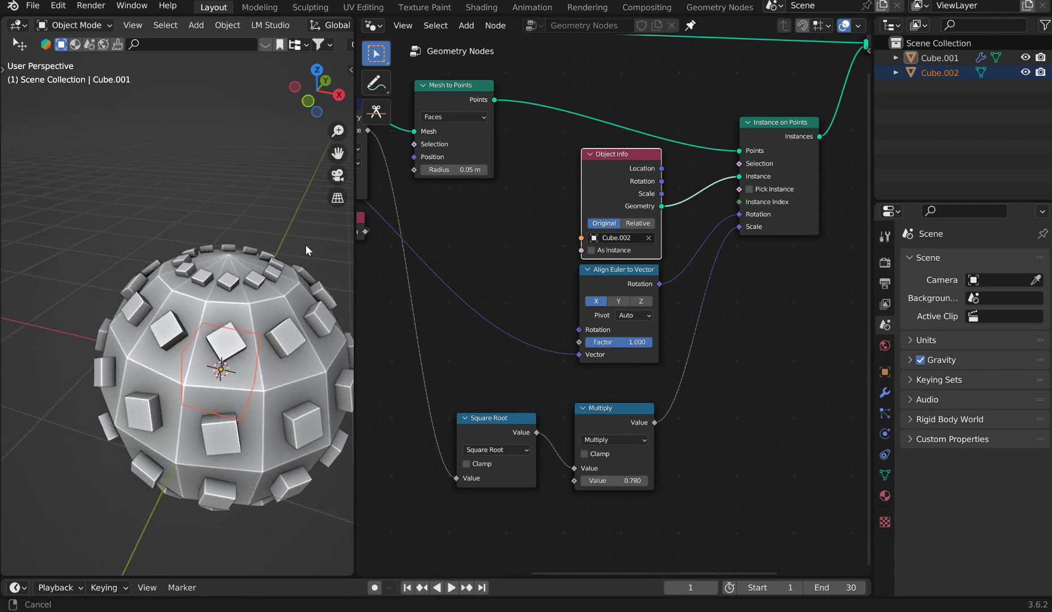
# Set Object Info's transform space to Relative and move Cube.002 about 0.24 m along the global X axis.
pyautogui.click(646, 224)
pyautogui.press('KP_Decimal')
pyautogui.click(231, 331)
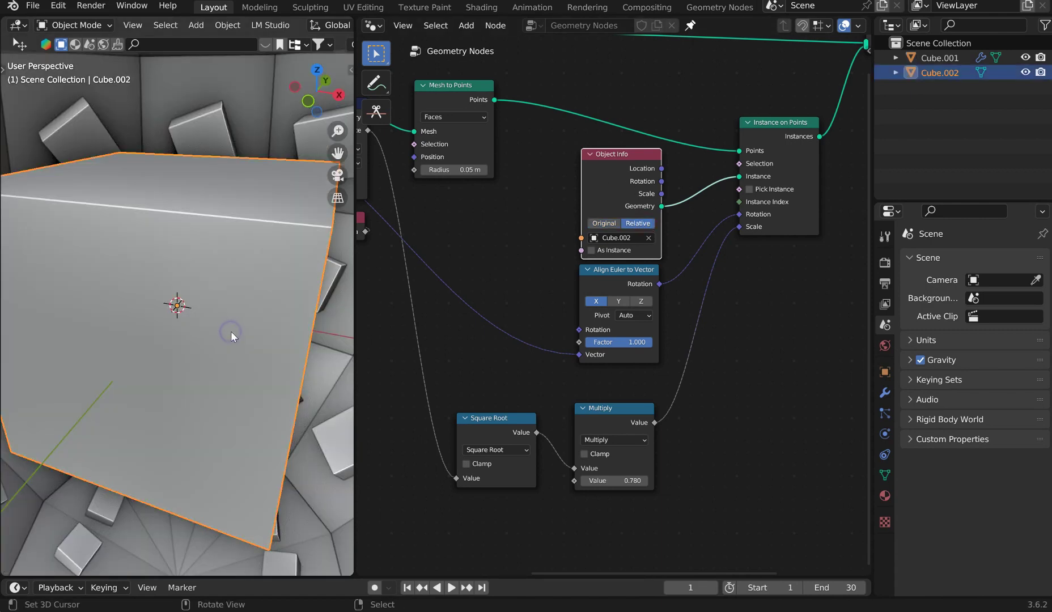
pyautogui.scroll(-8, 232, 331)
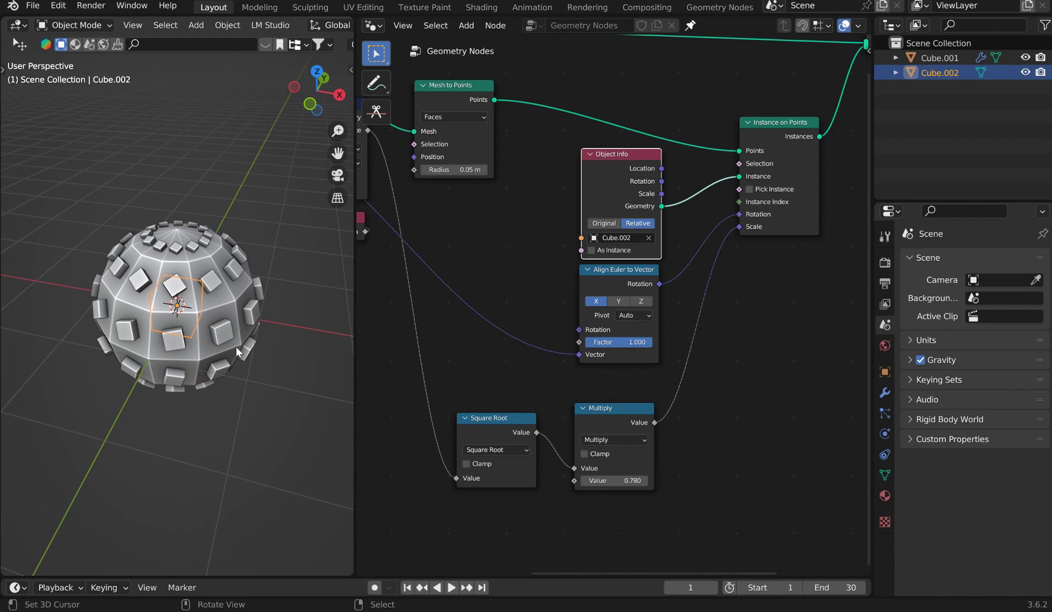
pyautogui.press('g')
pyautogui.press('x')
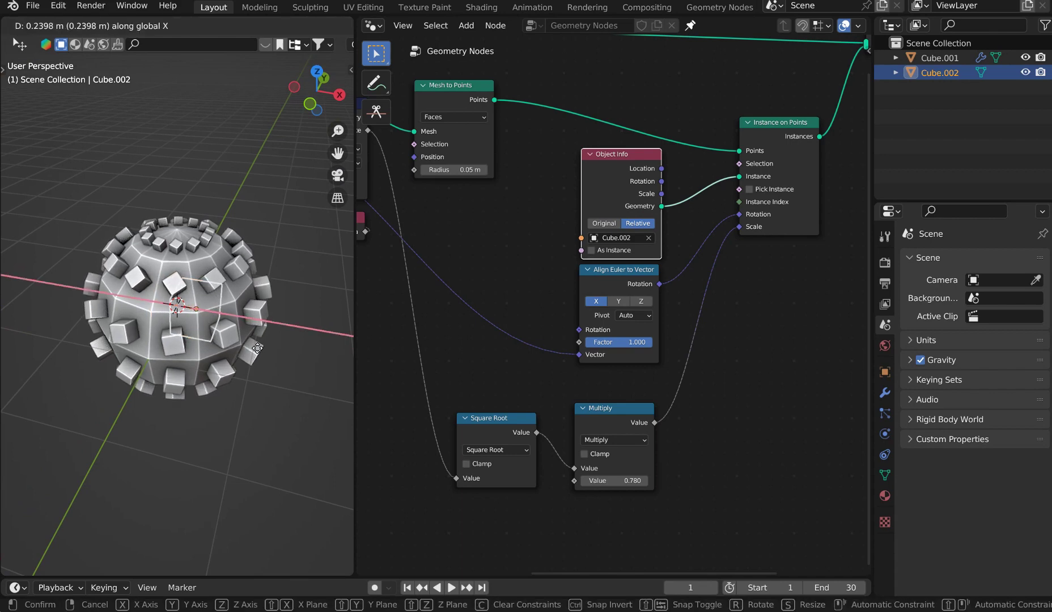
pyautogui.click(255, 308)
# Examine the offset cube instances around the sphere from near and far with Cube.002 deselected.
pyautogui.scroll(2, 249, 306)
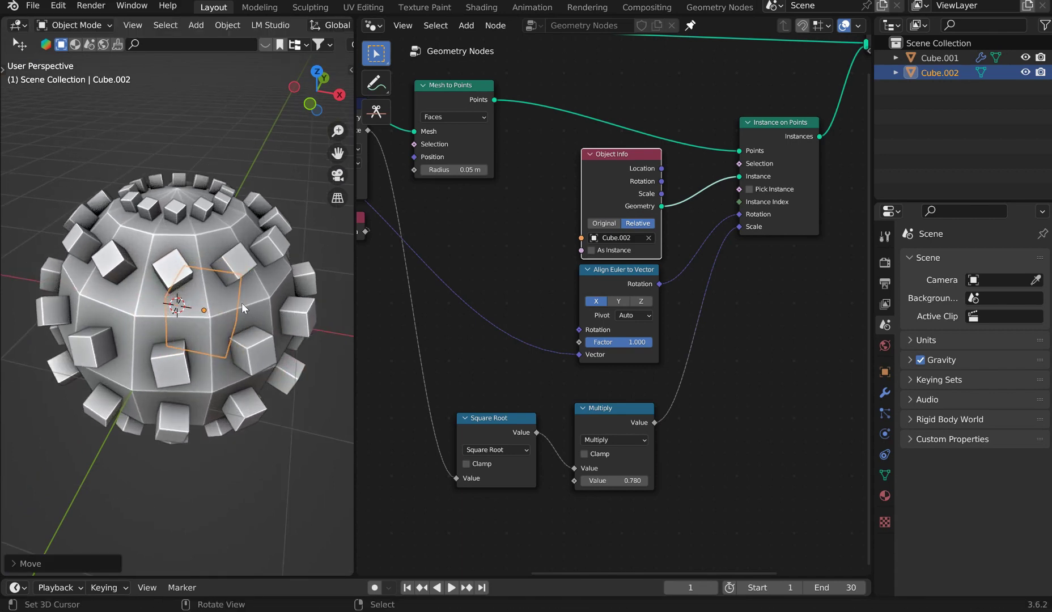
pyautogui.scroll(1, 242, 300)
pyautogui.rightClick(300, 161)
pyautogui.moveTo(220, 267); pyautogui.dragTo(242, 251, button='middle')
pyautogui.scroll(4, 250, 246)
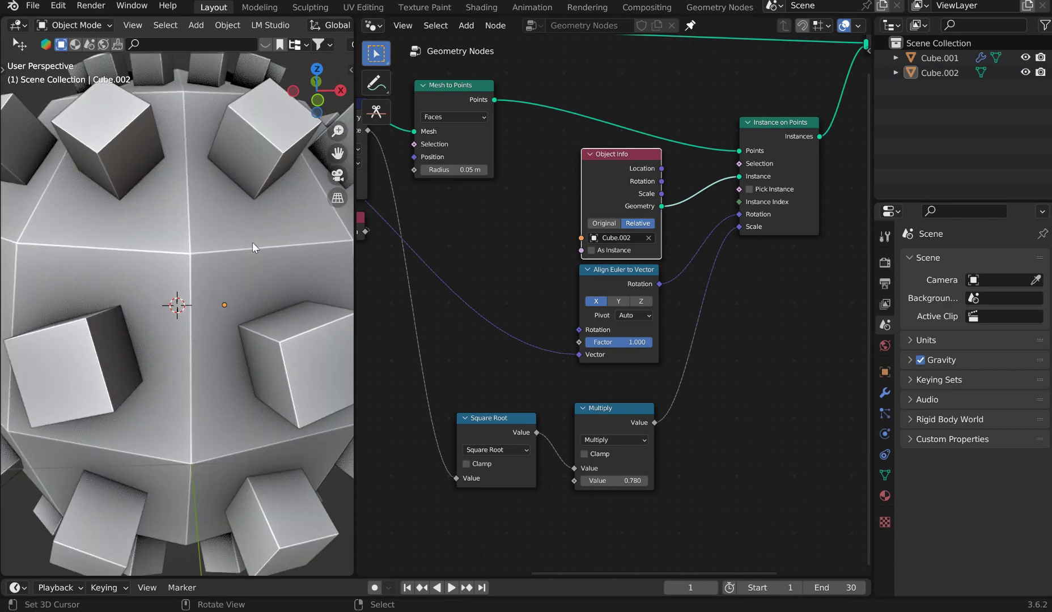
pyautogui.scroll(-8, 246, 261)
pyautogui.scroll(2, 226, 272)
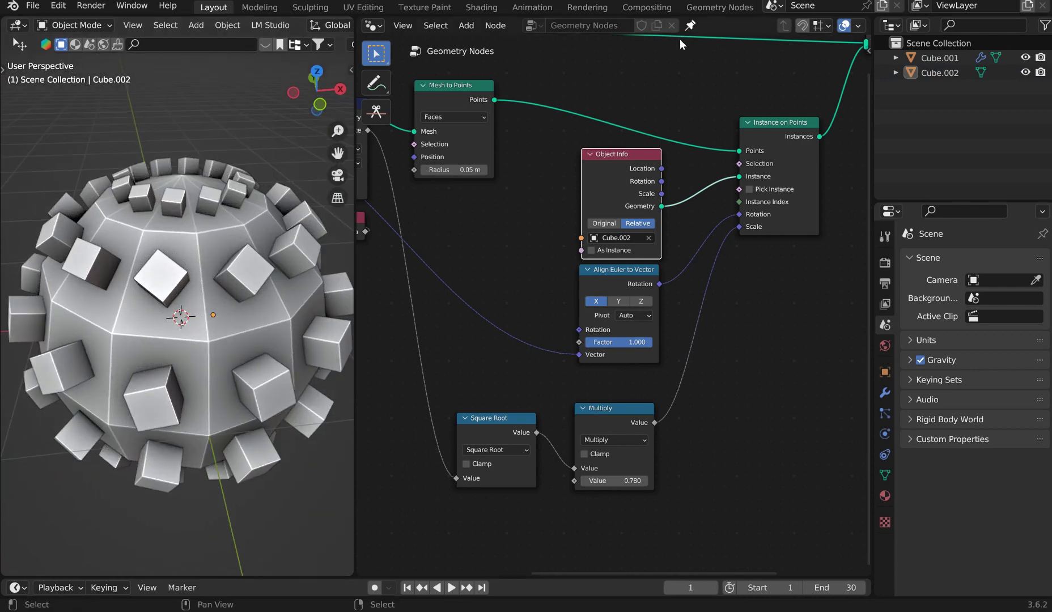
# Tidy the node layout by nudging Instance on Points, Object Info, Face Area, its Capture Attribute and the Normal node into place.
pyautogui.moveTo(674, 116); pyautogui.dragTo(569, 217, button='middle')
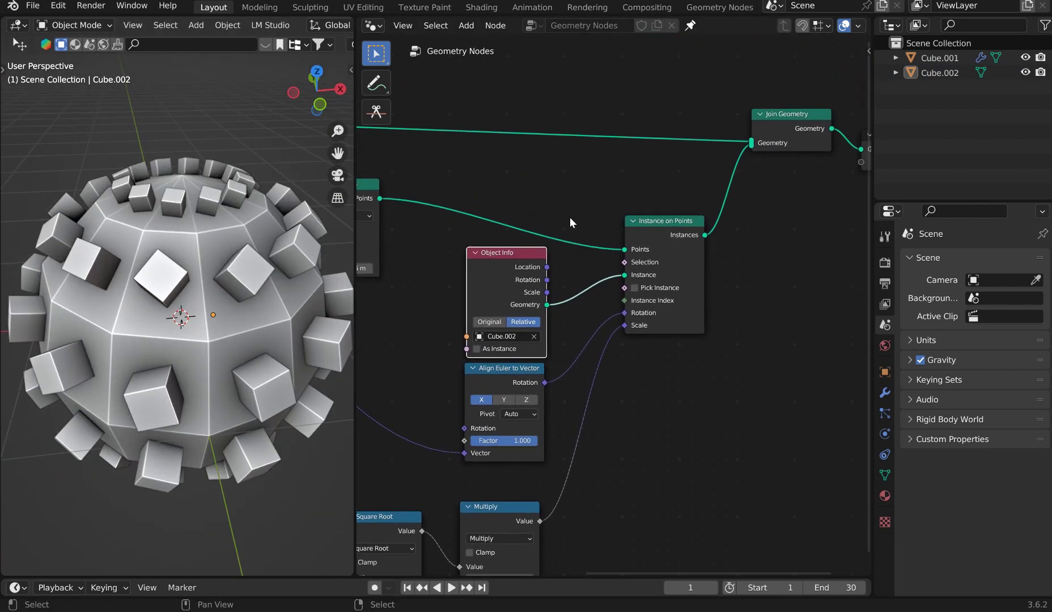
pyautogui.moveTo(674, 222)
pyautogui.mouseDown()
pyautogui.moveTo(646, 234)
pyautogui.moveTo(678, 216)
pyautogui.mouseUp()
pyautogui.moveTo(516, 255); pyautogui.dragTo(516, 252)
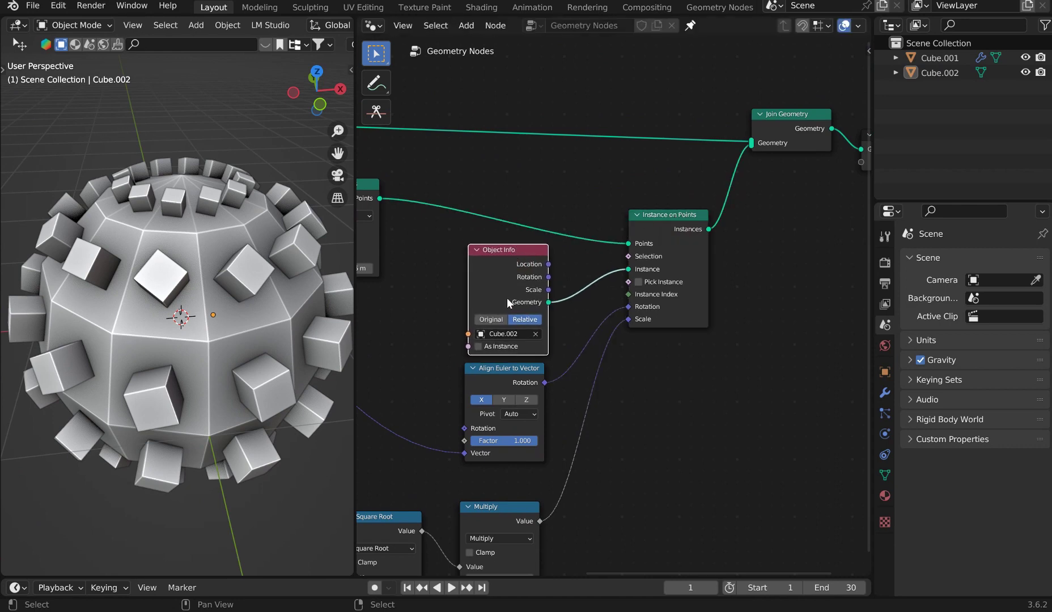
pyautogui.moveTo(481, 250); pyautogui.dragTo(734, 294, button='middle')
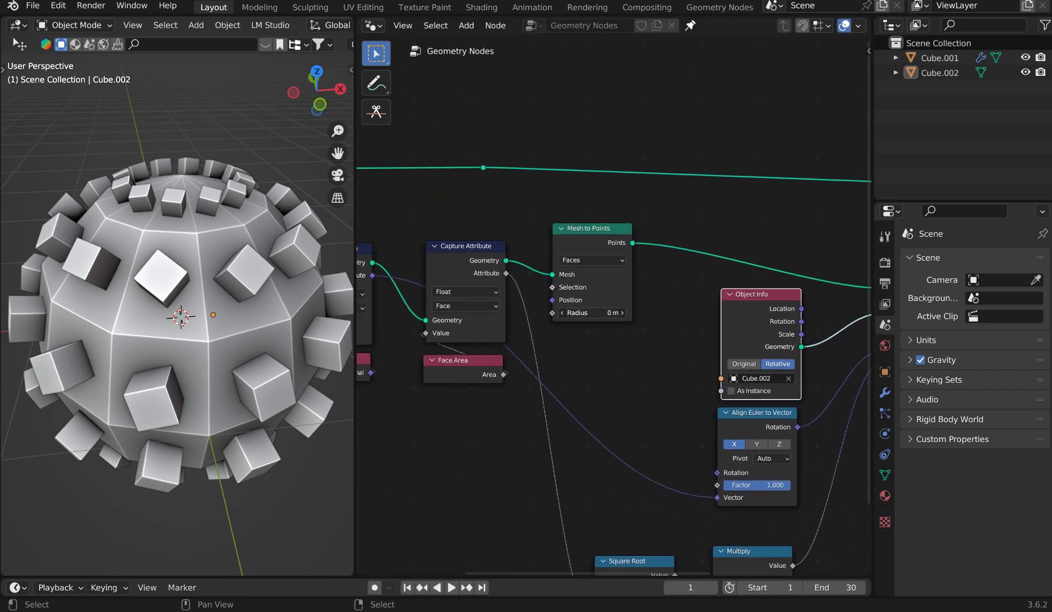
pyautogui.moveTo(468, 374); pyautogui.dragTo(472, 374)
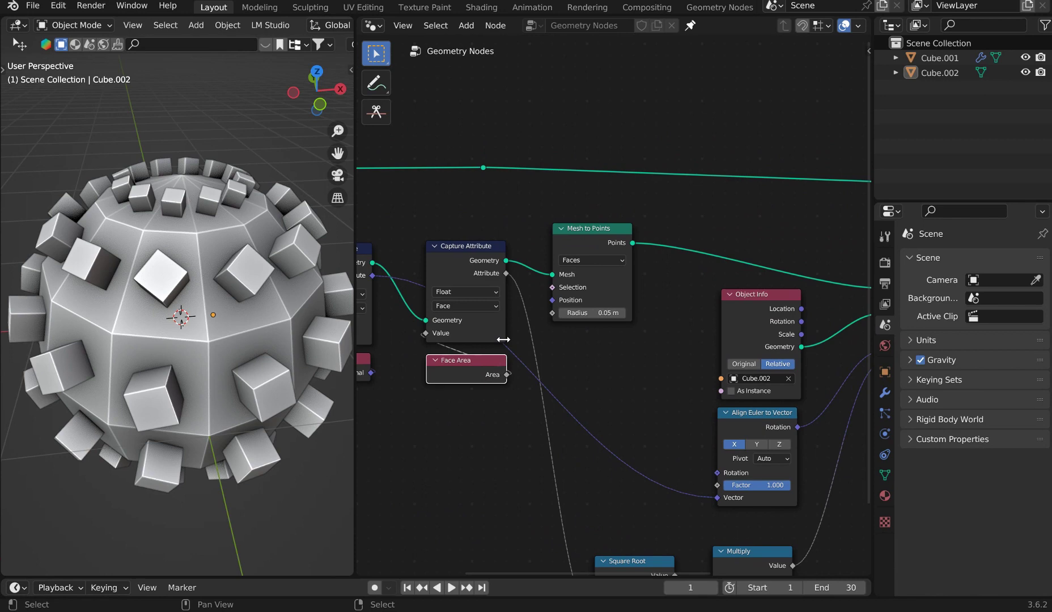
pyautogui.moveTo(504, 334); pyautogui.dragTo(640, 353, button='middle')
pyautogui.moveTo(600, 265); pyautogui.dragTo(605, 274)
pyautogui.moveTo(495, 324); pyautogui.dragTo(503, 326, button='middle')
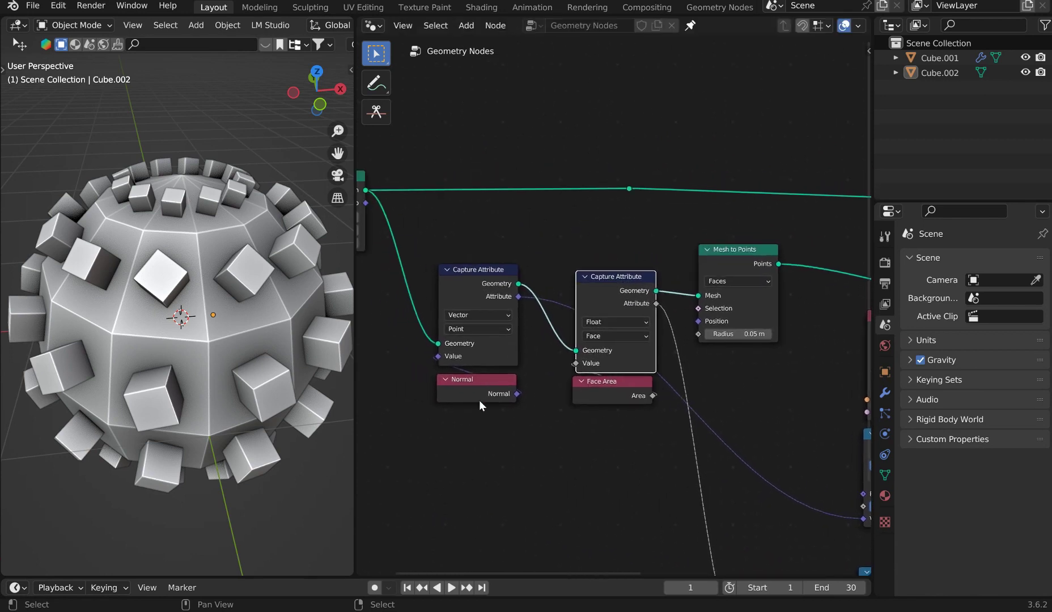
pyautogui.moveTo(482, 381); pyautogui.dragTo(480, 378)
# Set the alignment axis of the Align Euler to Vector node to Z.
pyautogui.moveTo(670, 411); pyautogui.dragTo(454, 300, button='middle')
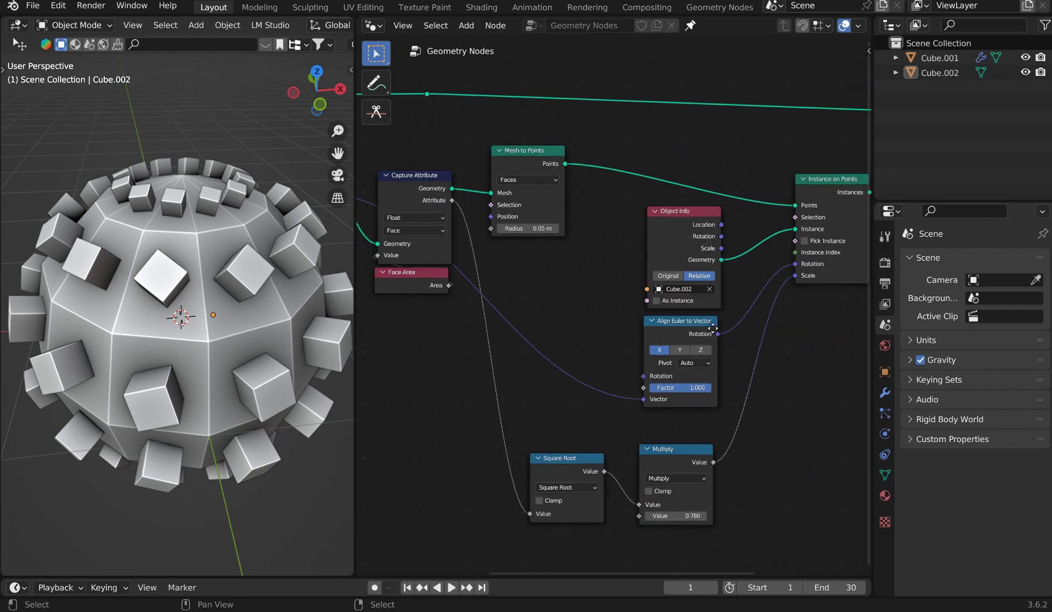
pyautogui.moveTo(713, 343); pyautogui.dragTo(599, 334, button='middle')
pyautogui.click(589, 342)
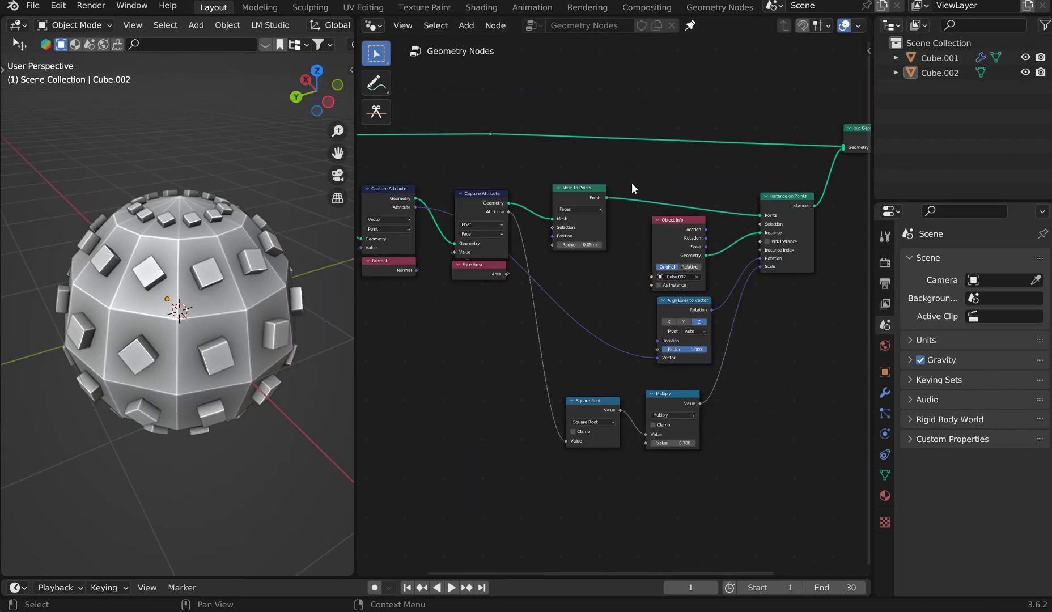
# Narrow the 3D viewport to enlarge the node editor and try to snap the 3D cursor to the world origin.
pyautogui.scroll(3, 632, 182)
pyautogui.keyDown('shift'); pyautogui.moveTo(292, 276); pyautogui.dragTo(314, 272, button='right'); pyautogui.keyUp('shift')
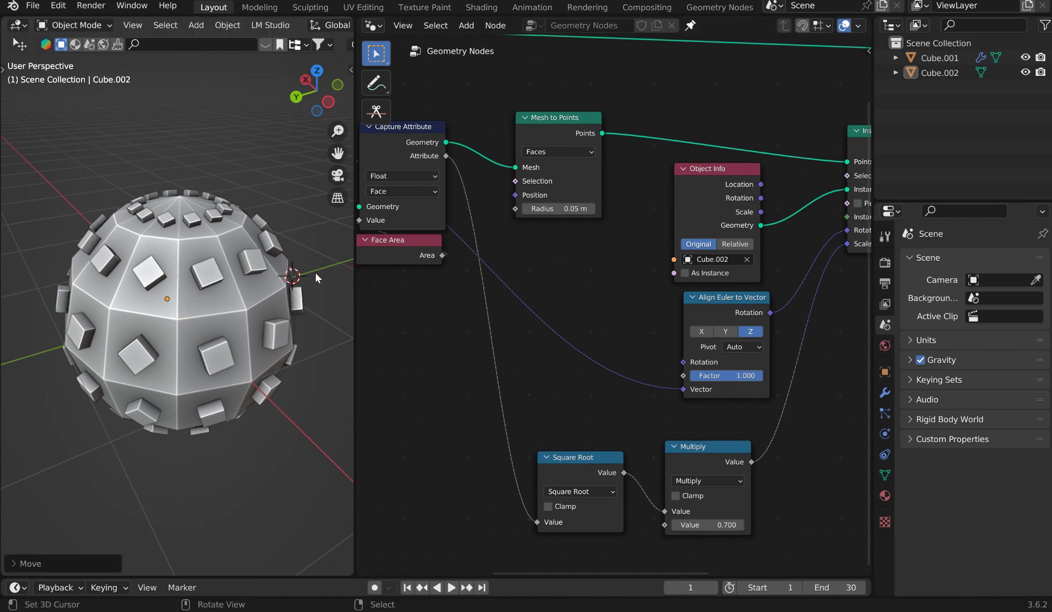
pyautogui.moveTo(355, 277); pyautogui.dragTo(266, 277)
pyautogui.hotkey('shift', 's')
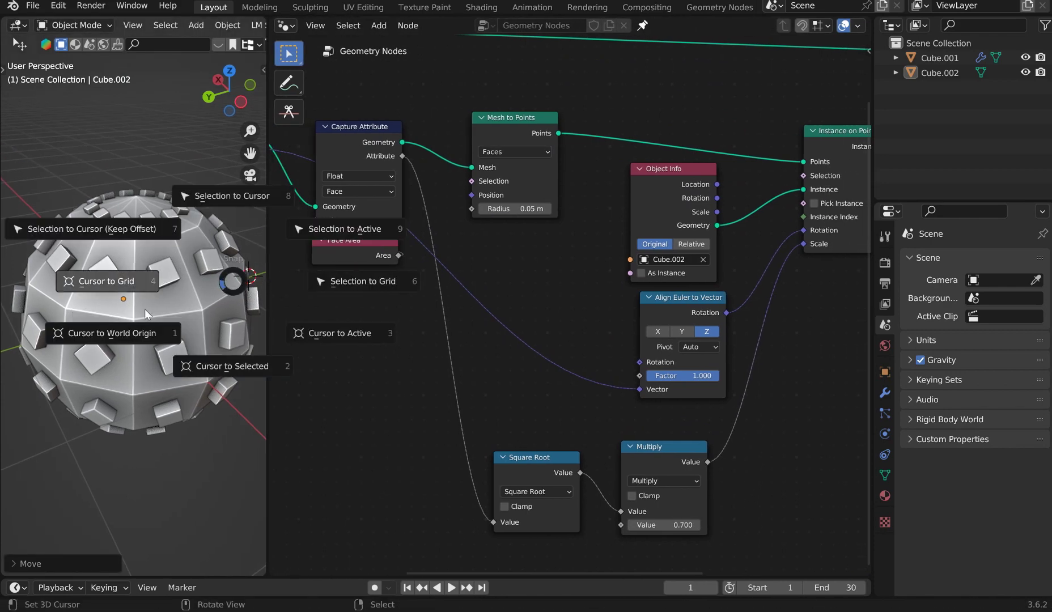
pyautogui.click(105, 331)
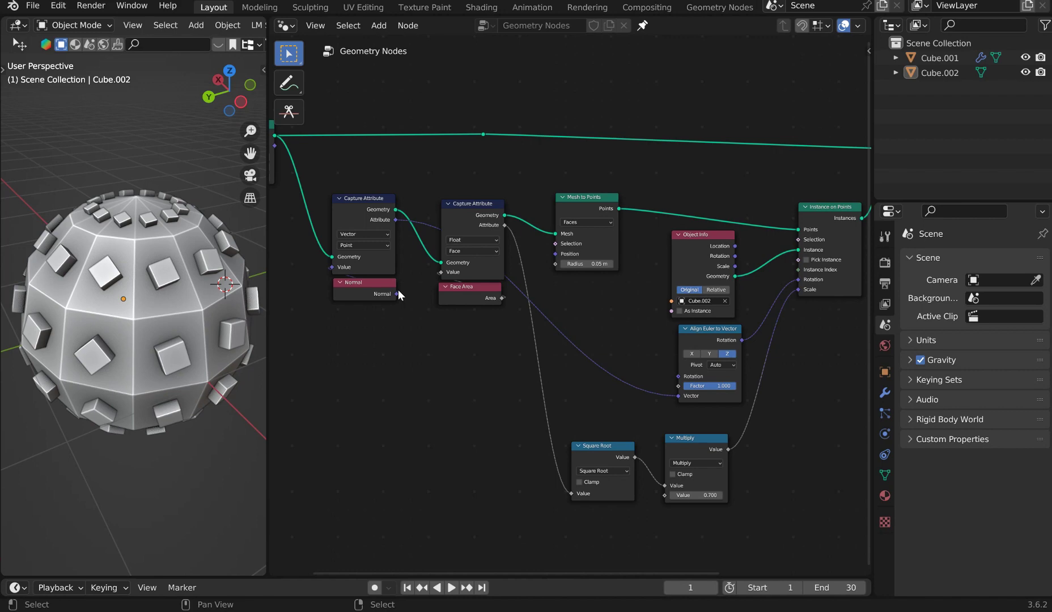
# Shift the Normal node down, duplicate it, and link the duplicate directly to Align Euler to Vector's Vector input.
pyautogui.click(397, 289)
pyautogui.click(372, 325)
pyautogui.hotkey('shift', 'd')
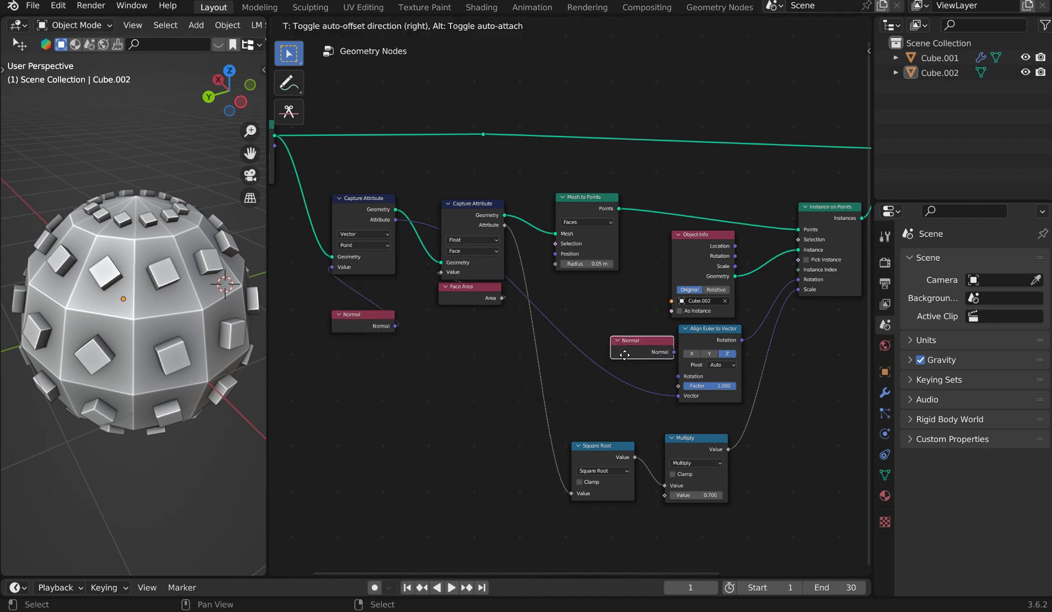
pyautogui.click(592, 414)
pyautogui.scroll(-1, 557, 324)
pyautogui.moveTo(557, 324); pyautogui.dragTo(433, 223, button='middle')
pyautogui.scroll(7, 582, 289)
pyautogui.moveTo(555, 219); pyautogui.dragTo(524, 296, button='middle')
pyautogui.moveTo(413, 377); pyautogui.dragTo(501, 352)
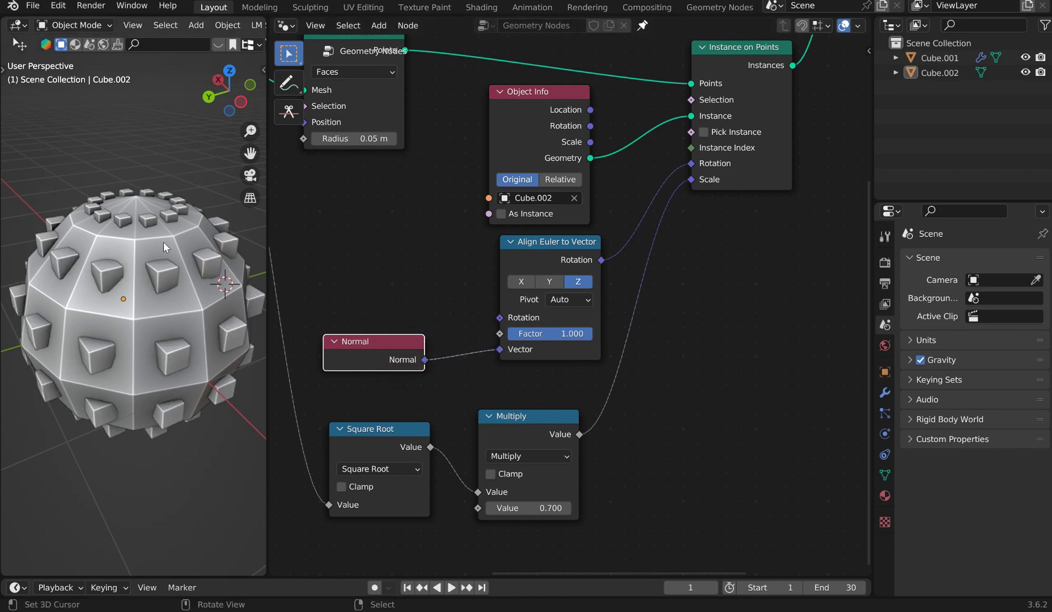
# Relink the captured normal attribute to Align Euler to Vector's Vector input and delete the duplicate Normal node.
pyautogui.scroll(-3, 350, 153)
pyautogui.moveTo(350, 153); pyautogui.dragTo(457, 205, button='middle')
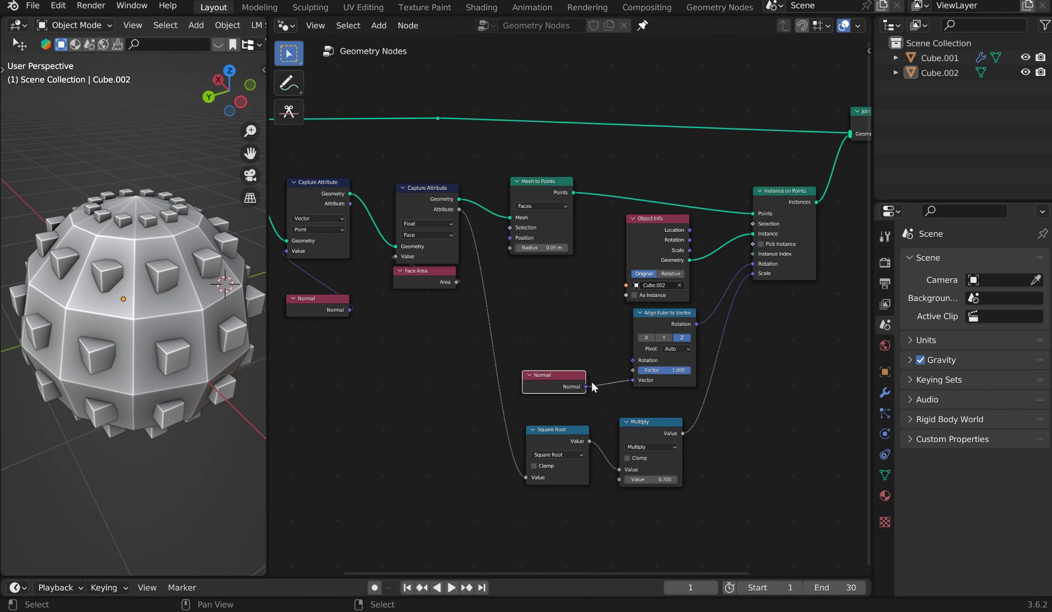
pyautogui.moveTo(633, 379); pyautogui.dragTo(385, 346)
pyautogui.moveTo(350, 204); pyautogui.dragTo(633, 379)
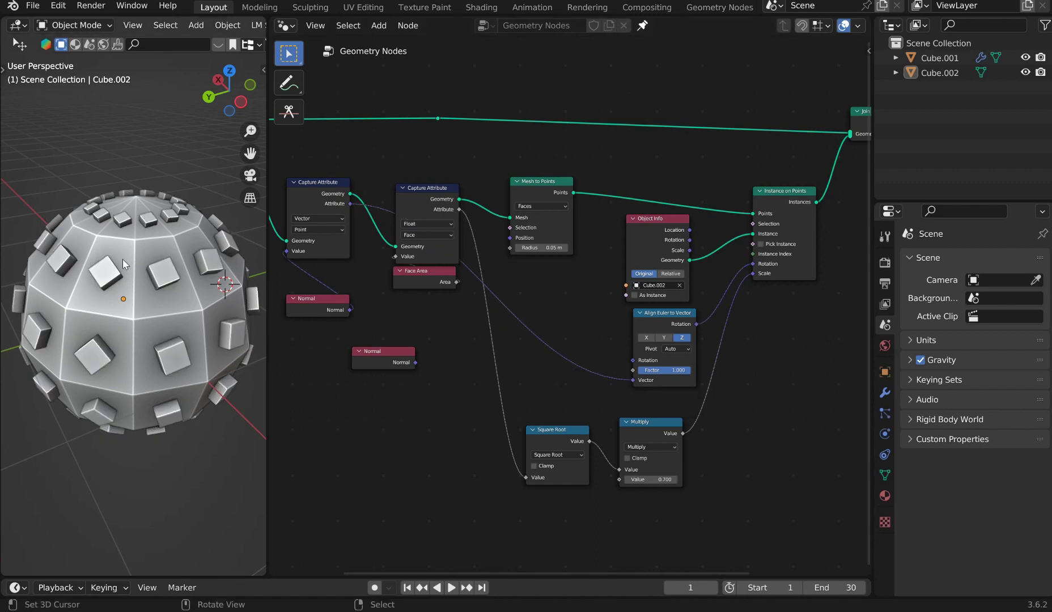
pyautogui.moveTo(148, 311); pyautogui.dragTo(174, 270, button='middle')
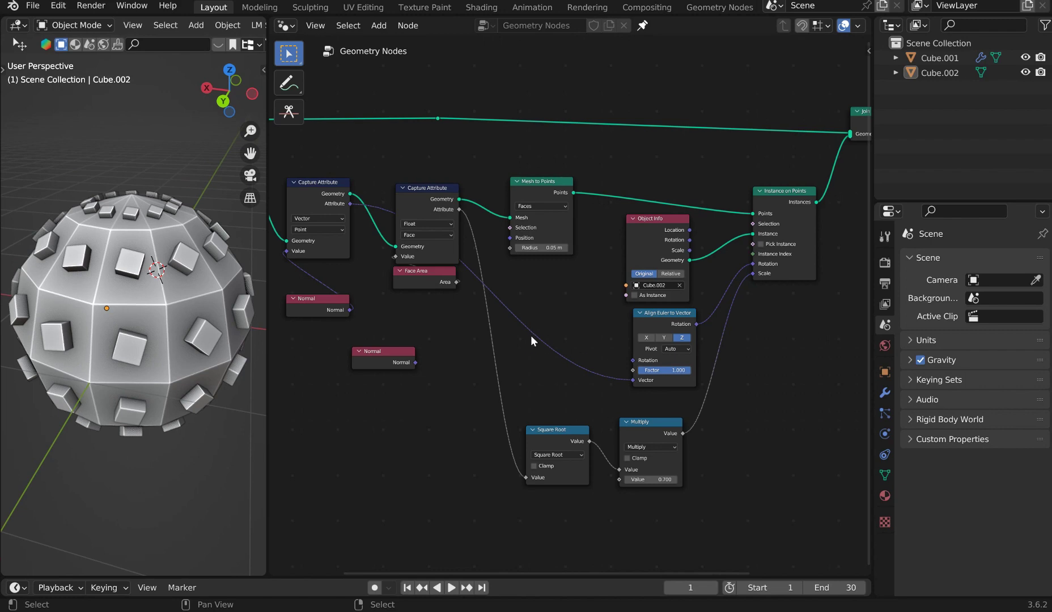
pyautogui.click(395, 357)
pyautogui.press('Delete')
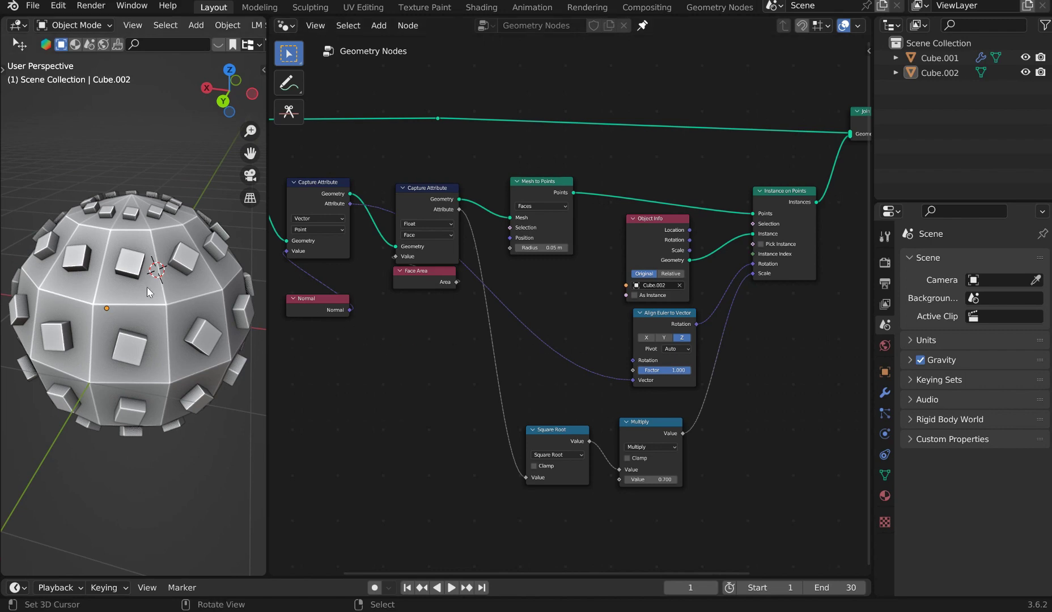
# Snap the 3D cursor to the world origin.
pyautogui.moveTo(147, 289); pyautogui.dragTo(236, 294, button='middle')
pyautogui.hotkey('shift', 's')
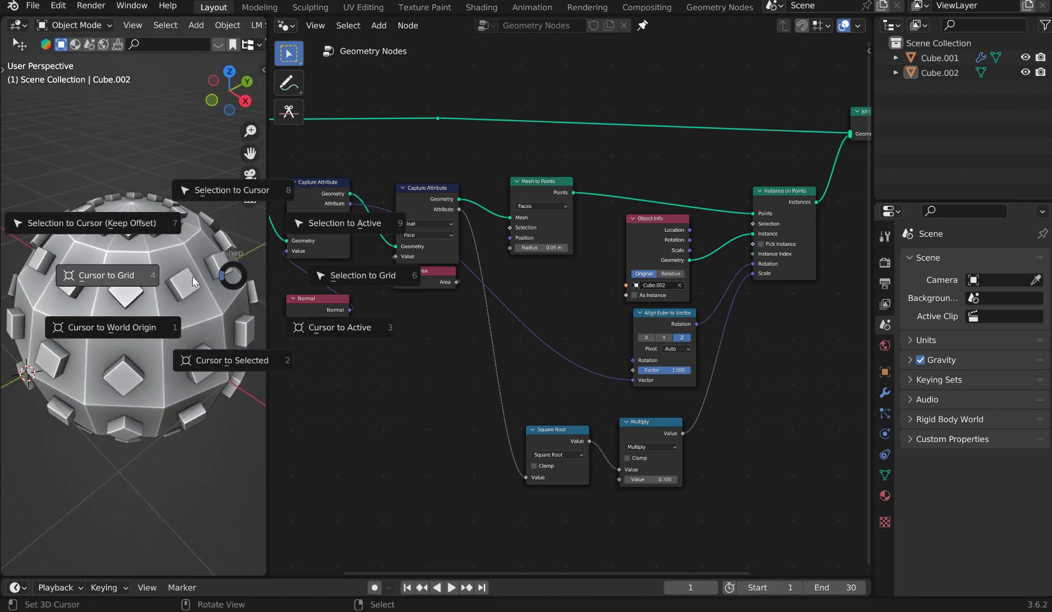
pyautogui.click(104, 328)
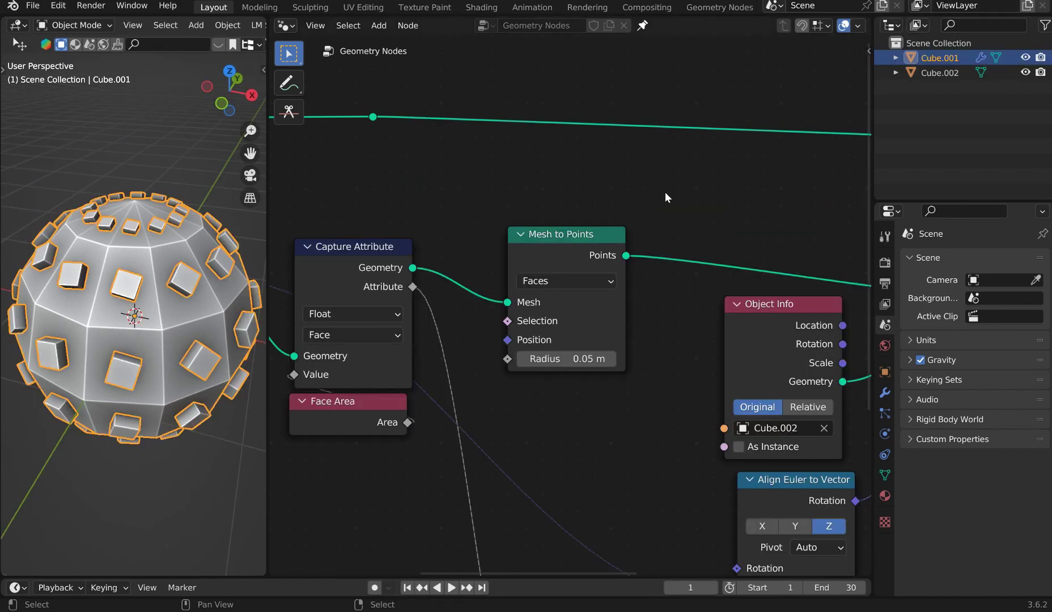
# Switch the Mesh to Points mode to Vertices and view the cube instances on the sphere.
pyautogui.moveTo(677, 175); pyautogui.dragTo(614, 152, button='middle')
pyautogui.scroll(4, 506, 240)
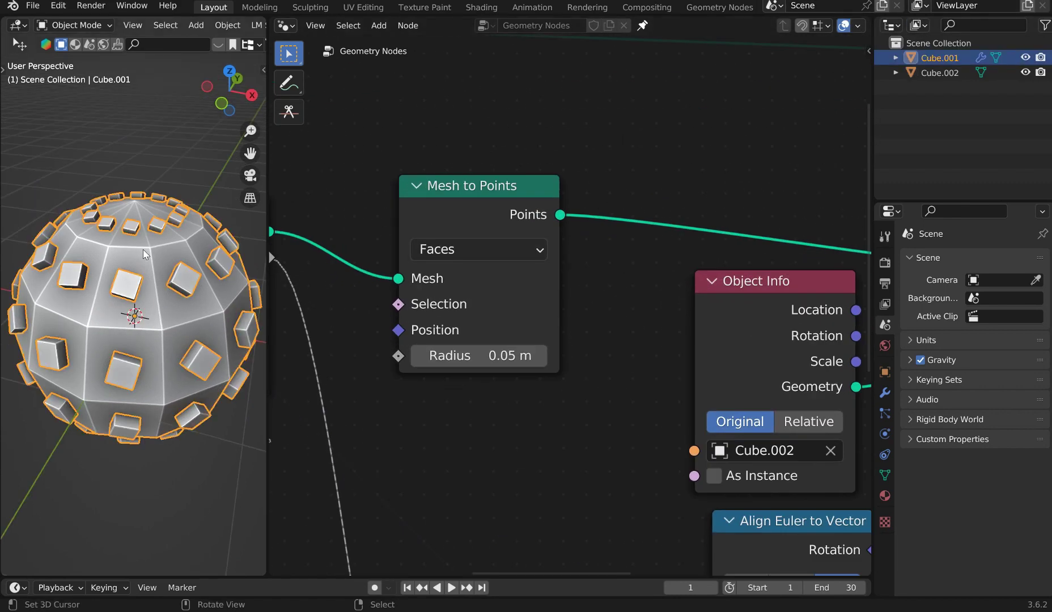
pyautogui.scroll(2, 157, 260)
pyautogui.click(527, 242)
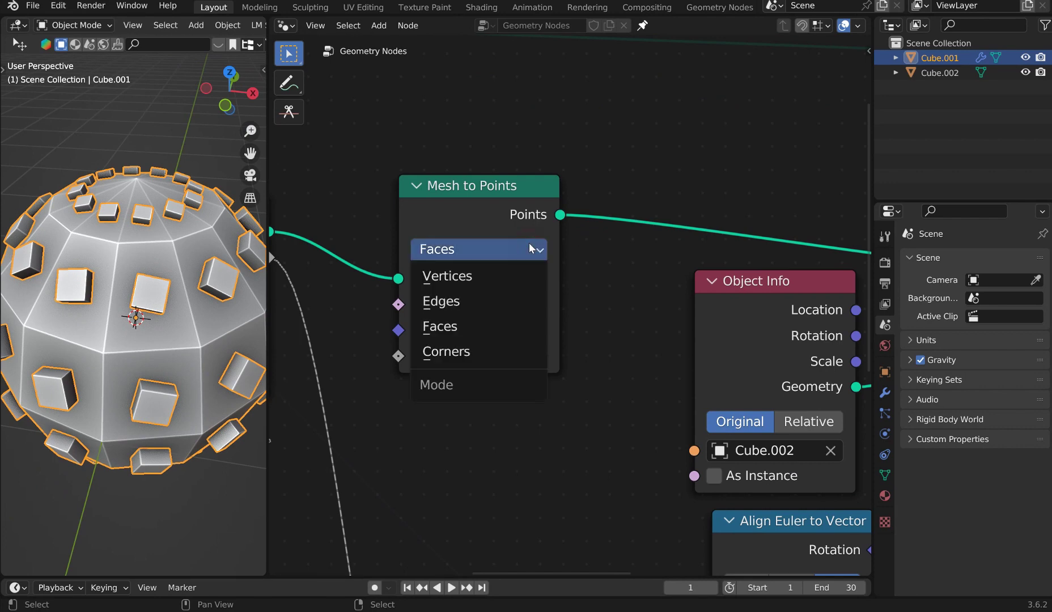
pyautogui.click(495, 280)
pyautogui.moveTo(147, 285); pyautogui.dragTo(109, 230, button='middle')
# Try the Edges and Corners modes on Mesh to Points and inspect the cube placement for each.
pyautogui.click(479, 249)
pyautogui.click(446, 302)
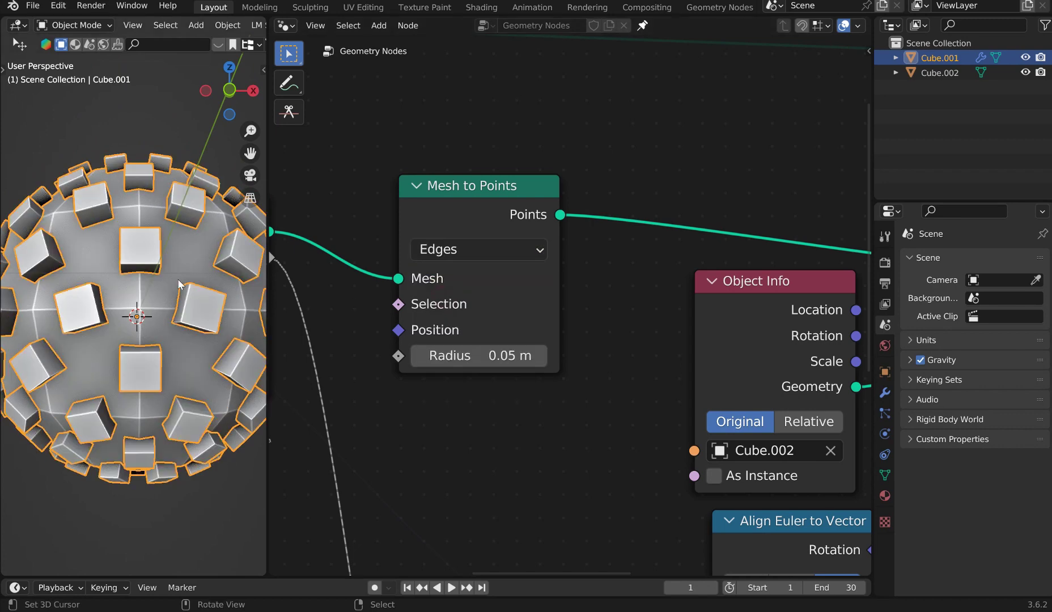
pyautogui.moveTo(181, 340); pyautogui.dragTo(164, 227, button='middle')
pyautogui.click(511, 261)
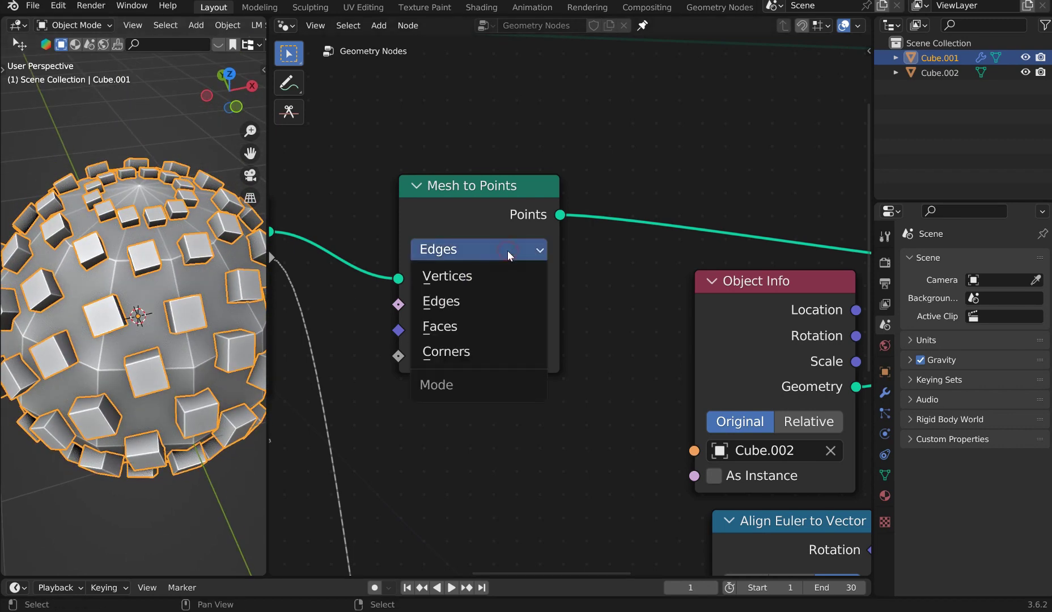
pyautogui.click(473, 347)
pyautogui.scroll(-3, 209, 271)
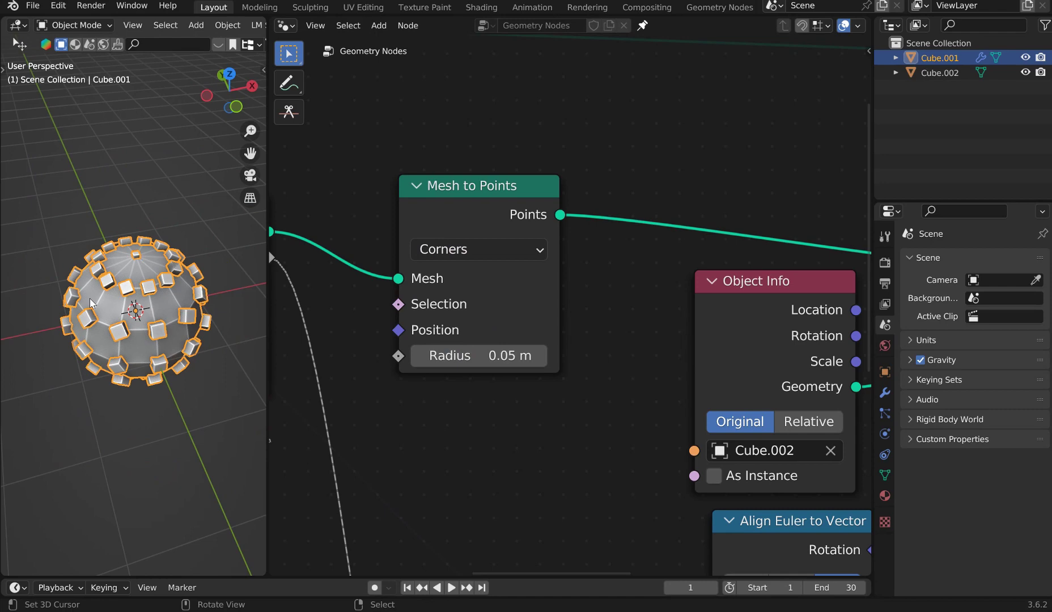
pyautogui.moveTo(107, 292); pyautogui.dragTo(124, 292, button='middle')
pyautogui.scroll(4, 123, 292)
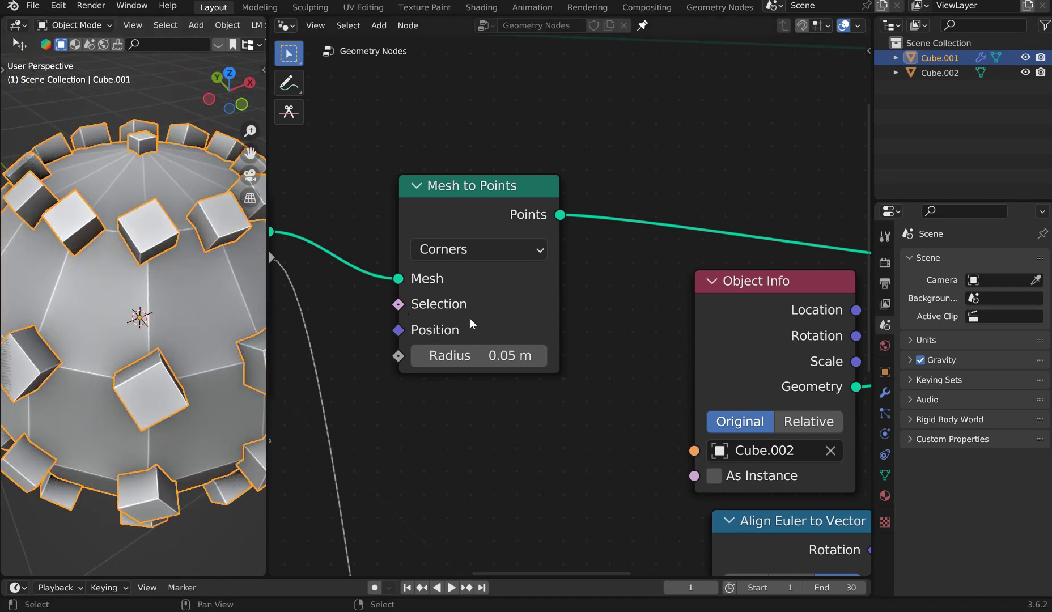
# Set the Mesh to Points mode back to Vertices and check the instances against the Capture Attribute nodes.
pyautogui.click(480, 248)
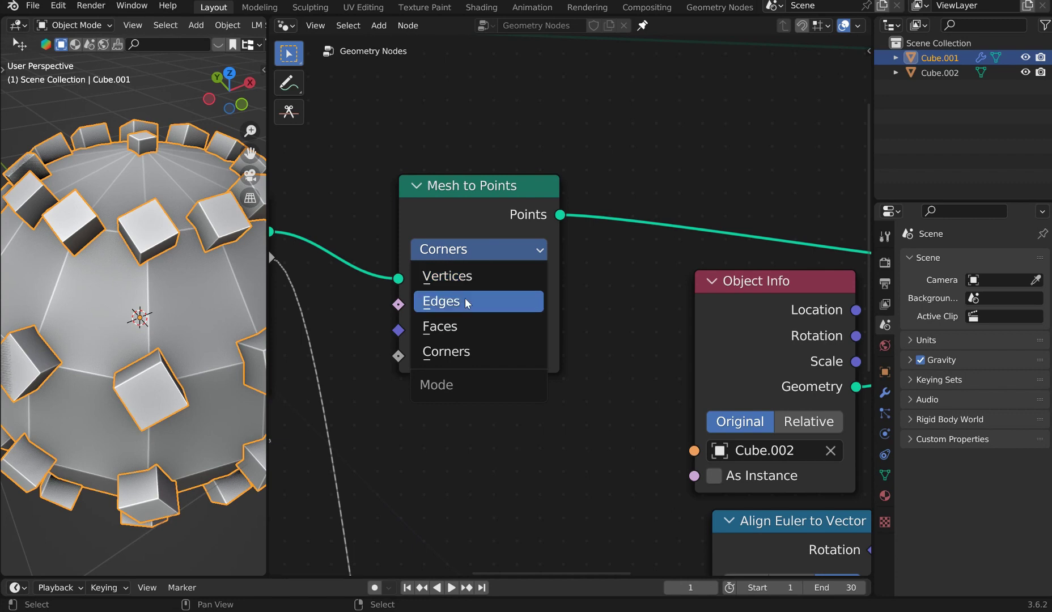
pyautogui.click(479, 276)
pyautogui.scroll(-3, 113, 221)
pyautogui.moveTo(113, 221); pyautogui.dragTo(264, 165, button='middle')
pyautogui.moveTo(342, 266); pyautogui.dragTo(765, 207, button='middle')
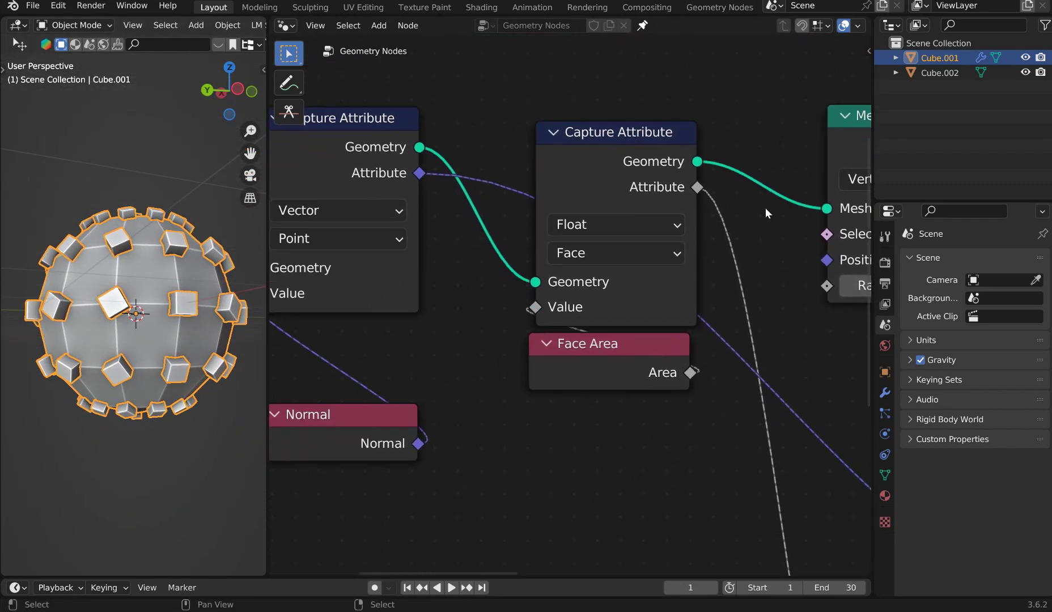
# Set the UV Sphere node to 8 rings, try 3 segments, restore 12 segments, and check the cube instances around the sphere.
pyautogui.scroll(-3, 665, 209)
pyautogui.moveTo(664, 210); pyautogui.dragTo(876, 325, button='middle')
pyautogui.scroll(4, 636, 229)
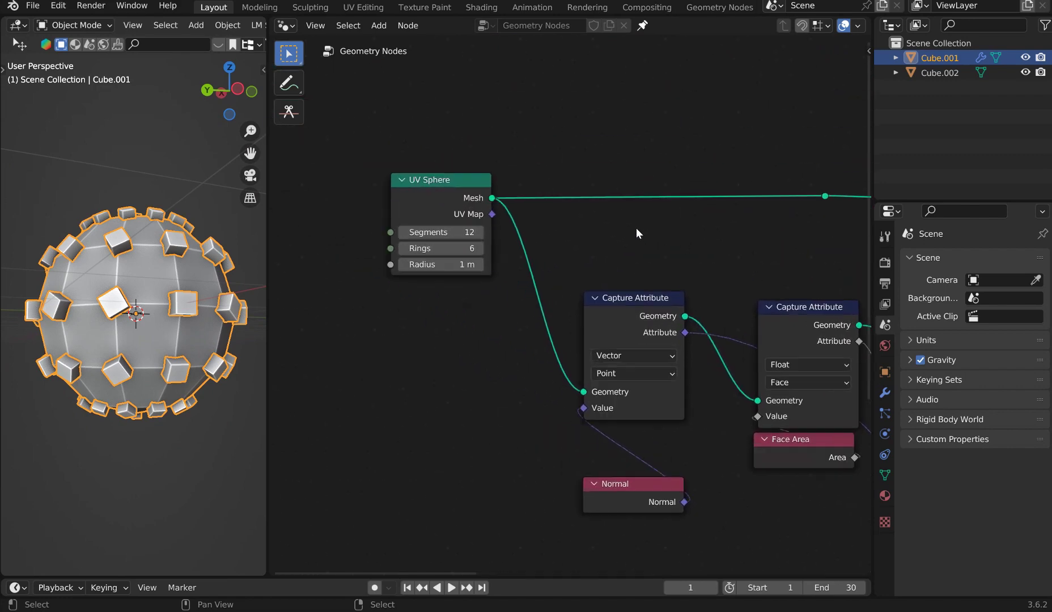
pyautogui.moveTo(378, 274); pyautogui.dragTo(395, 319, button='middle')
pyautogui.click(426, 286)
pyautogui.moveTo(426, 285); pyautogui.dragTo(400, 273)
pyautogui.moveTo(125, 334); pyautogui.dragTo(138, 284, button='middle')
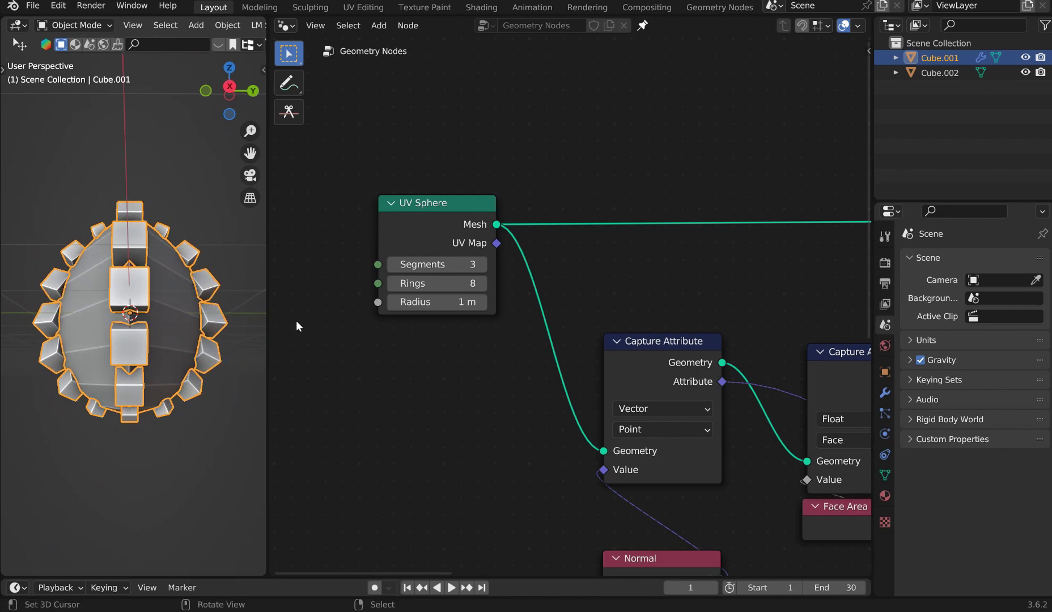
pyautogui.moveTo(434, 264); pyautogui.dragTo(471, 264)
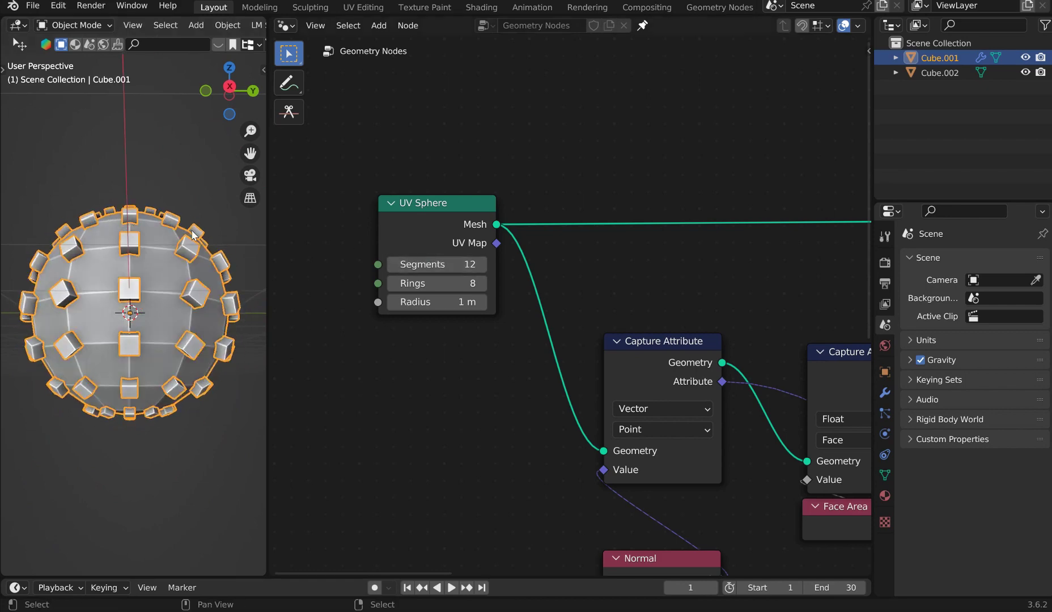
pyautogui.moveTo(187, 266); pyautogui.dragTo(219, 339, button='middle')
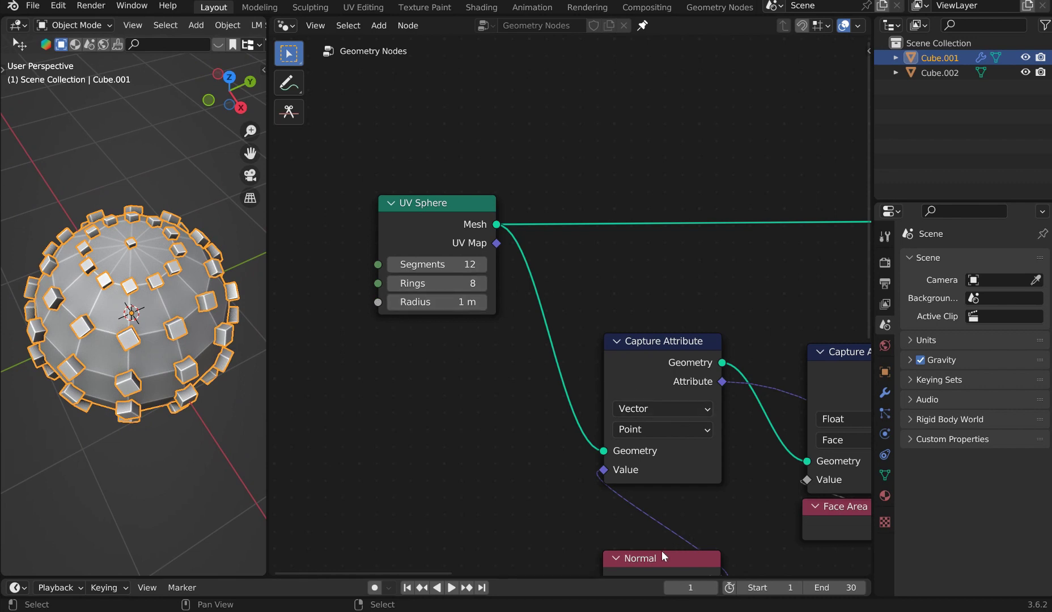
# Tuck the Normal node directly under the Vector Capture Attribute node, nudge the UV Sphere node, and review the chain through to Group Output.
pyautogui.moveTo(661, 551); pyautogui.dragTo(662, 493)
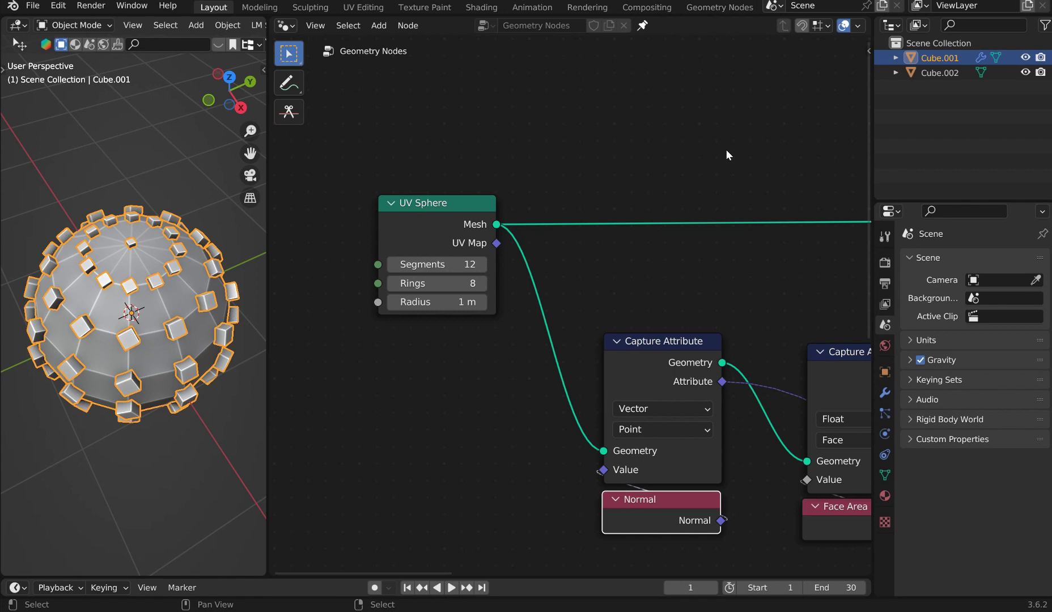
pyautogui.moveTo(465, 207); pyautogui.dragTo(497, 196)
pyautogui.moveTo(697, 292); pyautogui.dragTo(674, 250, button='middle')
pyautogui.scroll(-3, 764, 279)
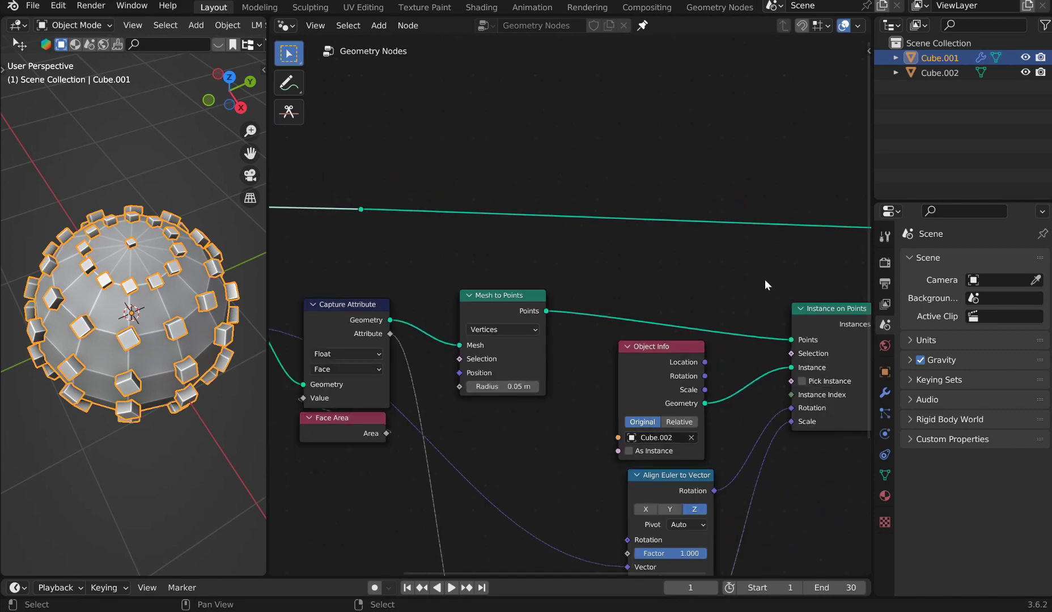
pyautogui.moveTo(722, 115); pyautogui.dragTo(488, 184, button='middle')
pyautogui.moveTo(190, 270); pyautogui.dragTo(169, 154, button='middle')
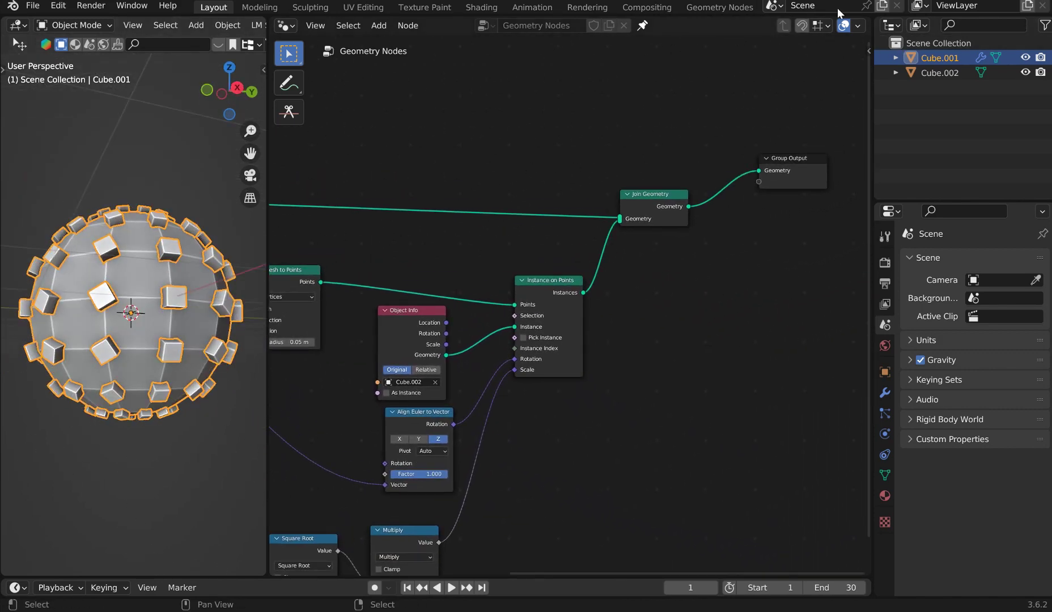